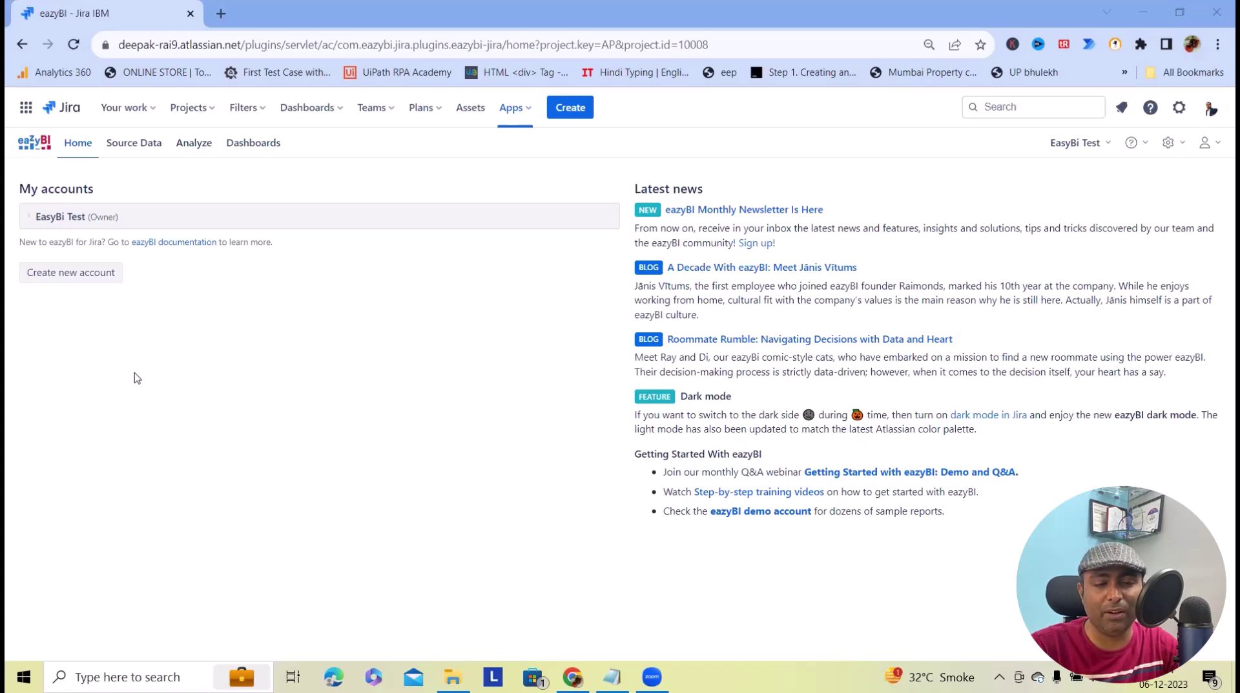
Step: Look through the list of apps installed in Jira
{"action": "left_click", "coordinate": [524, 110]}
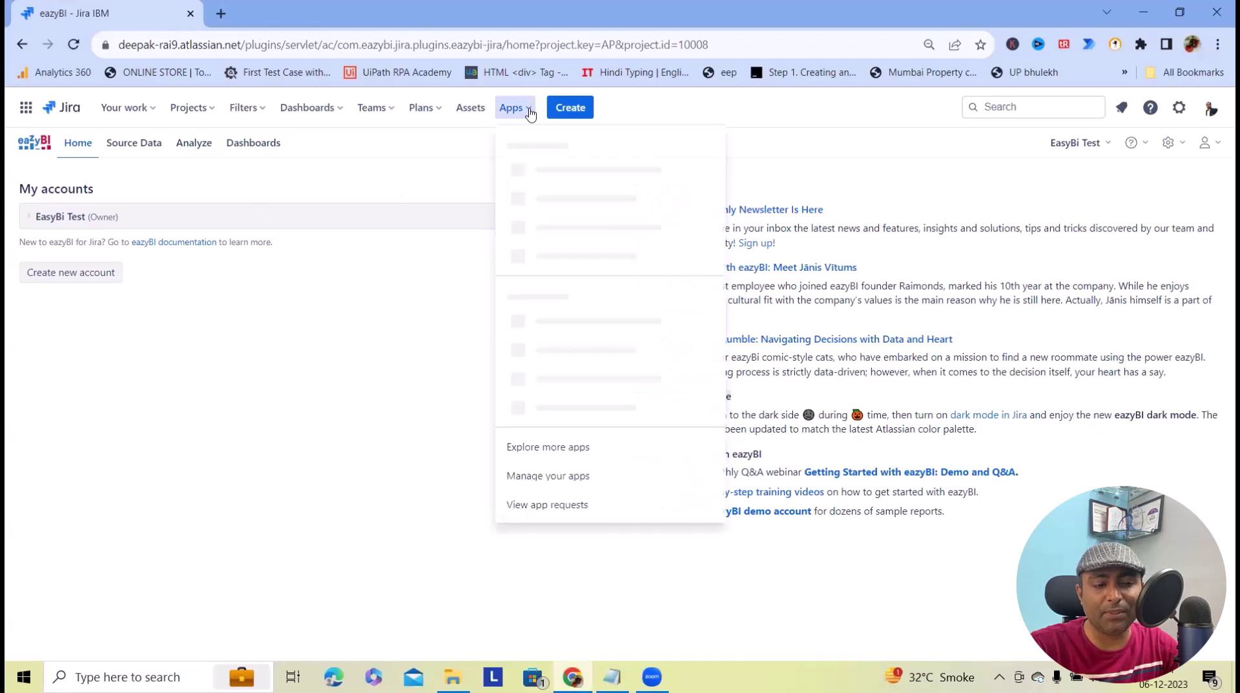
{"action": "scroll", "coordinate": [562, 504], "scroll_direction": "down", "scroll_amount": 3}
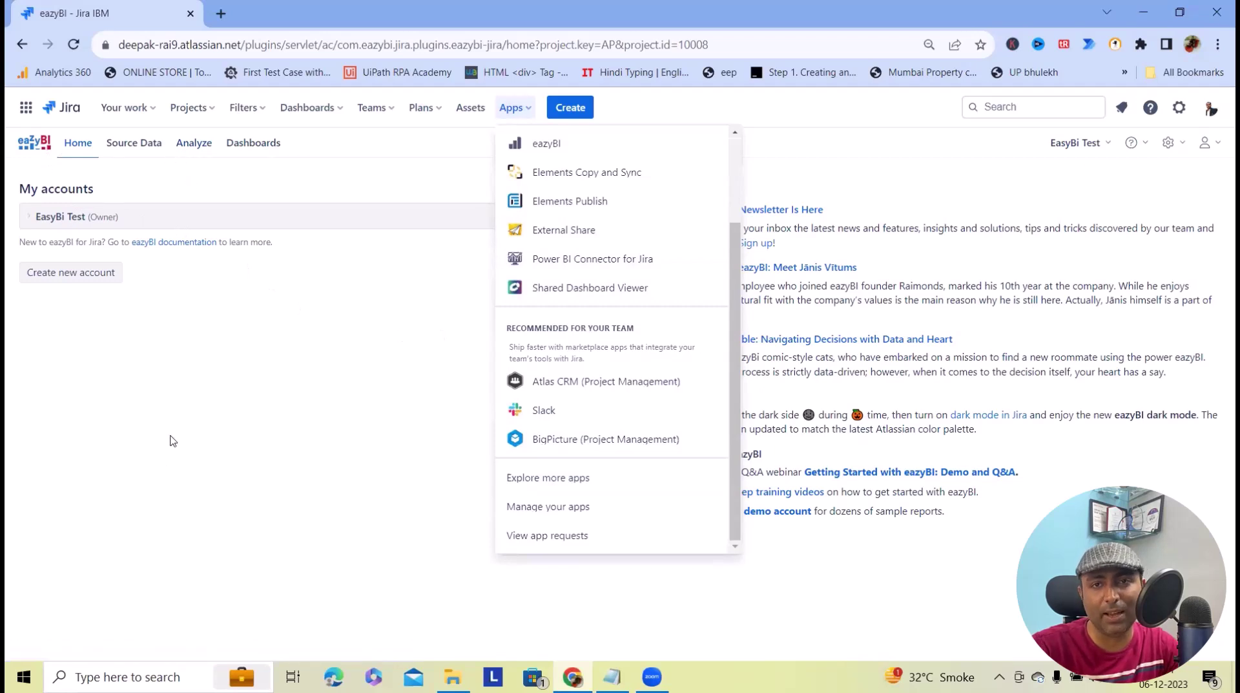
{"action": "left_click", "coordinate": [278, 445]}
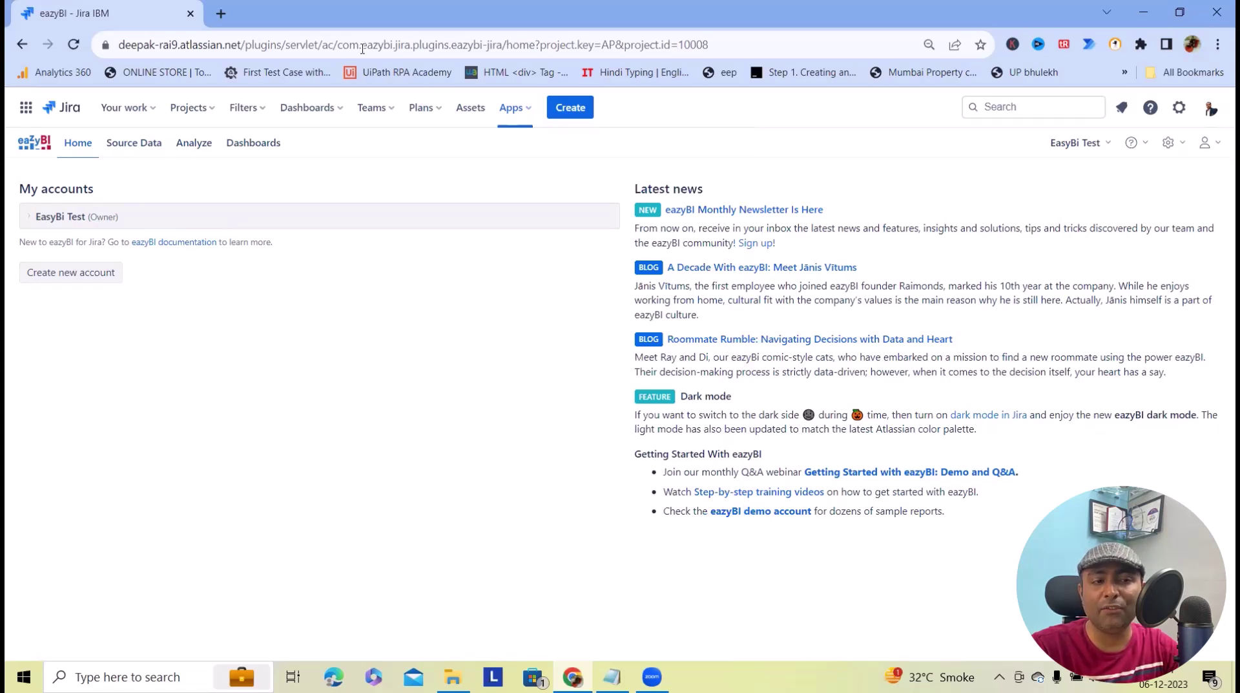
Step: View the source application types that can be added as eazyBI source data, and return to the source applications list
{"action": "left_click", "coordinate": [113, 143]}
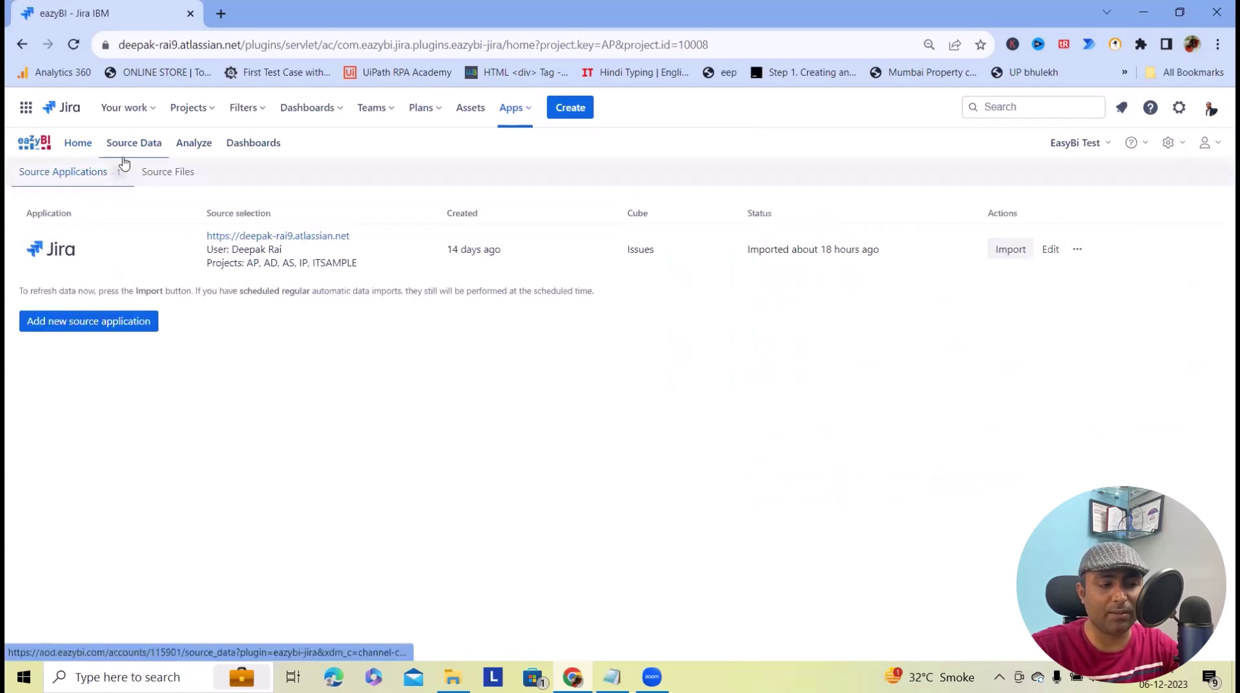
{"action": "left_click", "coordinate": [78, 329]}
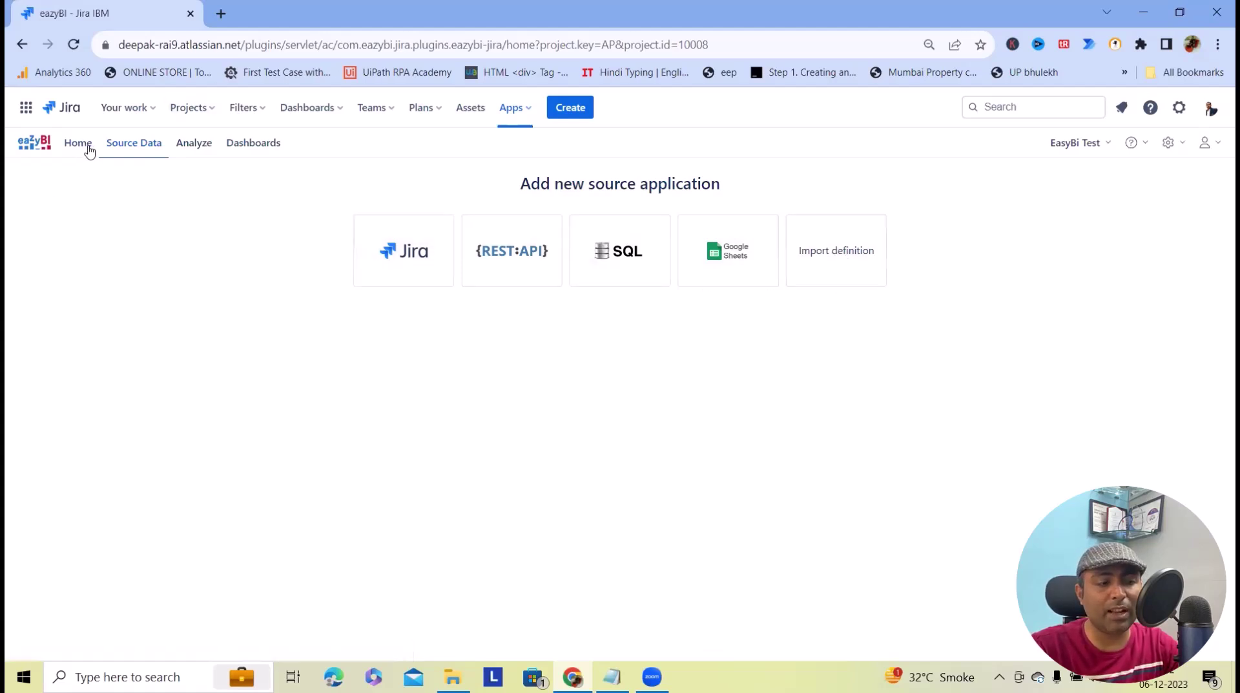
{"action": "left_click", "coordinate": [127, 148]}
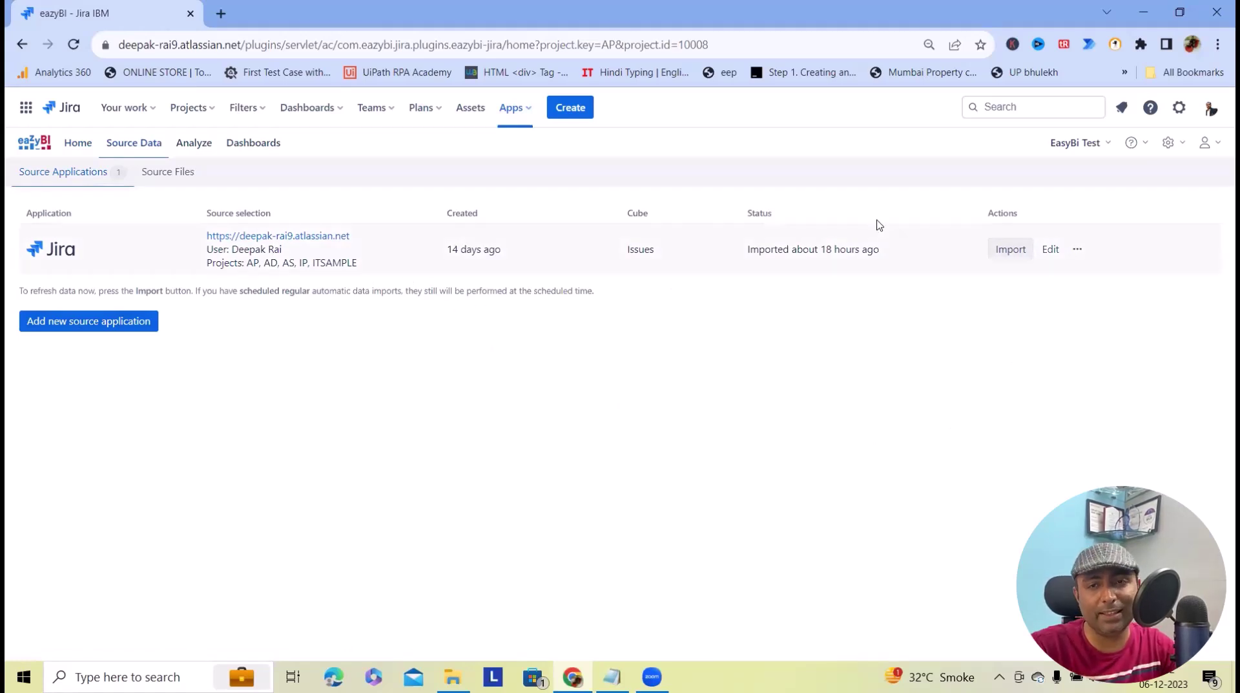
Step: Open the import options of the existing Jira source and review which Jira projects are selected for import
{"action": "left_click", "coordinate": [1053, 253]}
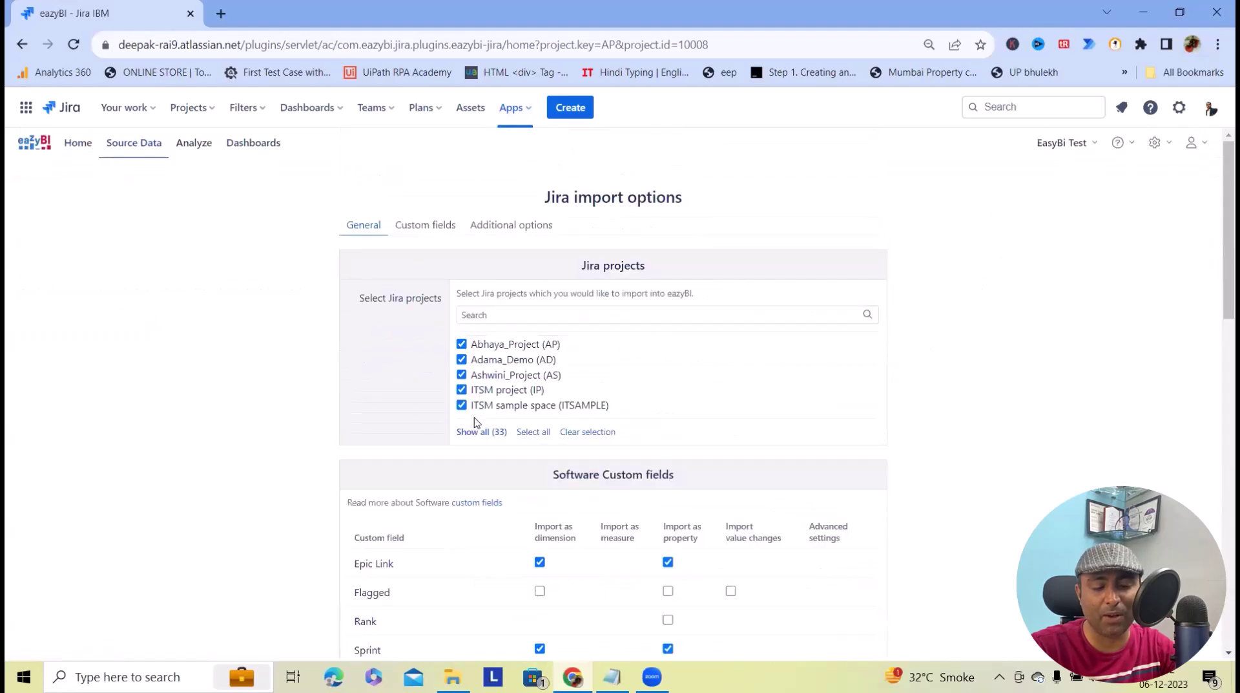
{"action": "scroll", "coordinate": [712, 421], "scroll_direction": "down", "scroll_amount": 3}
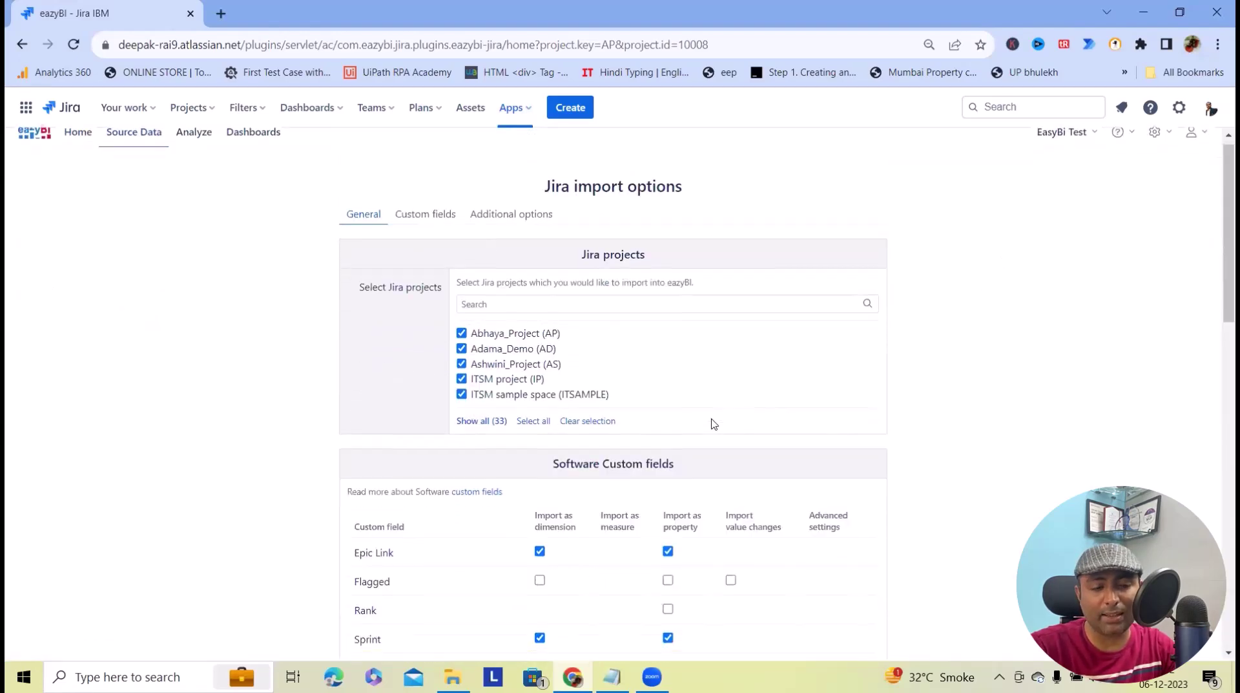
{"action": "scroll", "coordinate": [549, 388], "scroll_direction": "up", "scroll_amount": 3}
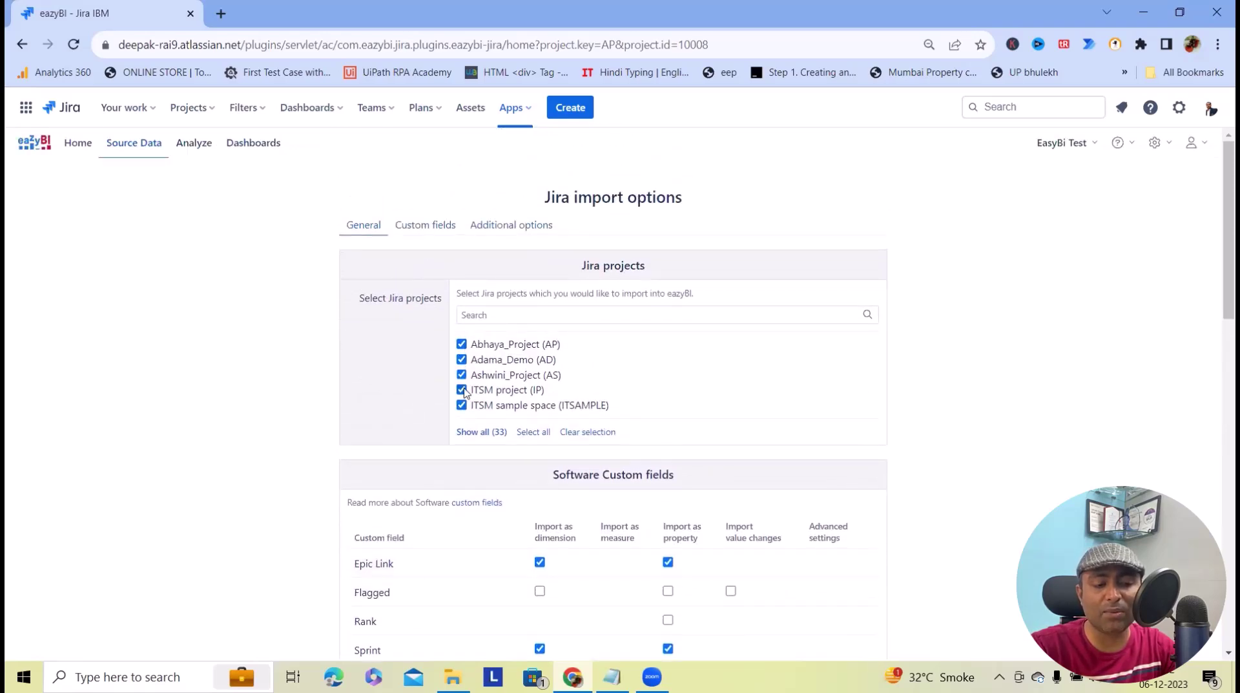
{"action": "scroll", "coordinate": [489, 404], "scroll_direction": "down", "scroll_amount": 5}
{"action": "scroll", "coordinate": [488, 405], "scroll_direction": "up", "scroll_amount": 5}
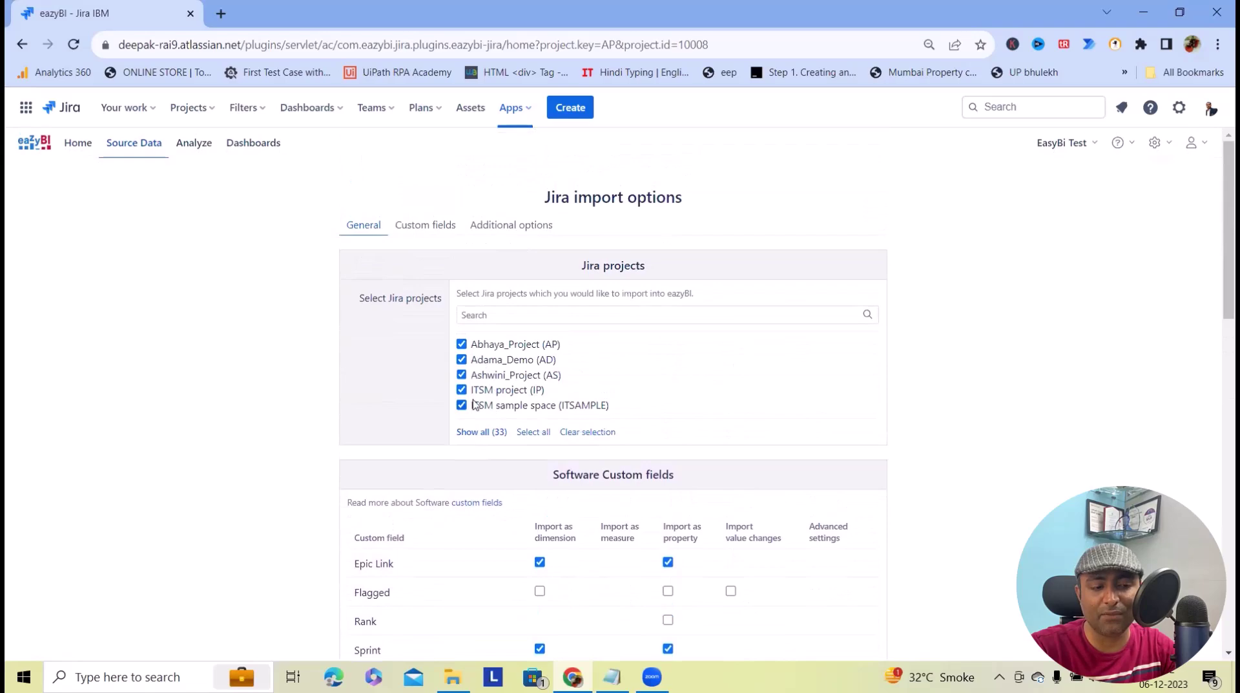
Step: Examine the general import options for Software and Service Management custom fields, statuses and history, and the import schedule
{"action": "scroll", "coordinate": [488, 414], "scroll_direction": "down", "scroll_amount": 1}
{"action": "scroll", "coordinate": [489, 419], "scroll_direction": "down", "scroll_amount": 3}
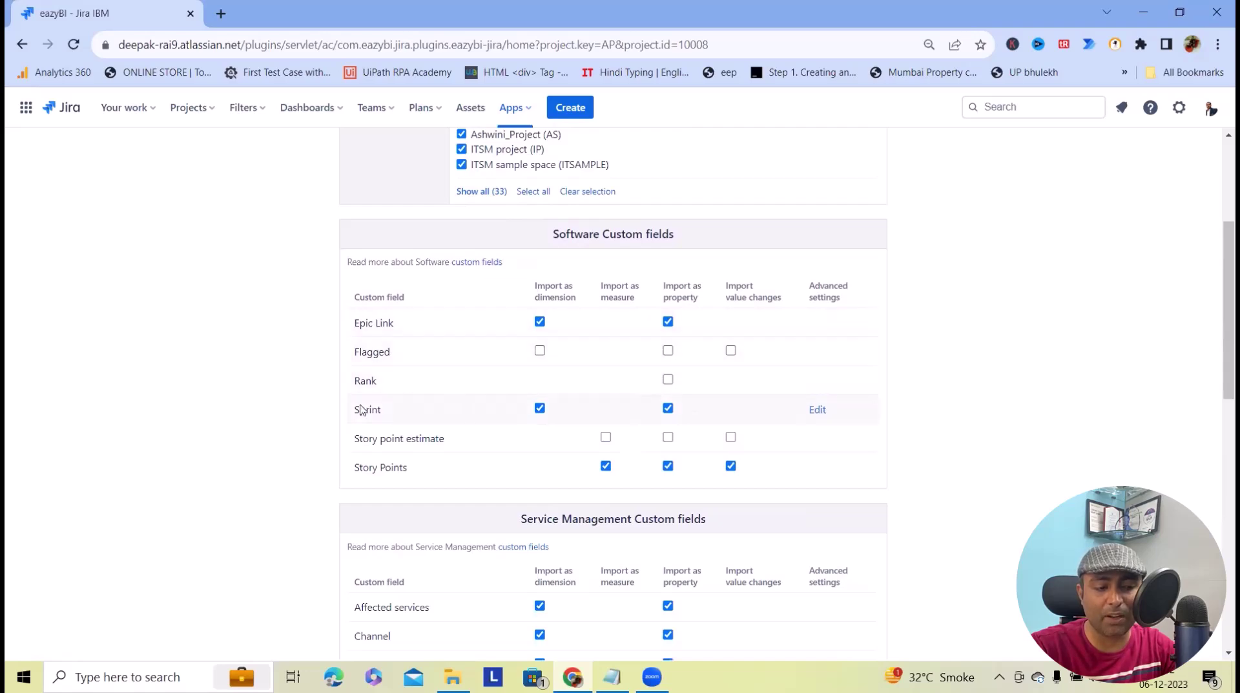
{"action": "scroll", "coordinate": [607, 497], "scroll_direction": "down", "scroll_amount": 6}
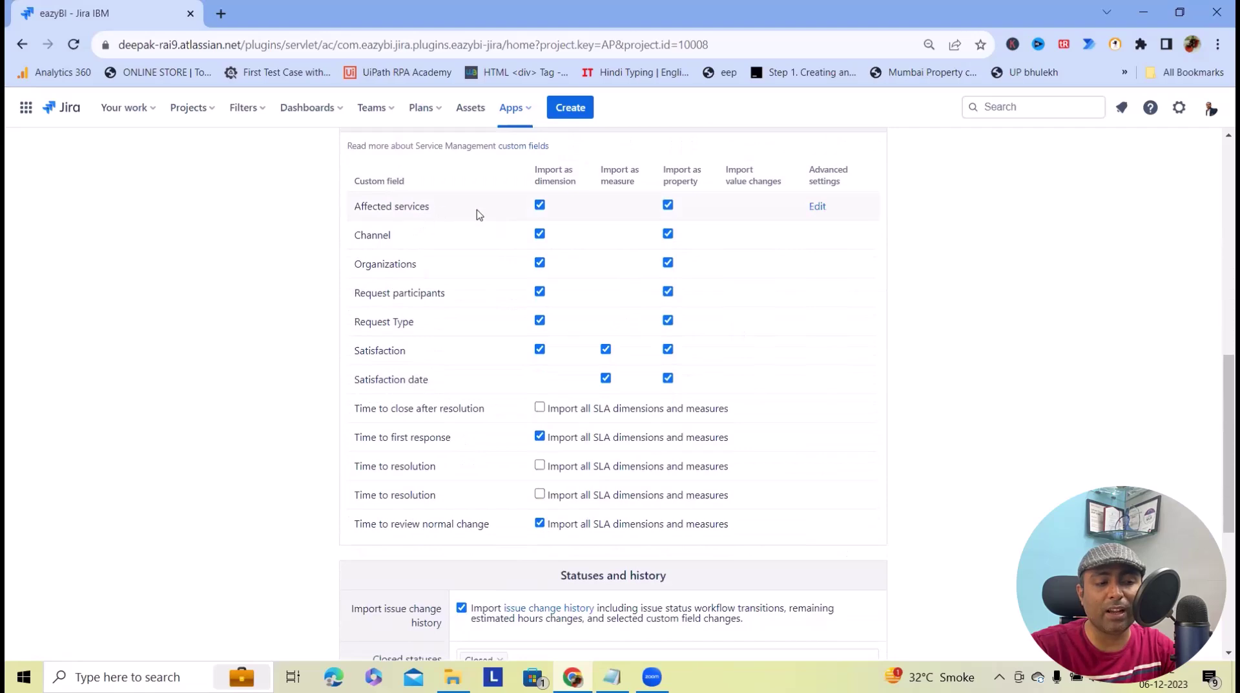
{"action": "scroll", "coordinate": [759, 394], "scroll_direction": "down", "scroll_amount": 5}
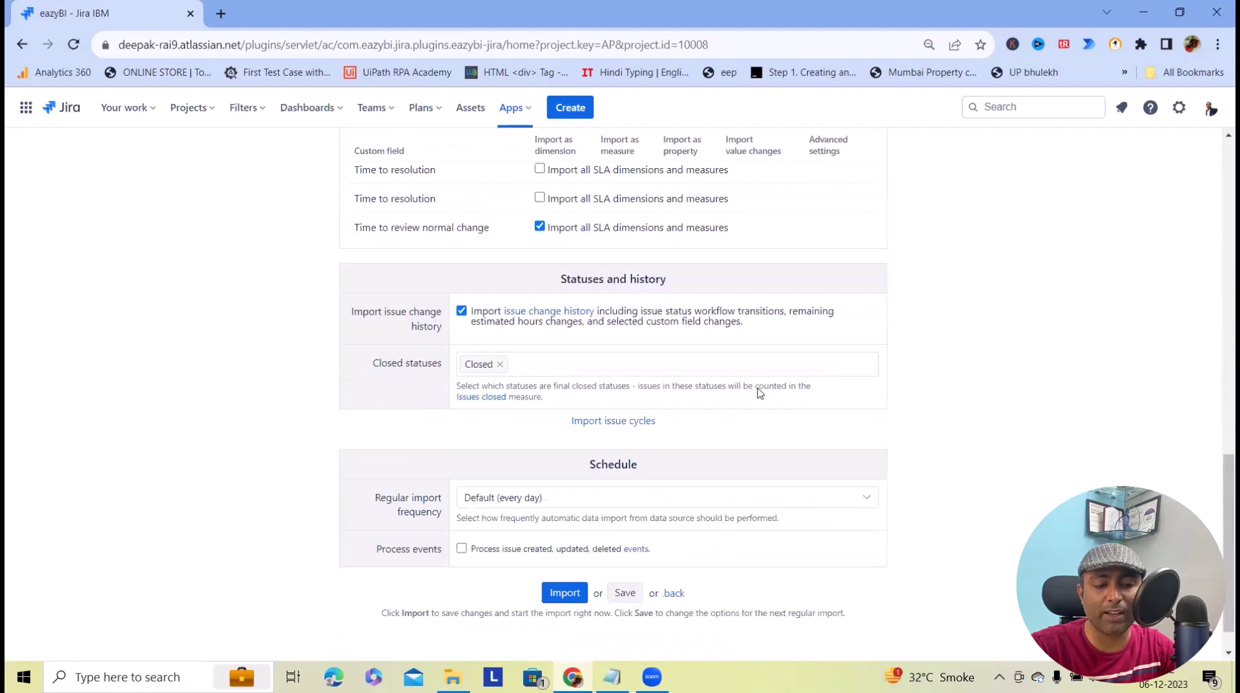
{"action": "scroll", "coordinate": [688, 436], "scroll_direction": "up", "scroll_amount": 7}
{"action": "scroll", "coordinate": [689, 437], "scroll_direction": "down", "scroll_amount": 4}
{"action": "scroll", "coordinate": [743, 420], "scroll_direction": "up", "scroll_amount": 5}
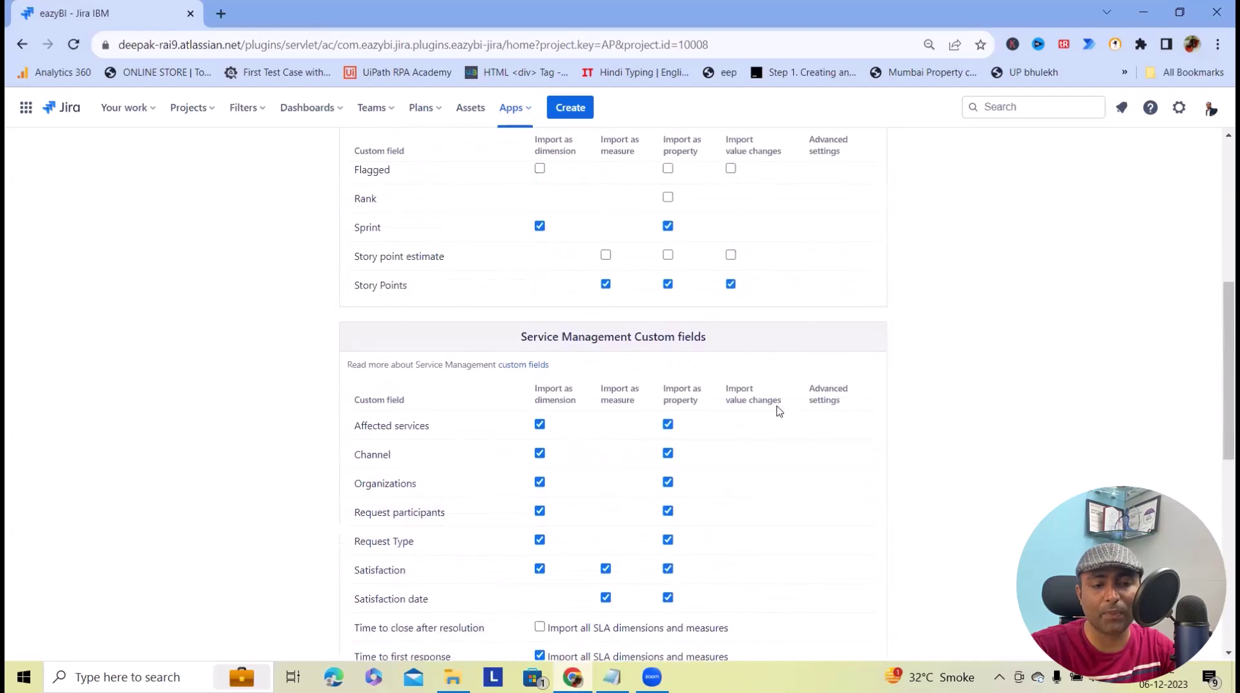
{"action": "scroll", "coordinate": [777, 560], "scroll_direction": "down", "scroll_amount": 5}
{"action": "scroll", "coordinate": [742, 521], "scroll_direction": "up", "scroll_amount": 3}
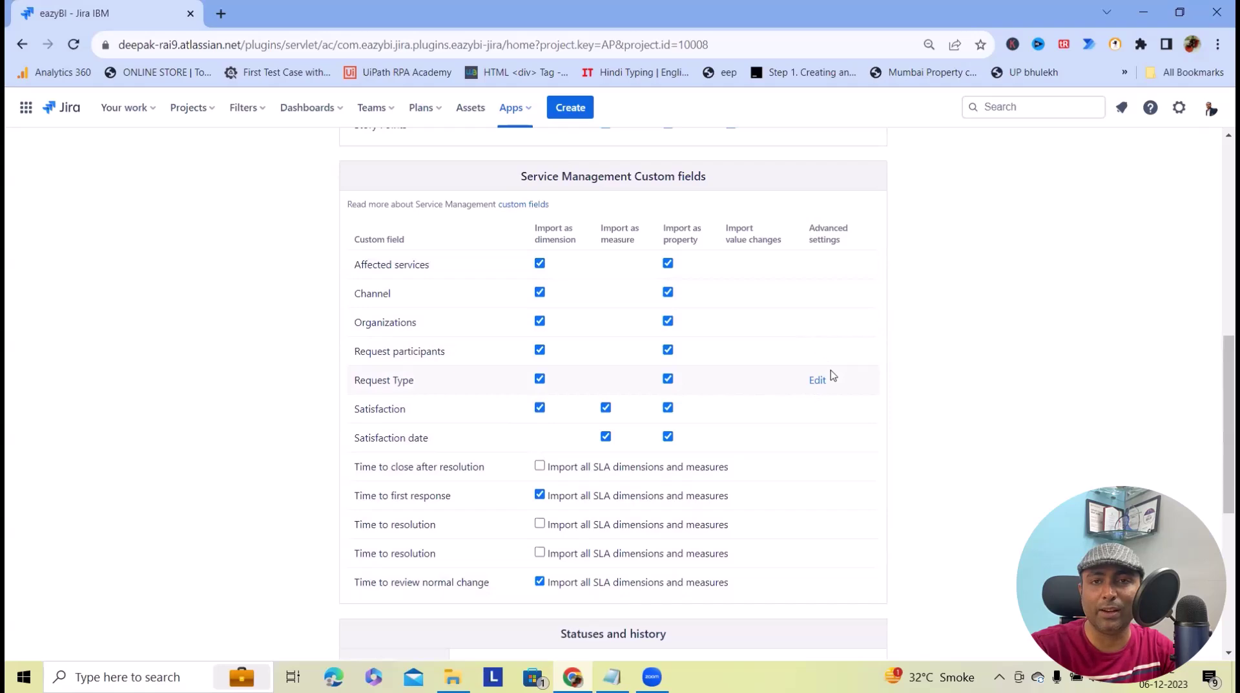
{"action": "scroll", "coordinate": [761, 400], "scroll_direction": "up", "scroll_amount": 7}
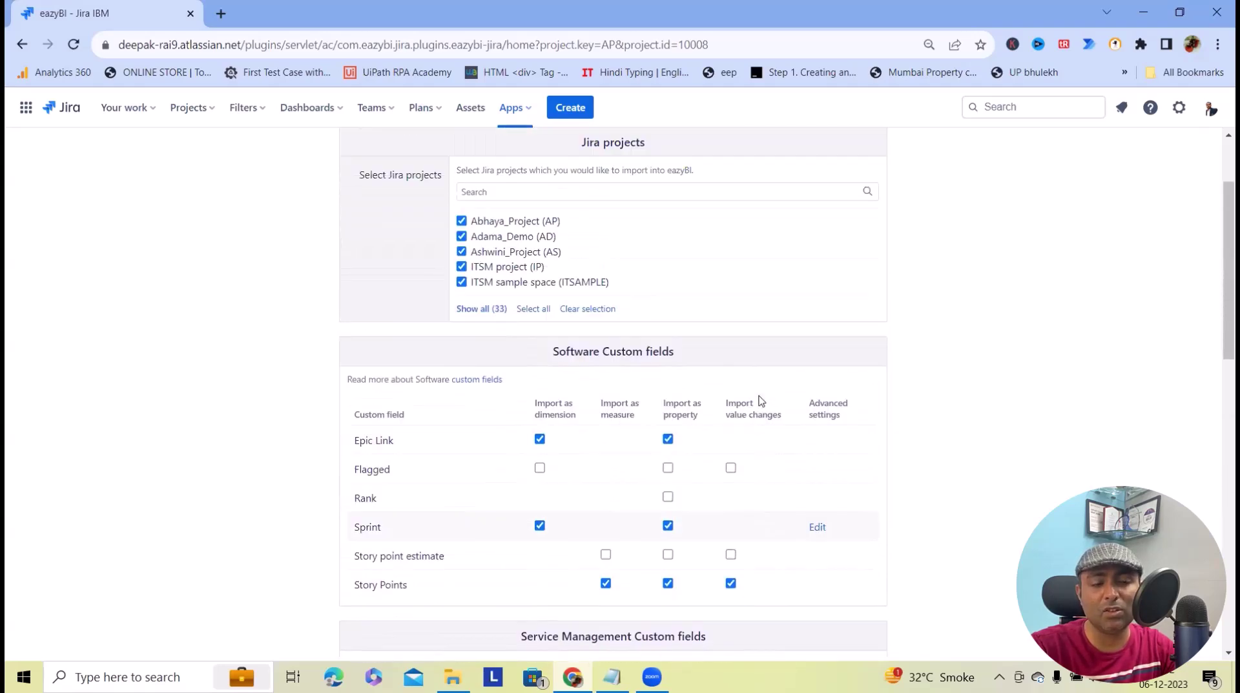
{"action": "scroll", "coordinate": [759, 402], "scroll_direction": "up", "scroll_amount": 1}
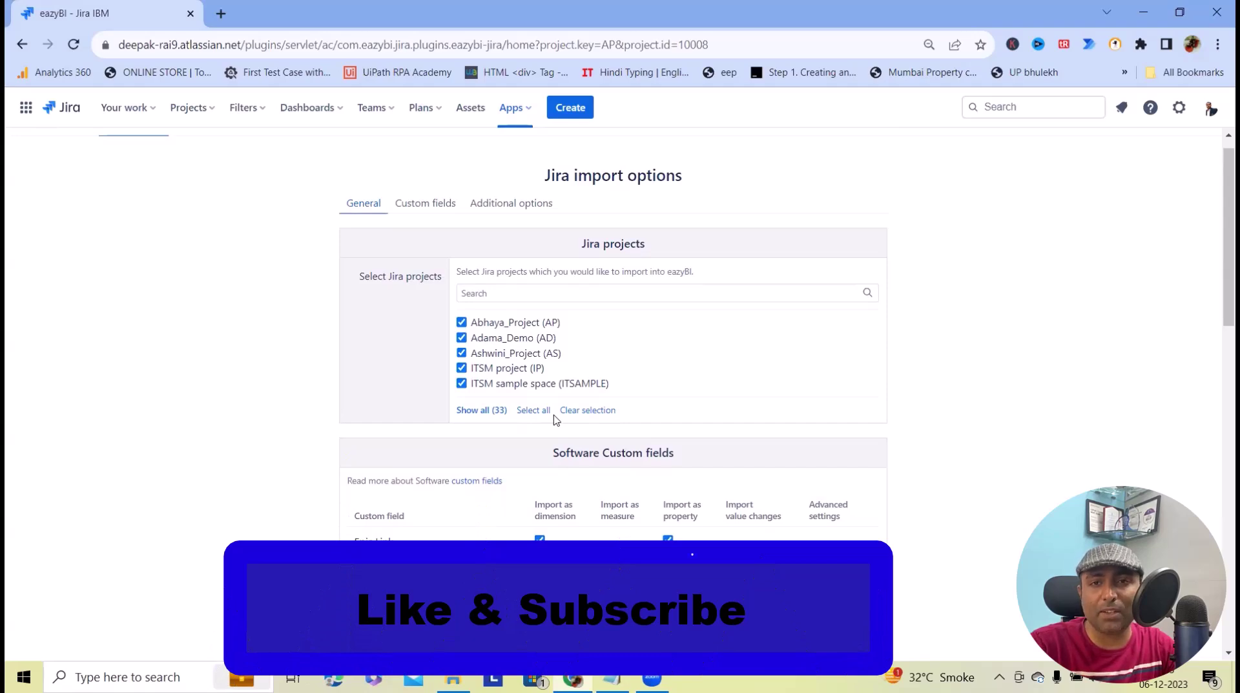
Step: Review the list of custom fields available for import, and bring up the additional import options
{"action": "left_click", "coordinate": [418, 227]}
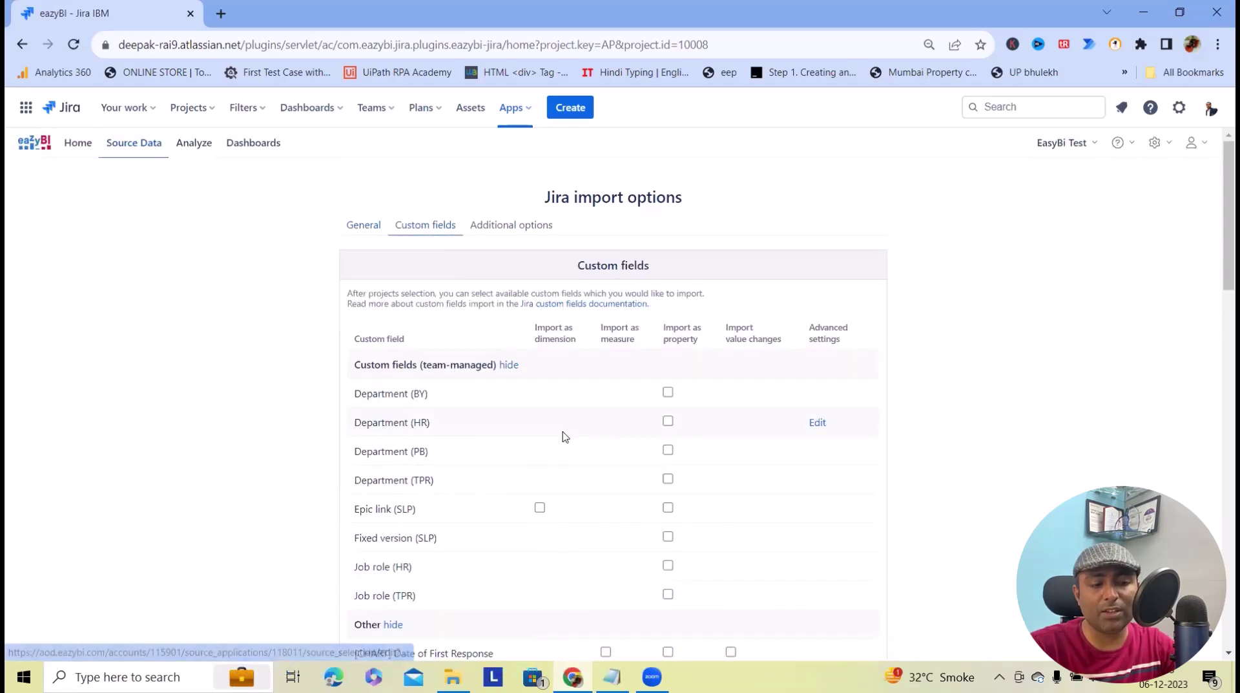
{"action": "scroll", "coordinate": [522, 446], "scroll_direction": "down", "scroll_amount": 20}
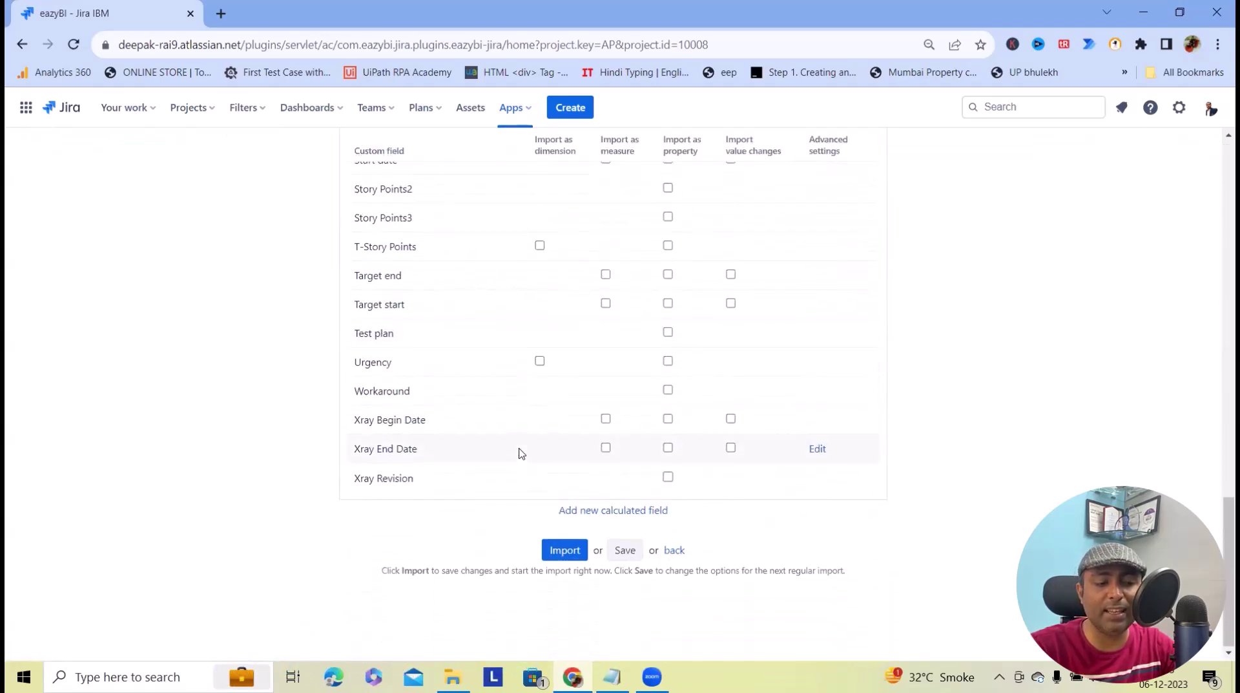
{"action": "scroll", "coordinate": [522, 453], "scroll_direction": "up", "scroll_amount": 20}
{"action": "scroll", "coordinate": [522, 455], "scroll_direction": "down", "scroll_amount": 8}
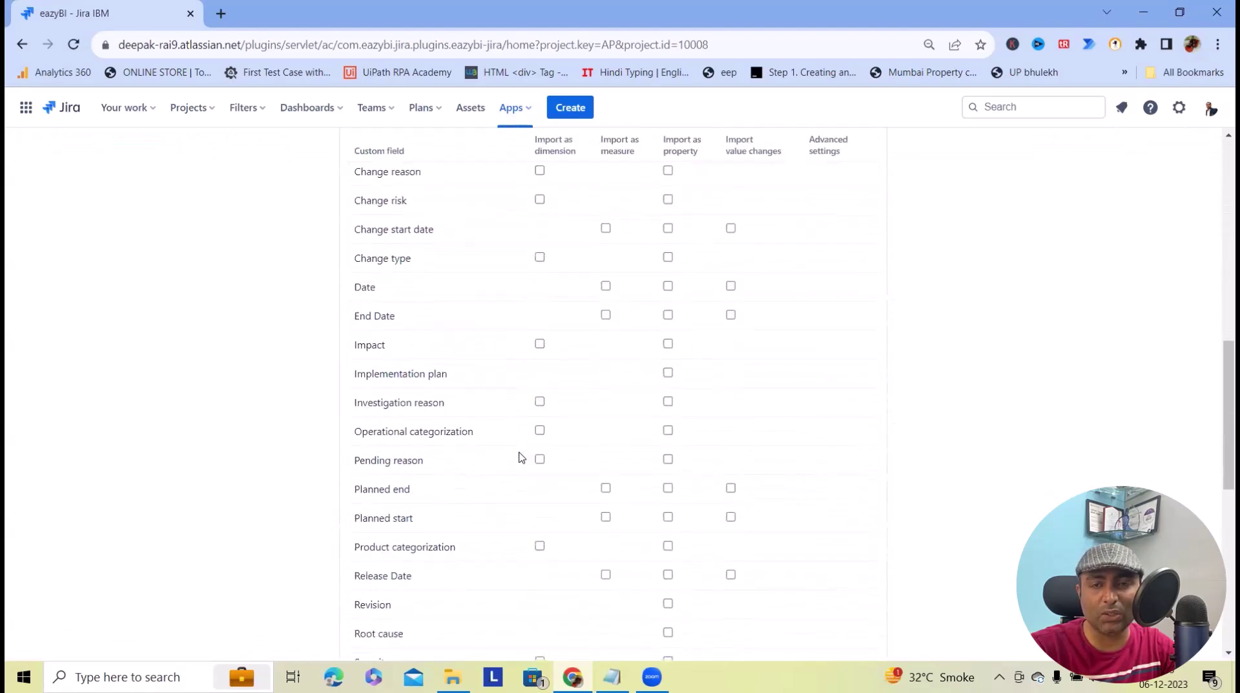
{"action": "scroll", "coordinate": [522, 458], "scroll_direction": "down", "scroll_amount": 8}
{"action": "scroll", "coordinate": [522, 459], "scroll_direction": "up", "scroll_amount": 2}
{"action": "scroll", "coordinate": [522, 460], "scroll_direction": "down", "scroll_amount": 3}
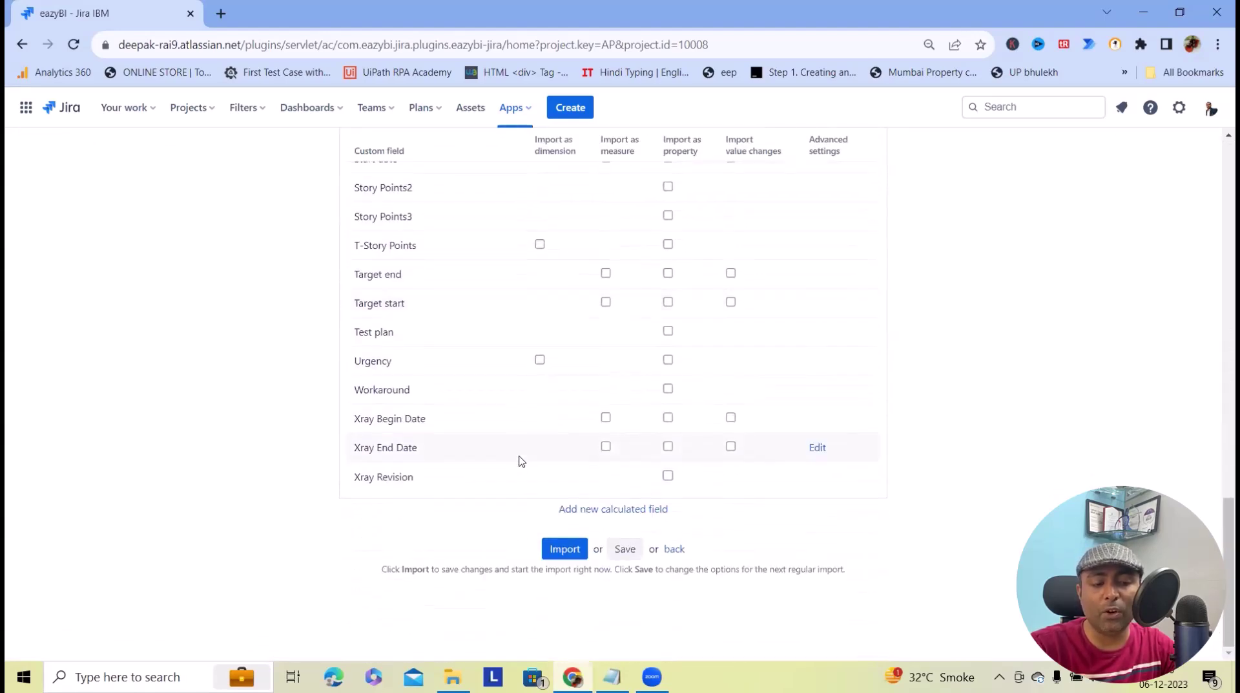
{"action": "scroll", "coordinate": [522, 461], "scroll_direction": "up", "scroll_amount": 15}
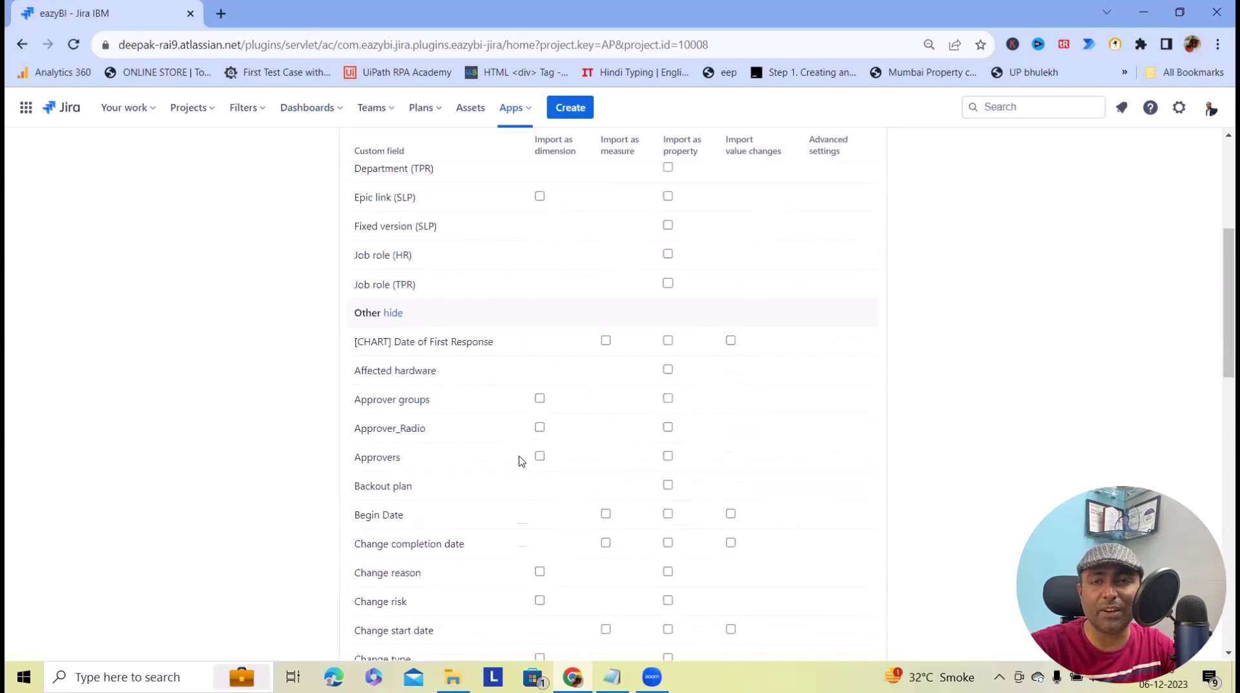
{"action": "scroll", "coordinate": [522, 460], "scroll_direction": "up", "scroll_amount": 10}
{"action": "left_click", "coordinate": [518, 226]}
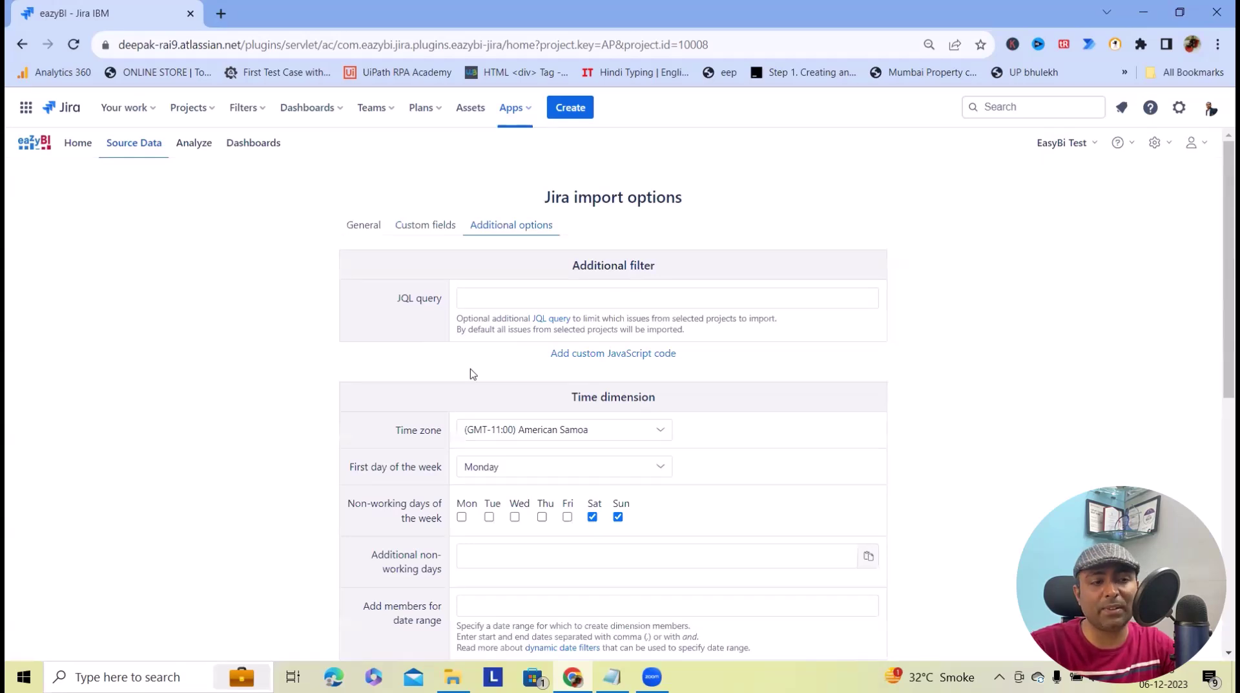
Step: Open raigurukul.graphy.com in a new browser tab and look over its webinars and courses
{"action": "left_click", "coordinate": [221, 13]}
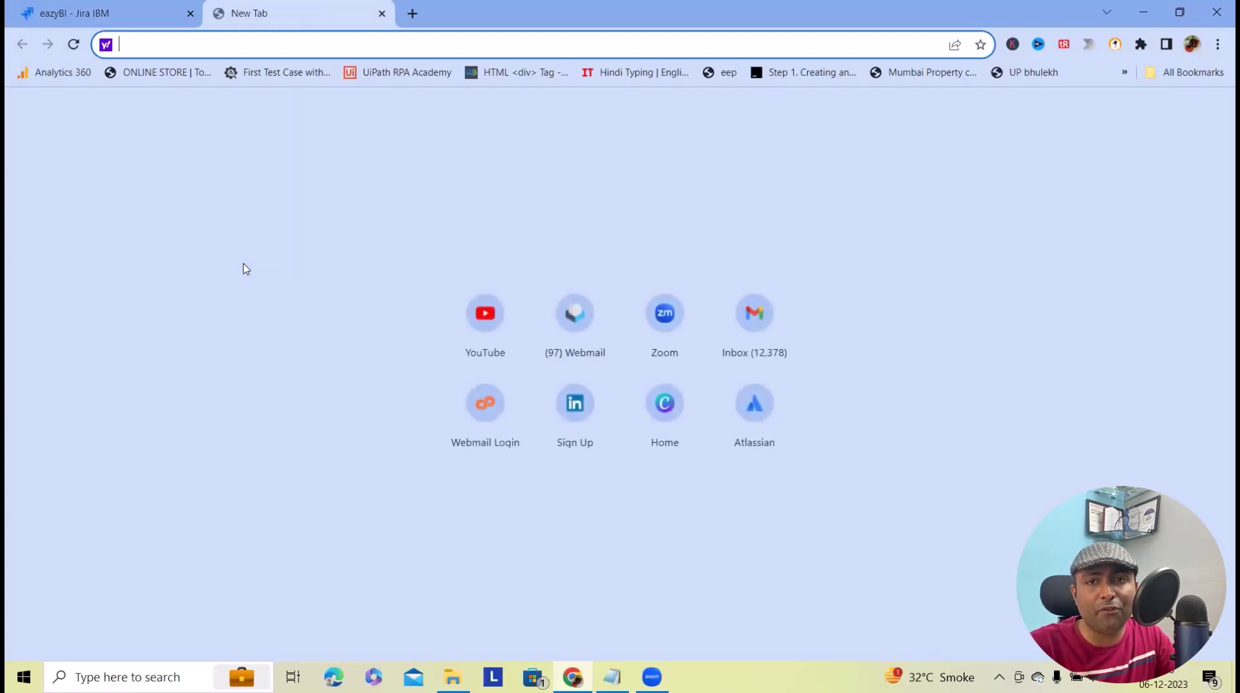
{"action": "type", "text": "ra"}
{"action": "key", "text": "Return"}
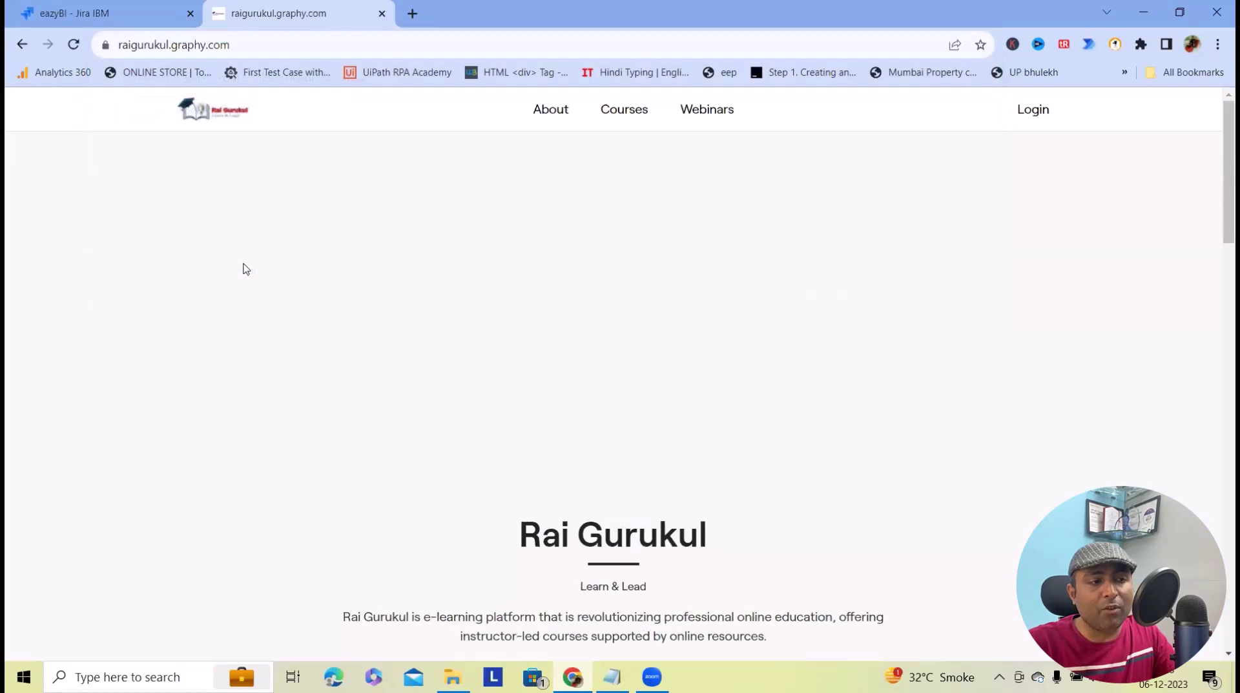
{"action": "scroll", "coordinate": [590, 227], "scroll_direction": "down", "scroll_amount": 7}
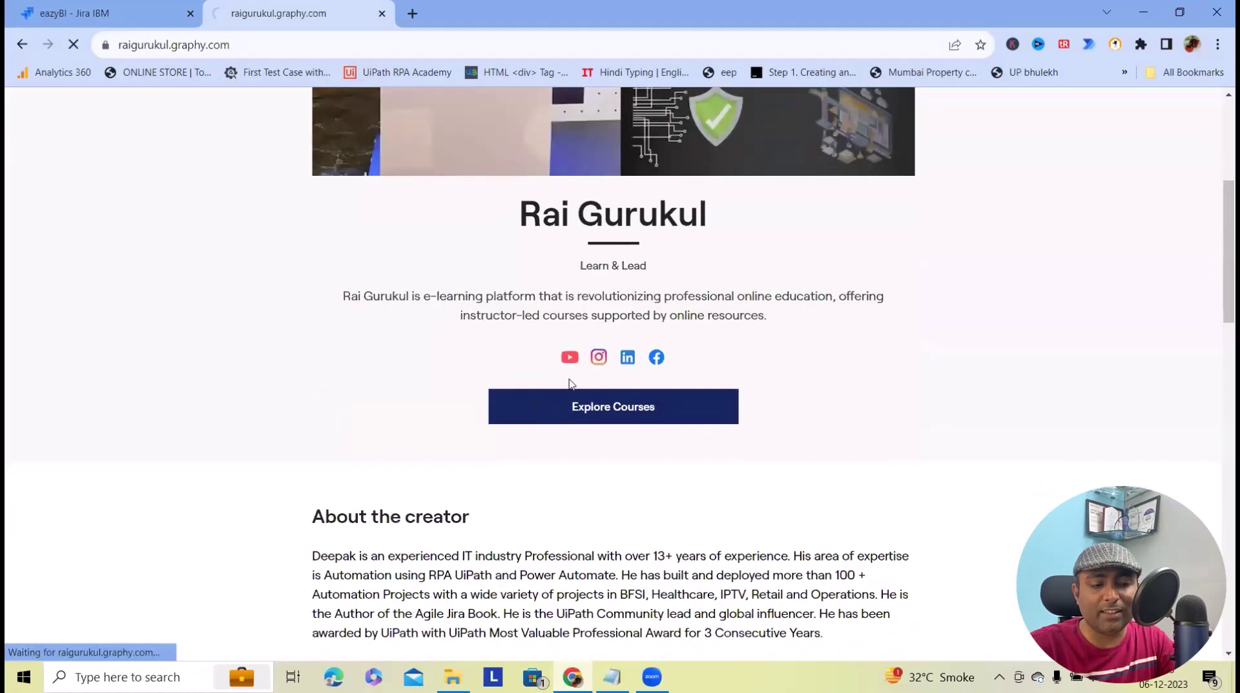
{"action": "scroll", "coordinate": [618, 426], "scroll_direction": "down", "scroll_amount": 12}
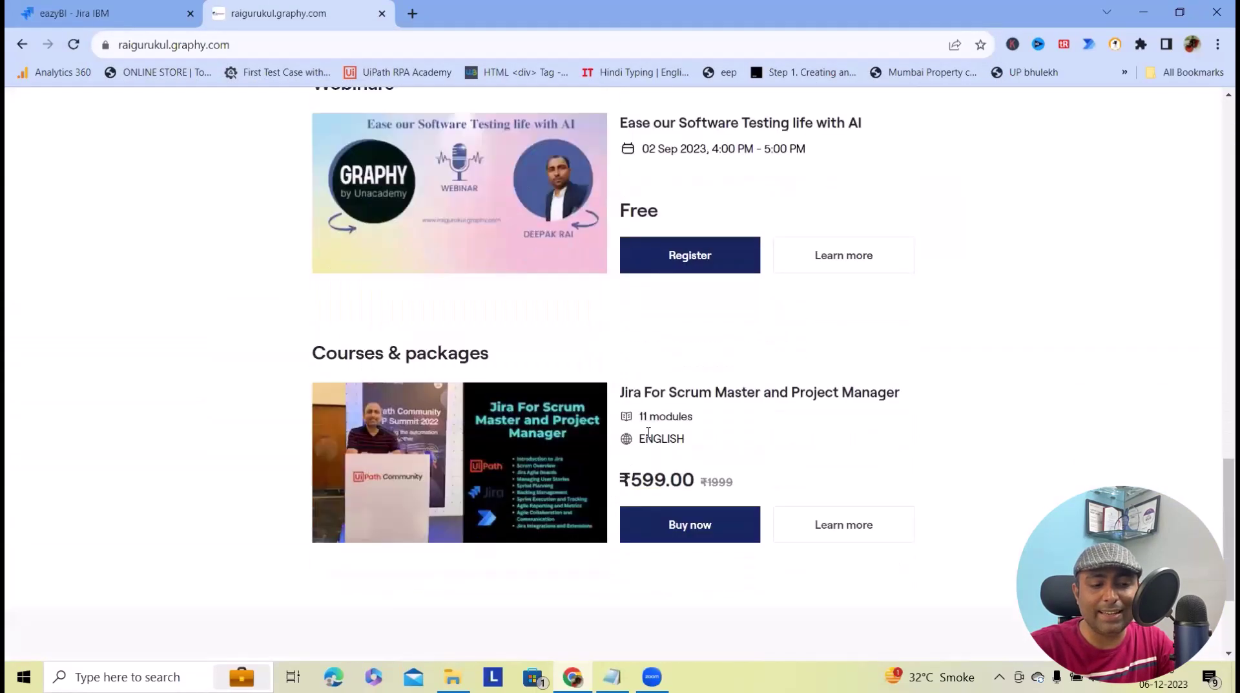
{"action": "scroll", "coordinate": [681, 437], "scroll_direction": "up", "scroll_amount": 7}
{"action": "scroll", "coordinate": [684, 435], "scroll_direction": "up", "scroll_amount": 6}
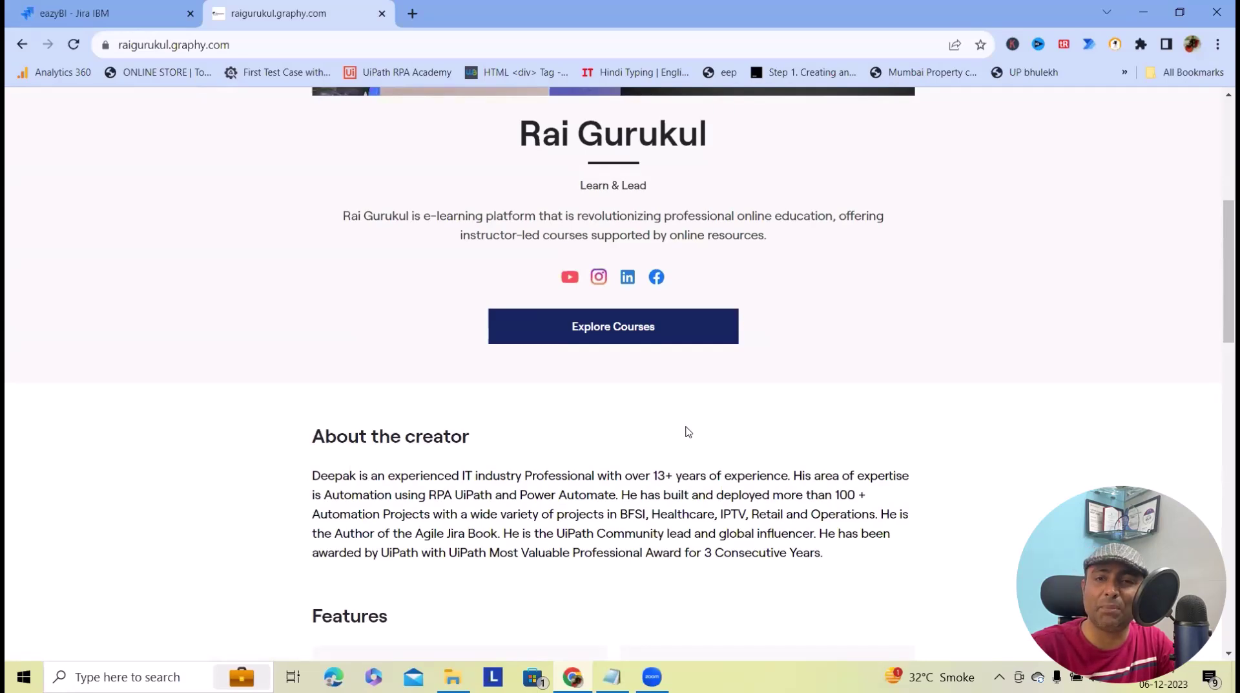
{"action": "scroll", "coordinate": [703, 478], "scroll_direction": "up", "scroll_amount": 6}
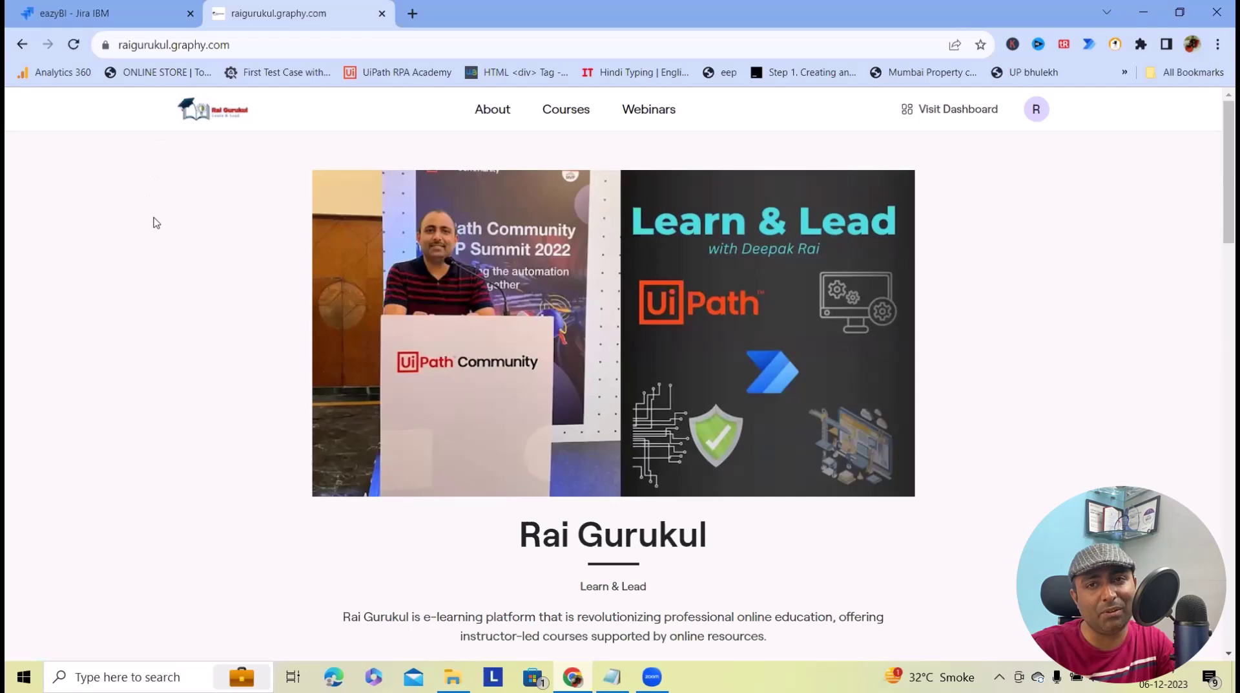
Step: Return to the eazyBI import options and review the additional filter, time dimension, user groups, time tracking and sample report settings
{"action": "left_click", "coordinate": [94, 13]}
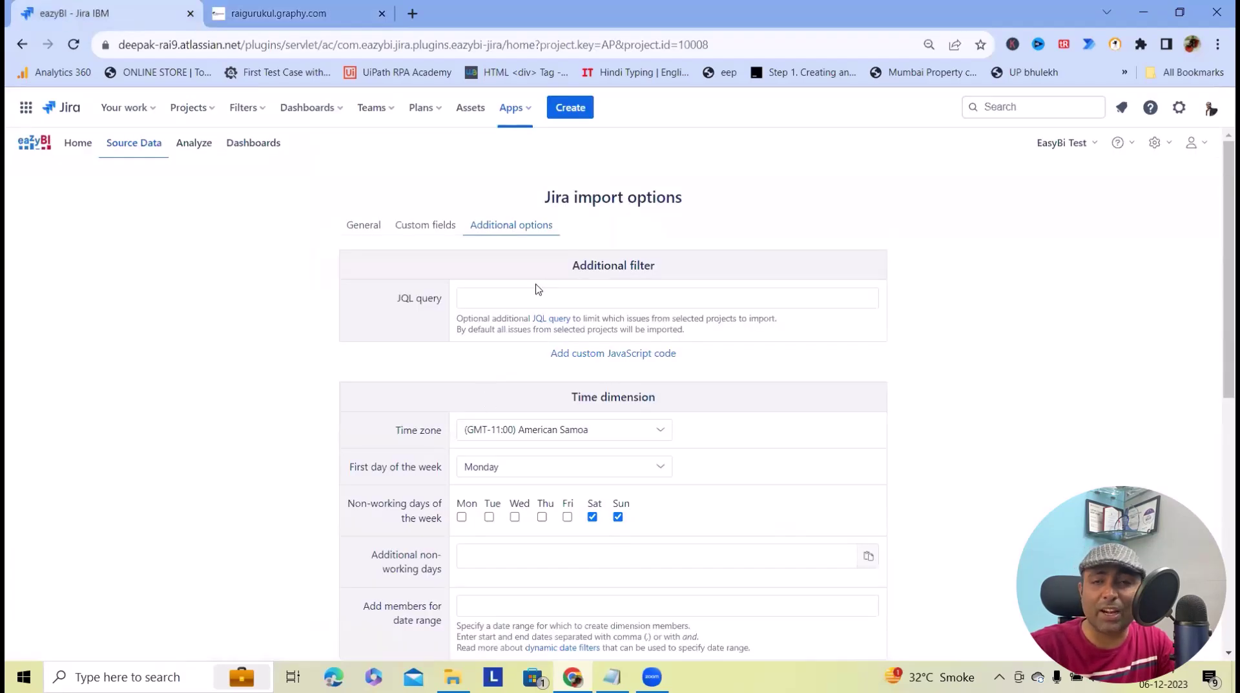
{"action": "scroll", "coordinate": [536, 291], "scroll_direction": "down", "scroll_amount": 3}
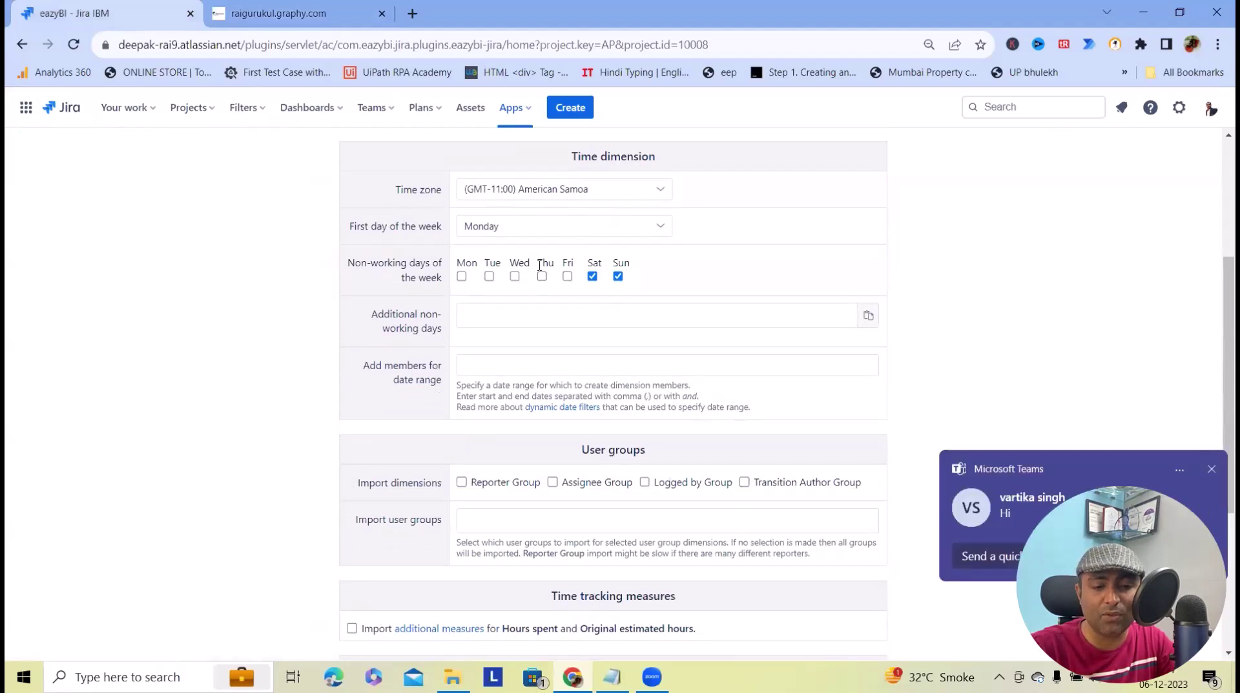
{"action": "scroll", "coordinate": [416, 396], "scroll_direction": "down", "scroll_amount": 4}
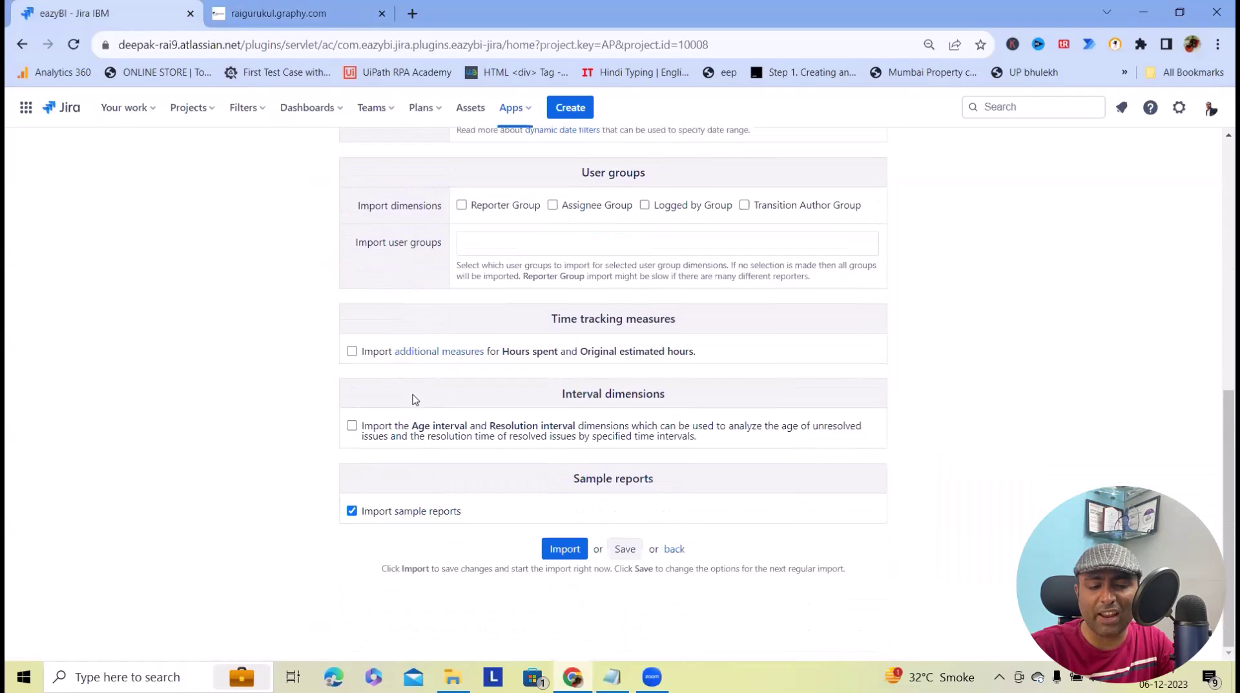
{"action": "scroll", "coordinate": [415, 396], "scroll_direction": "up", "scroll_amount": 5}
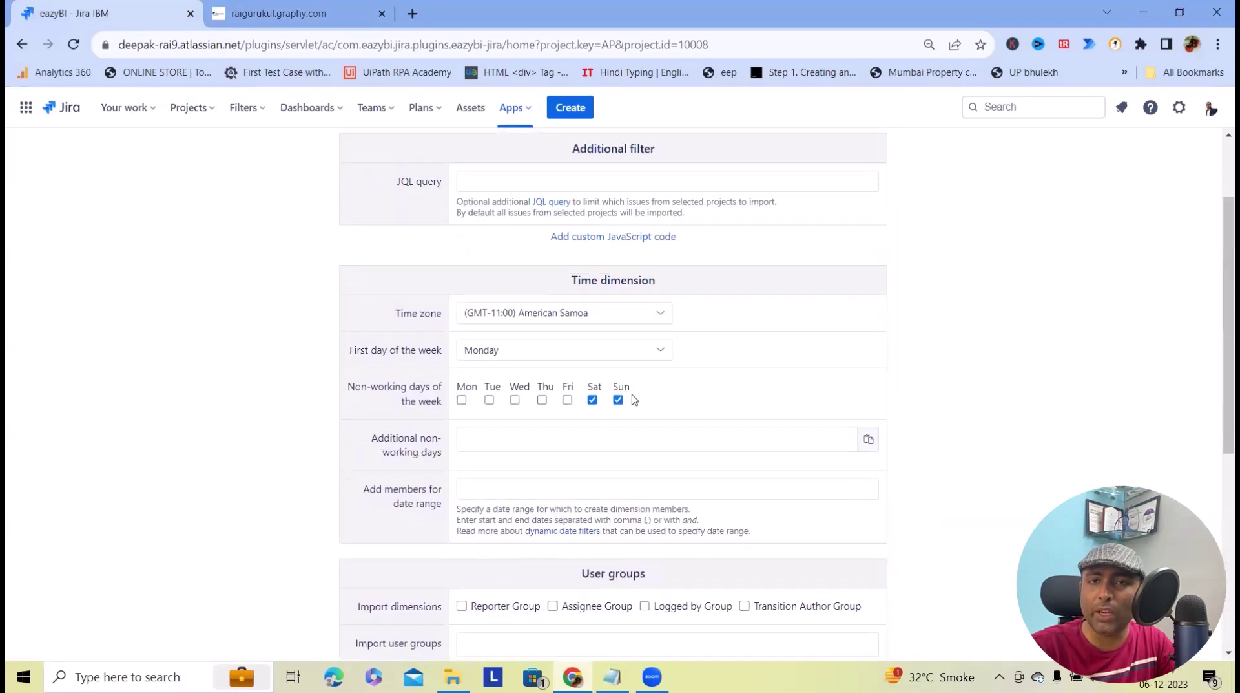
{"action": "scroll", "coordinate": [631, 405], "scroll_direction": "up", "scroll_amount": 3}
Step: Start a new report in the Issues cube of the eazyBI analysis area
{"action": "left_click", "coordinate": [194, 144]}
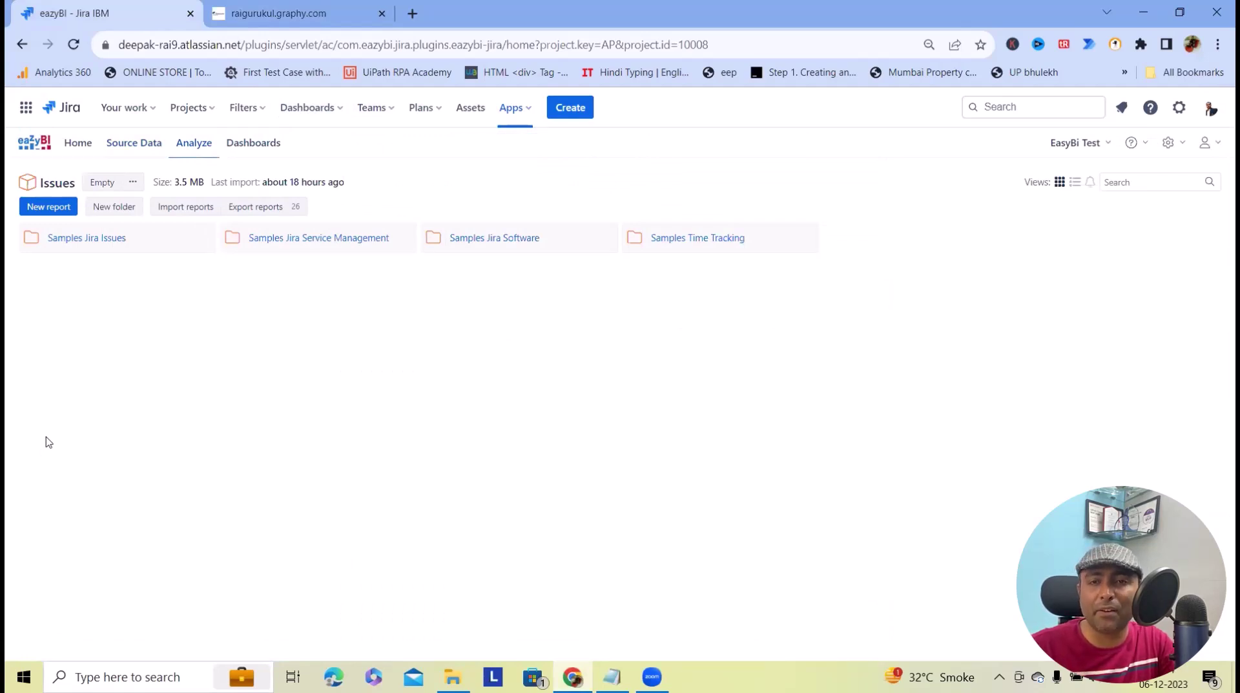
{"action": "left_click", "coordinate": [47, 208]}
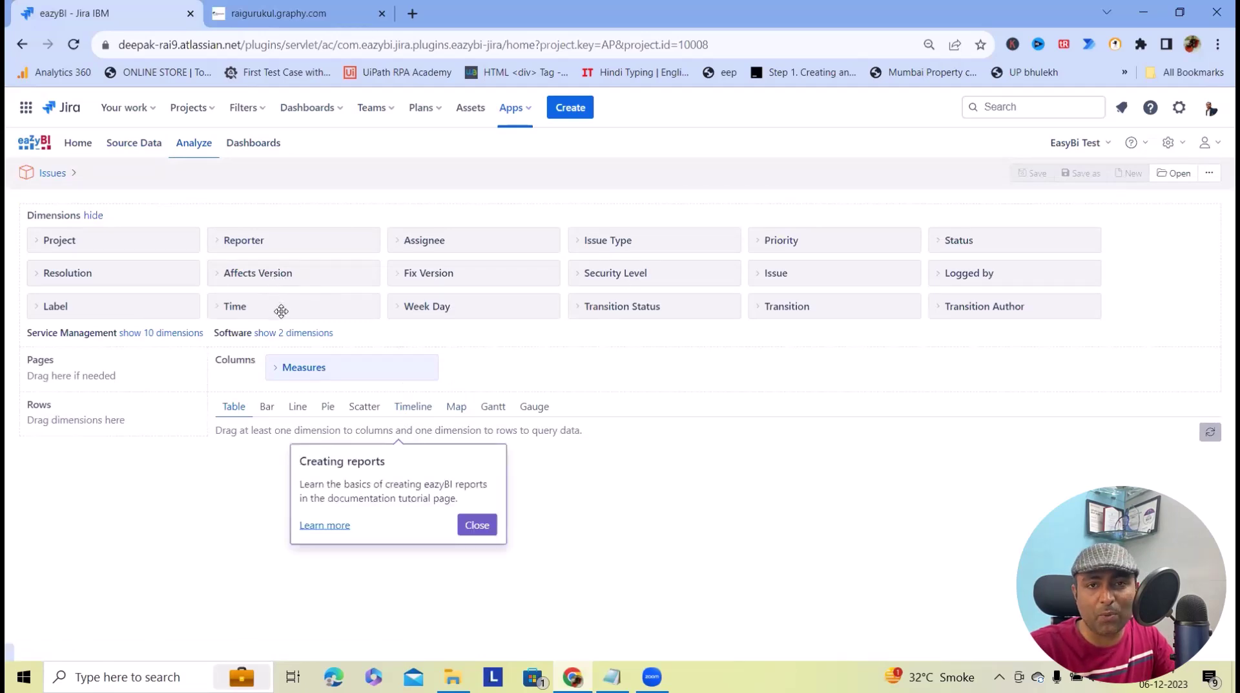
Step: Dismiss the report creation hint and expand the Project, Reporter, Assignee and Issue Type dimensions to examine their members
{"action": "left_click", "coordinate": [477, 524]}
{"action": "left_click", "coordinate": [94, 242]}
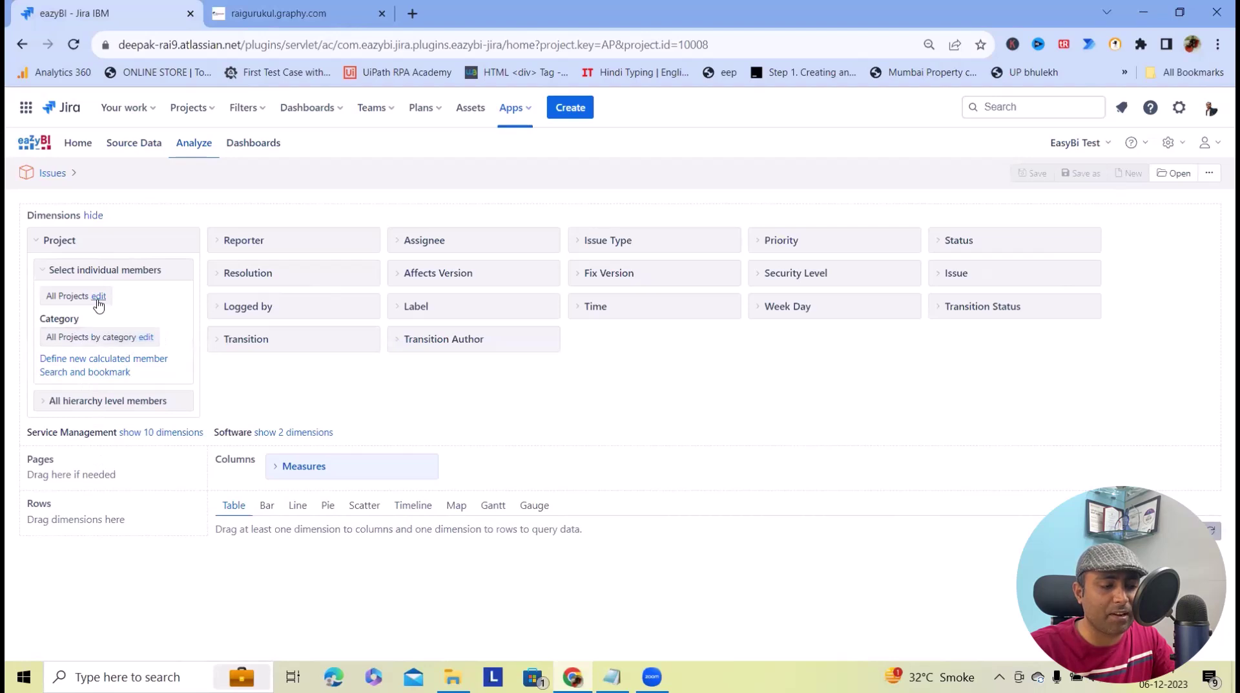
{"action": "left_click", "coordinate": [308, 240]}
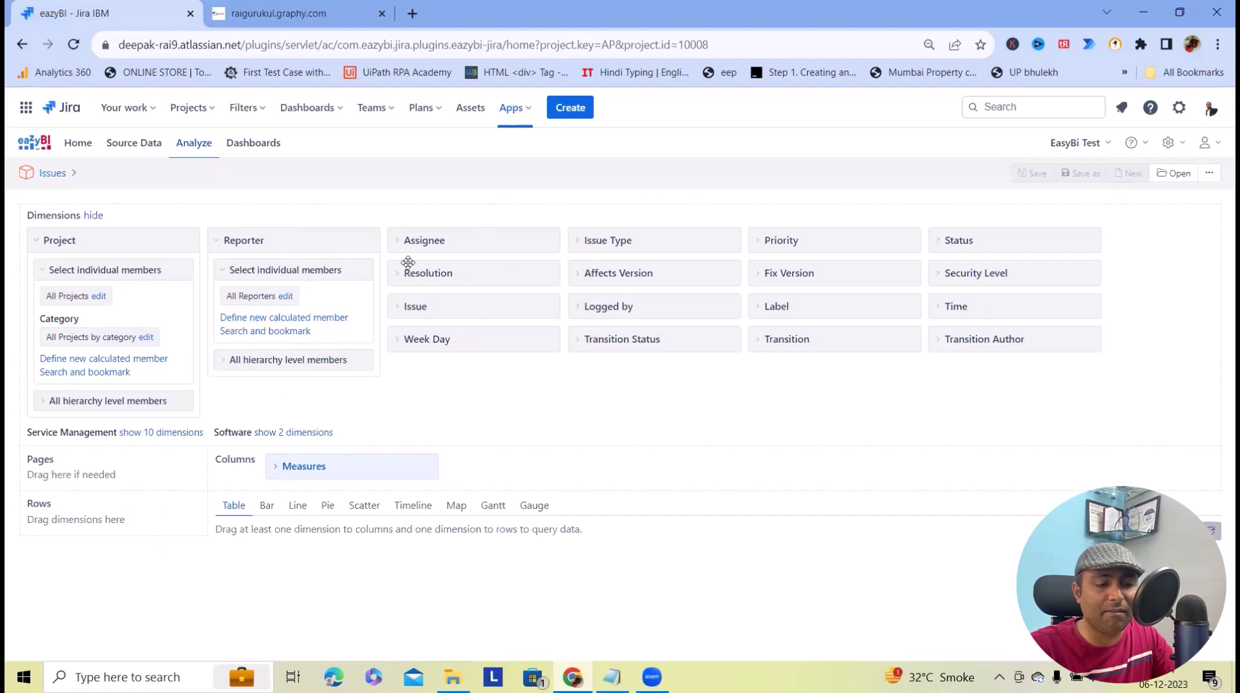
{"action": "left_click", "coordinate": [489, 237]}
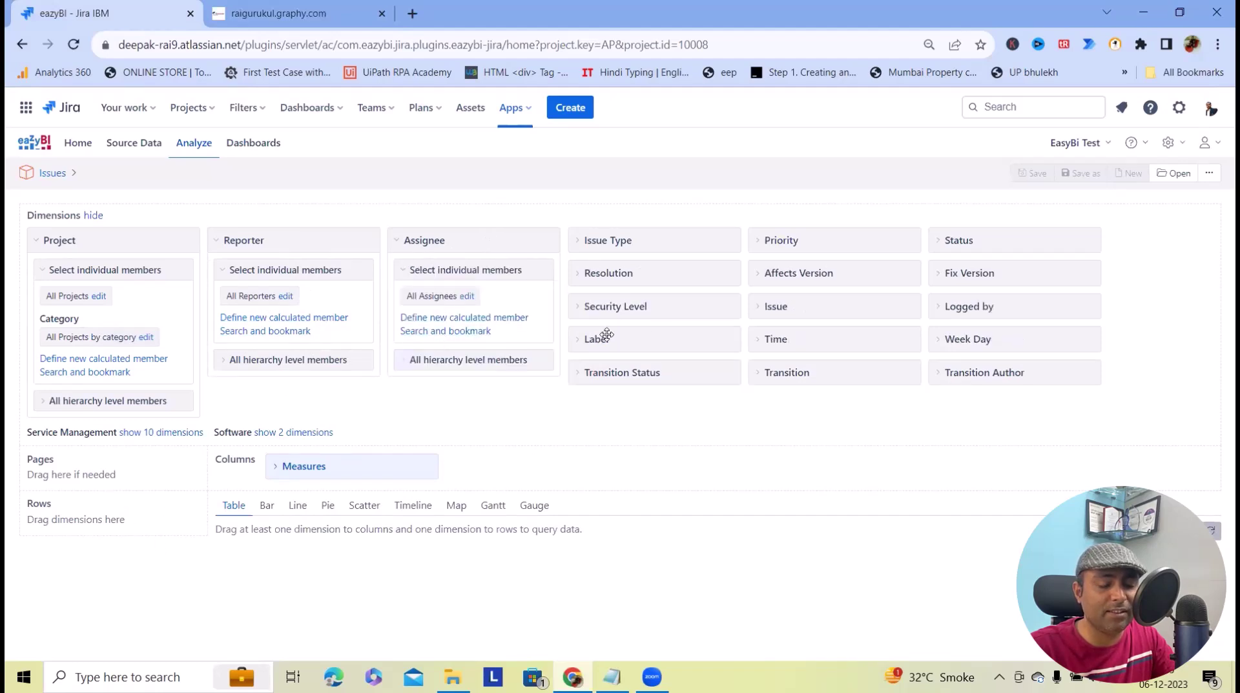
{"action": "left_click", "coordinate": [672, 243]}
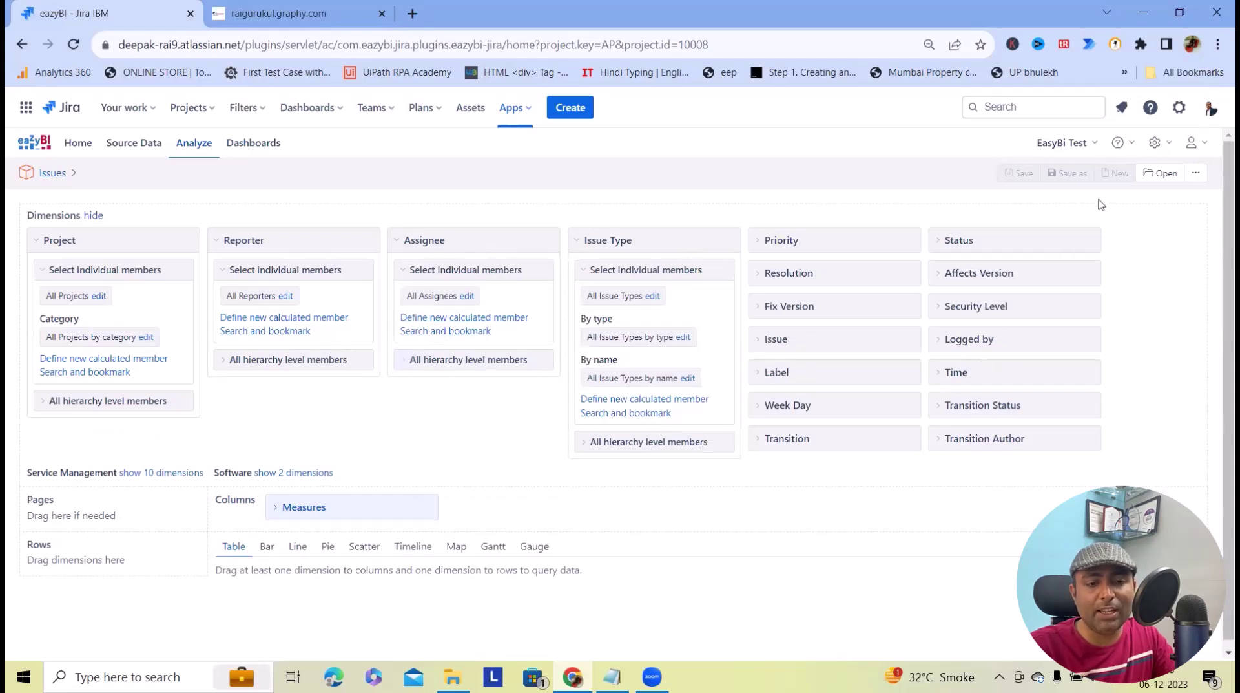
Step: Look over the sample reports in the Samples Jira Issues folder, and close the report list
{"action": "left_click", "coordinate": [52, 173]}
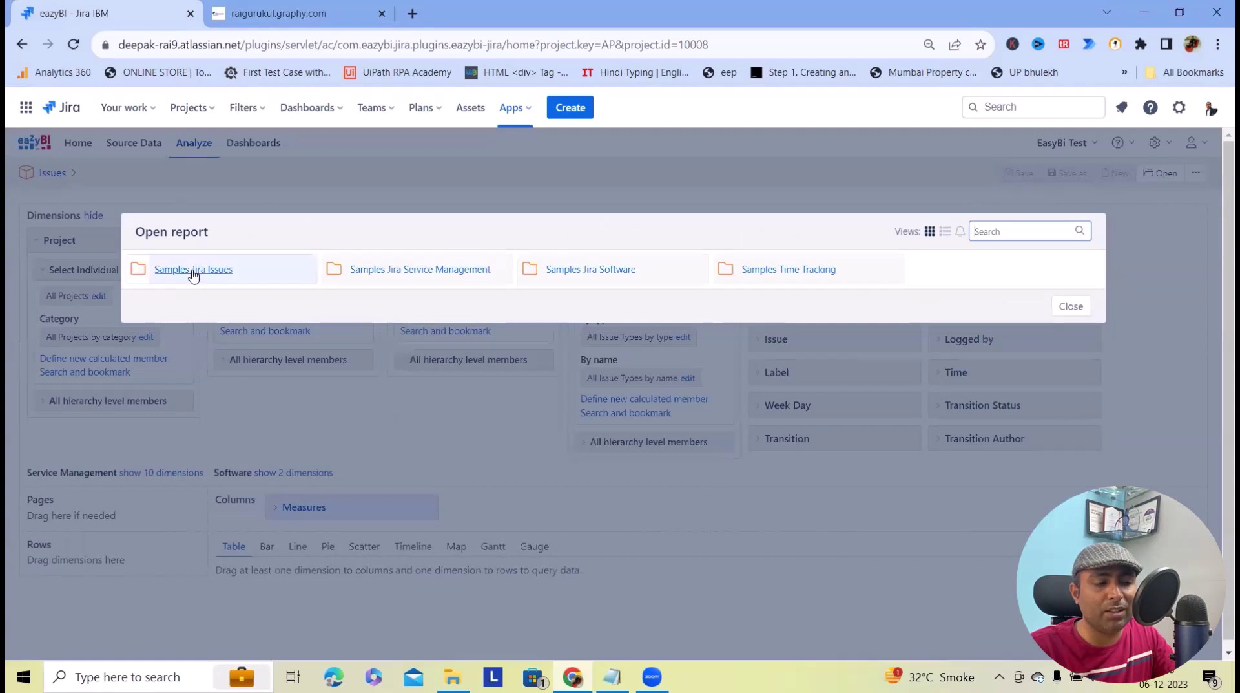
{"action": "left_click", "coordinate": [192, 271]}
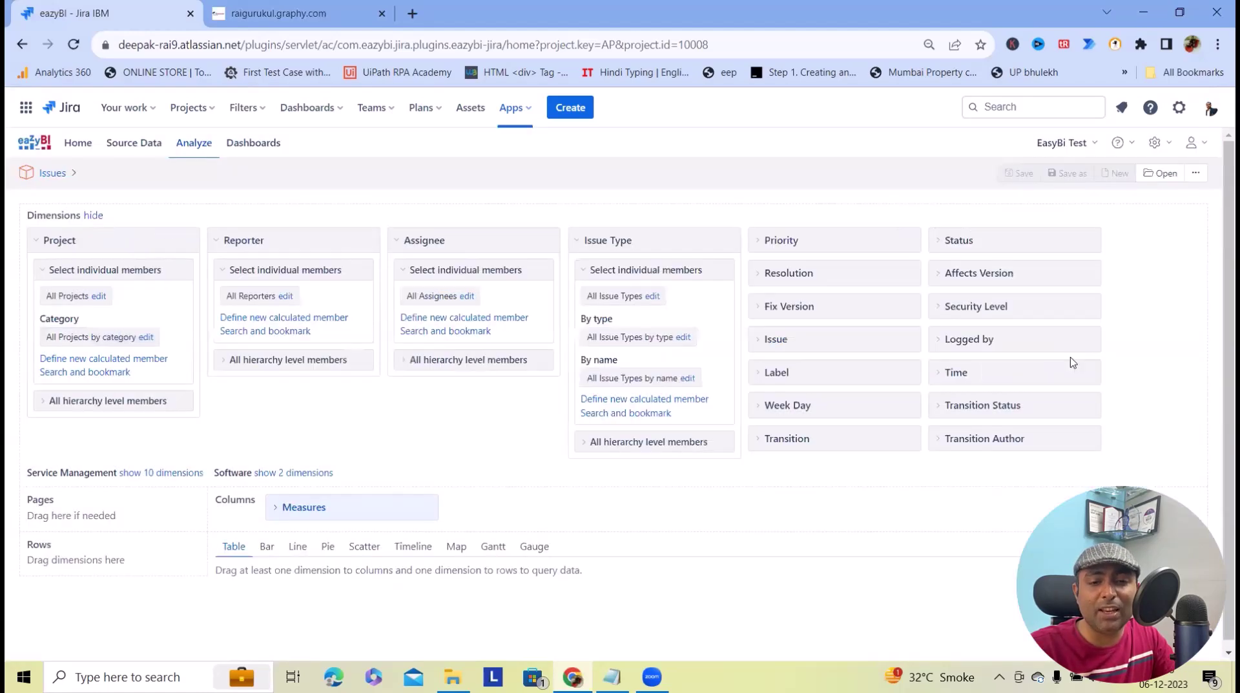
{"action": "left_click", "coordinate": [1071, 362]}
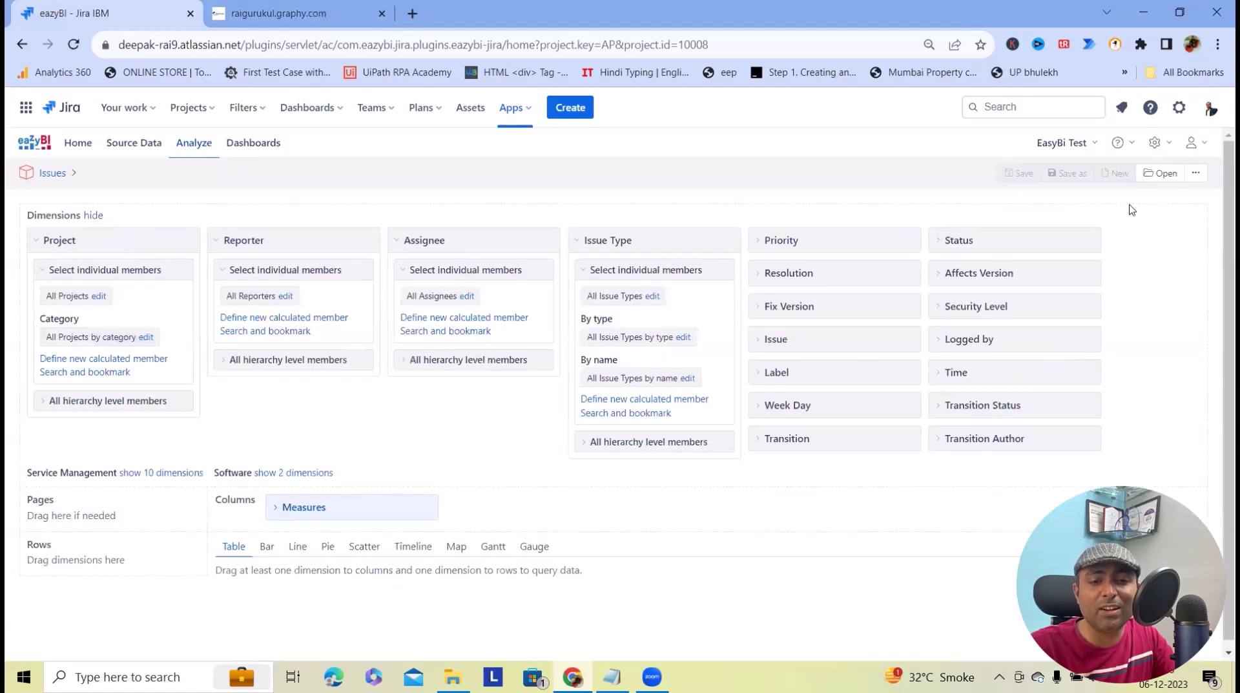
Step: Open the "Average resolution time and trend (Lead time)" report from the Samples Jira Issues folder and view its chart
{"action": "left_click", "coordinate": [1160, 172]}
{"action": "left_click", "coordinate": [187, 277]}
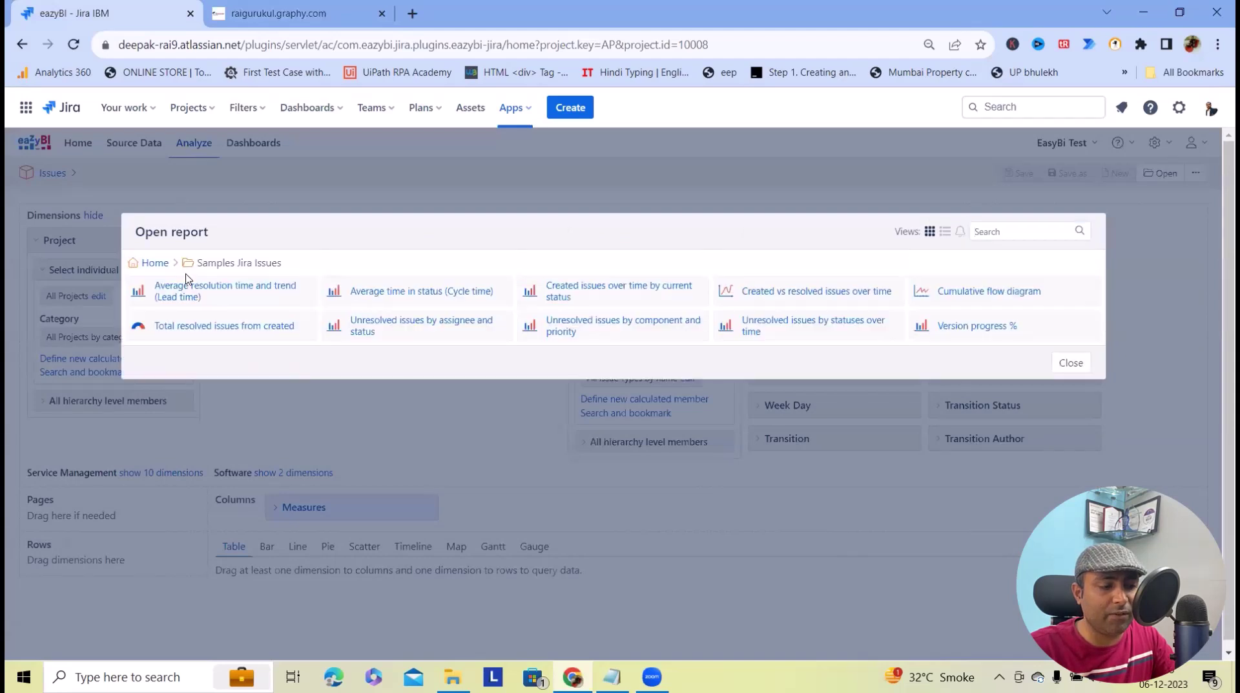
{"action": "left_click", "coordinate": [173, 295]}
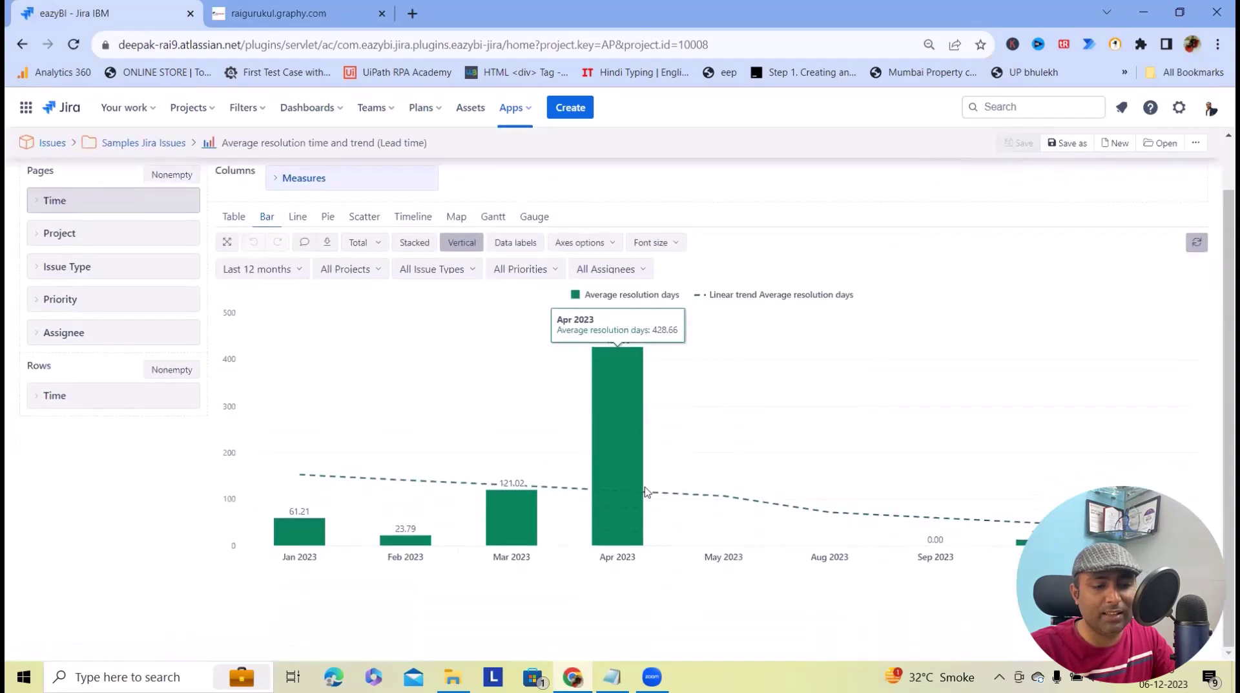
{"action": "scroll", "coordinate": [646, 491], "scroll_direction": "up", "scroll_amount": 1}
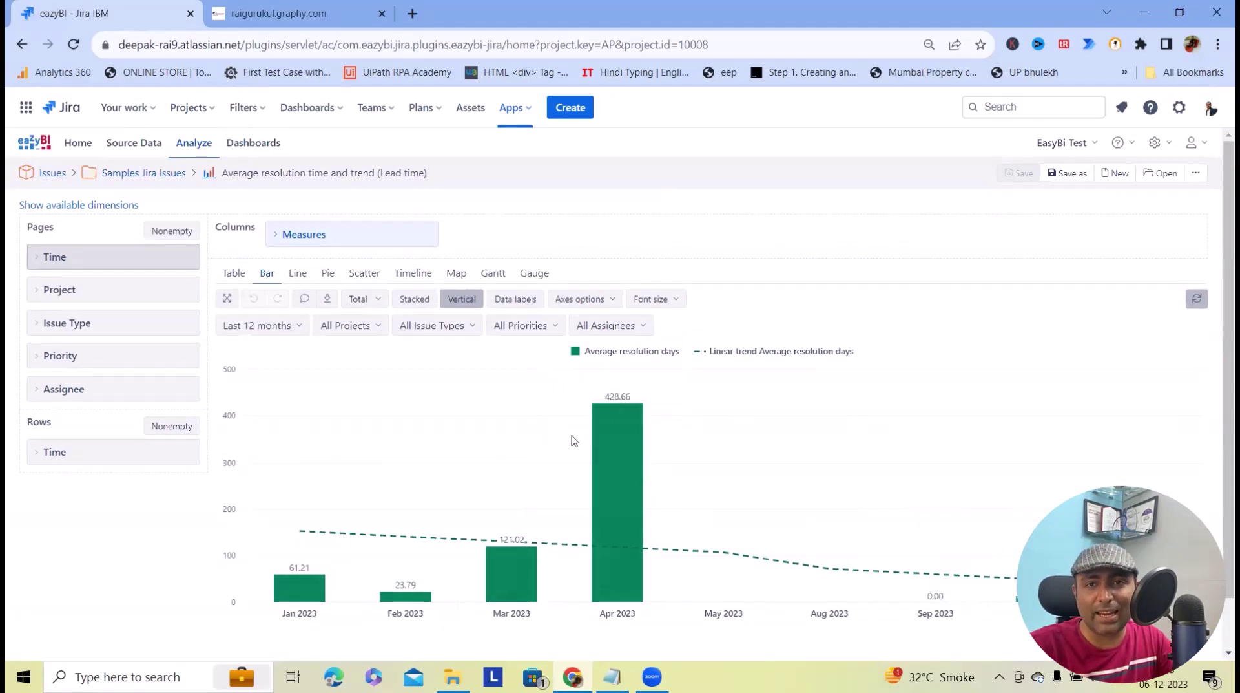
Step: Preview the bar chart with data labels, turn them off again, and swap the chart's axes
{"action": "left_click", "coordinate": [509, 304]}
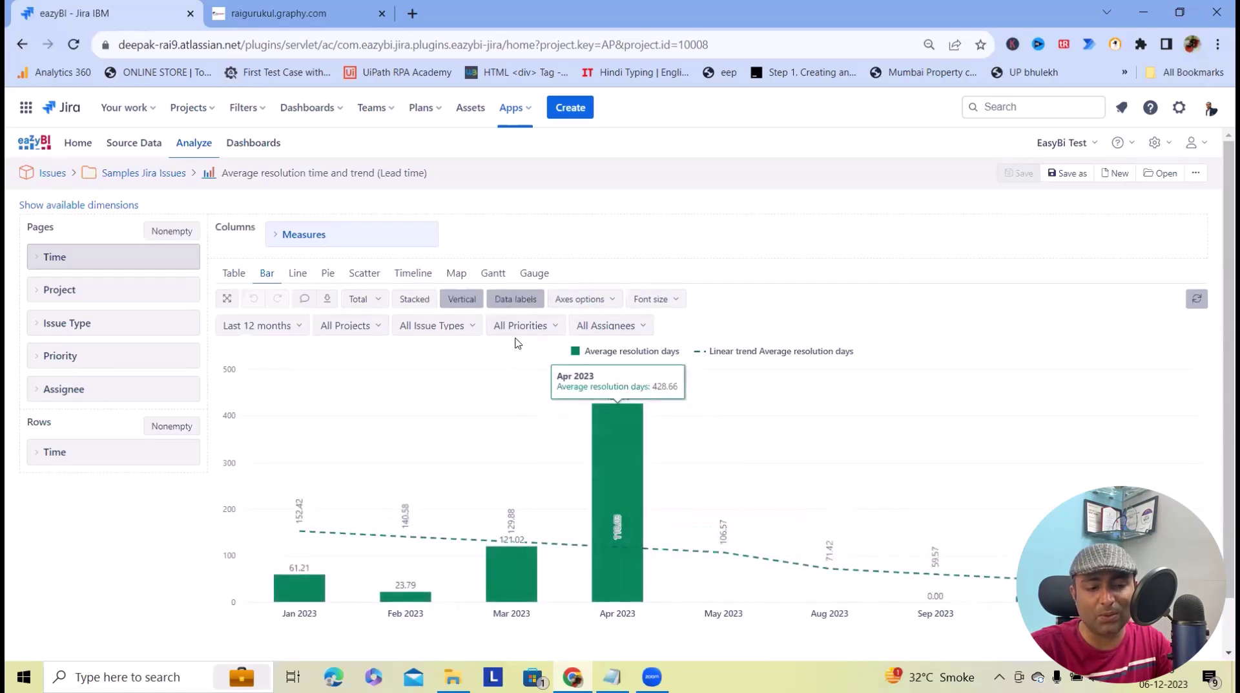
{"action": "left_click", "coordinate": [499, 302]}
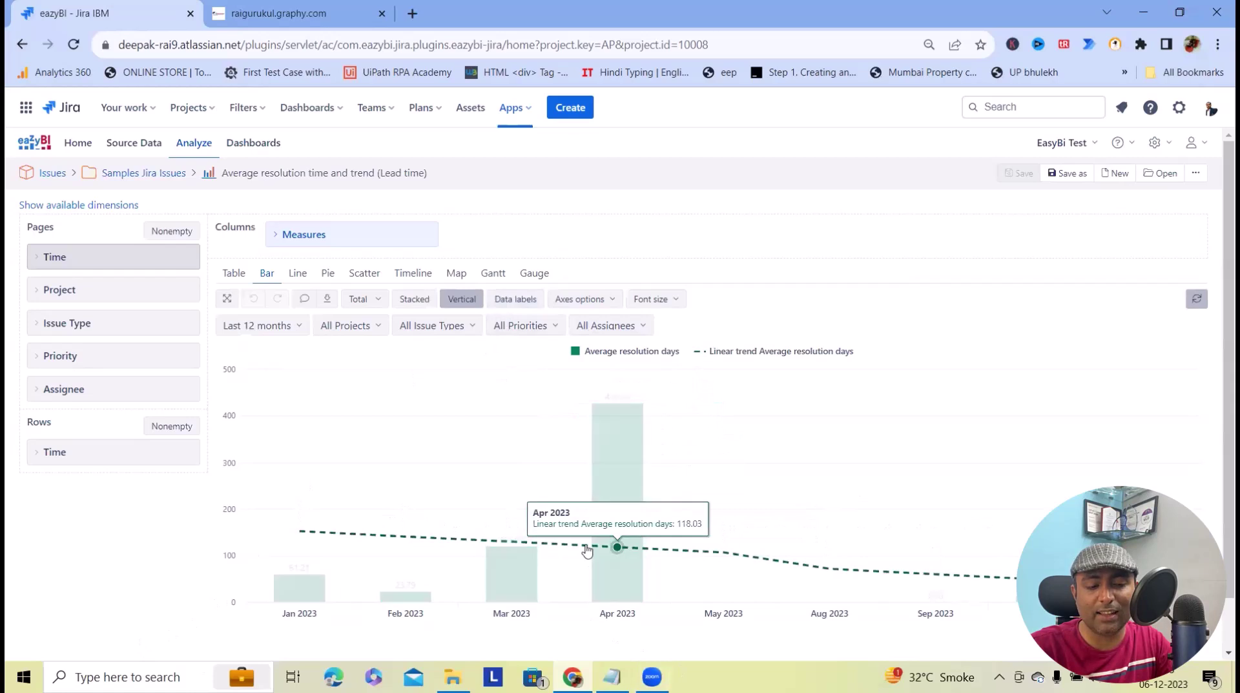
{"action": "left_click", "coordinate": [581, 299]}
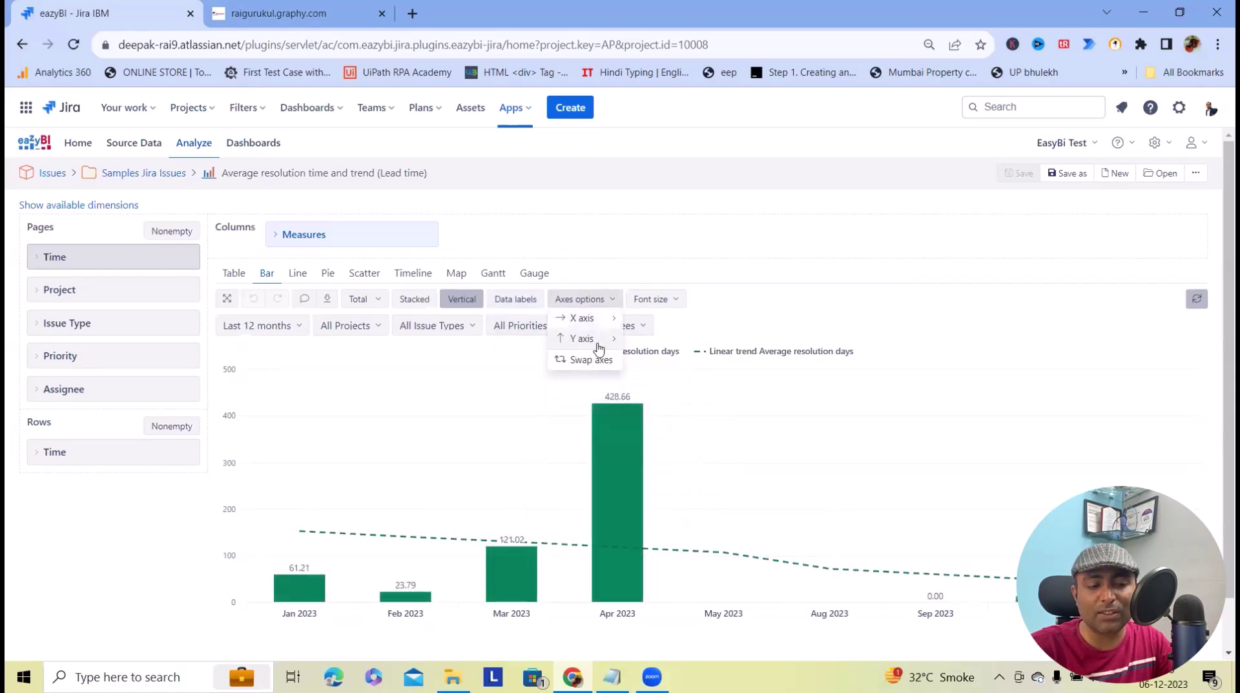
{"action": "left_click", "coordinate": [577, 367]}
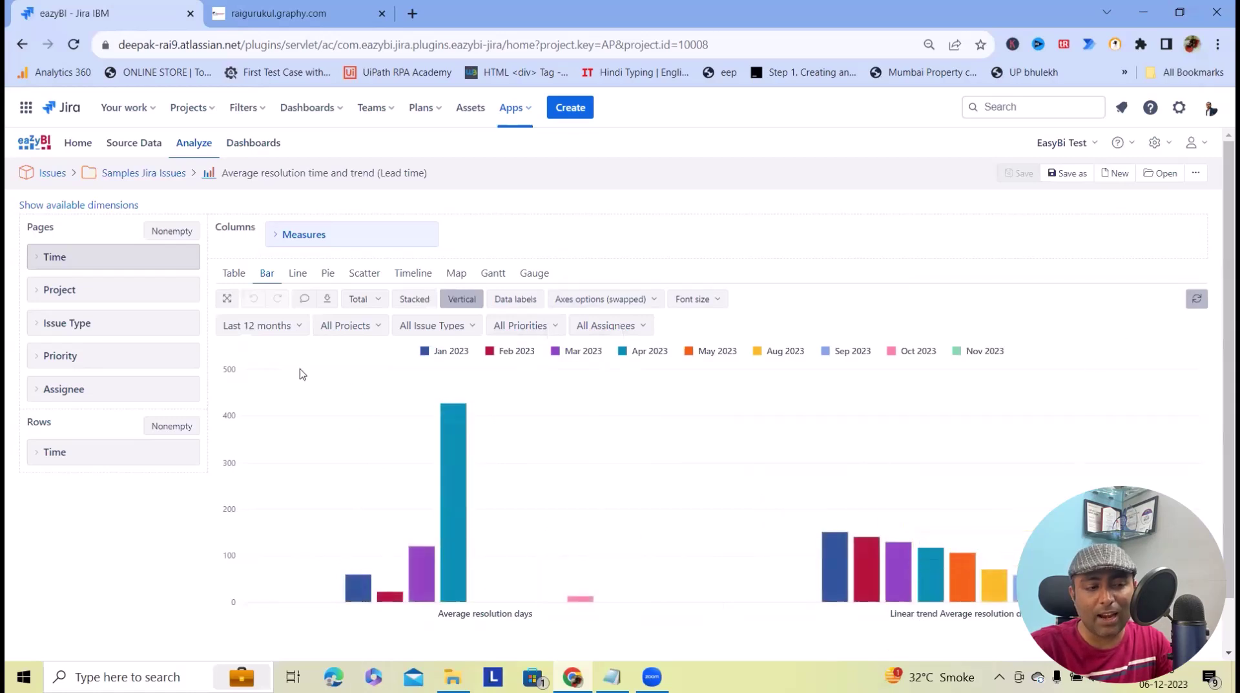
Step: Save a copy as "Average resolution time and trend (Lead time)_Axes change" in the Samples Jira Issues folder, and check the folder's report list
{"action": "left_click", "coordinate": [1063, 180]}
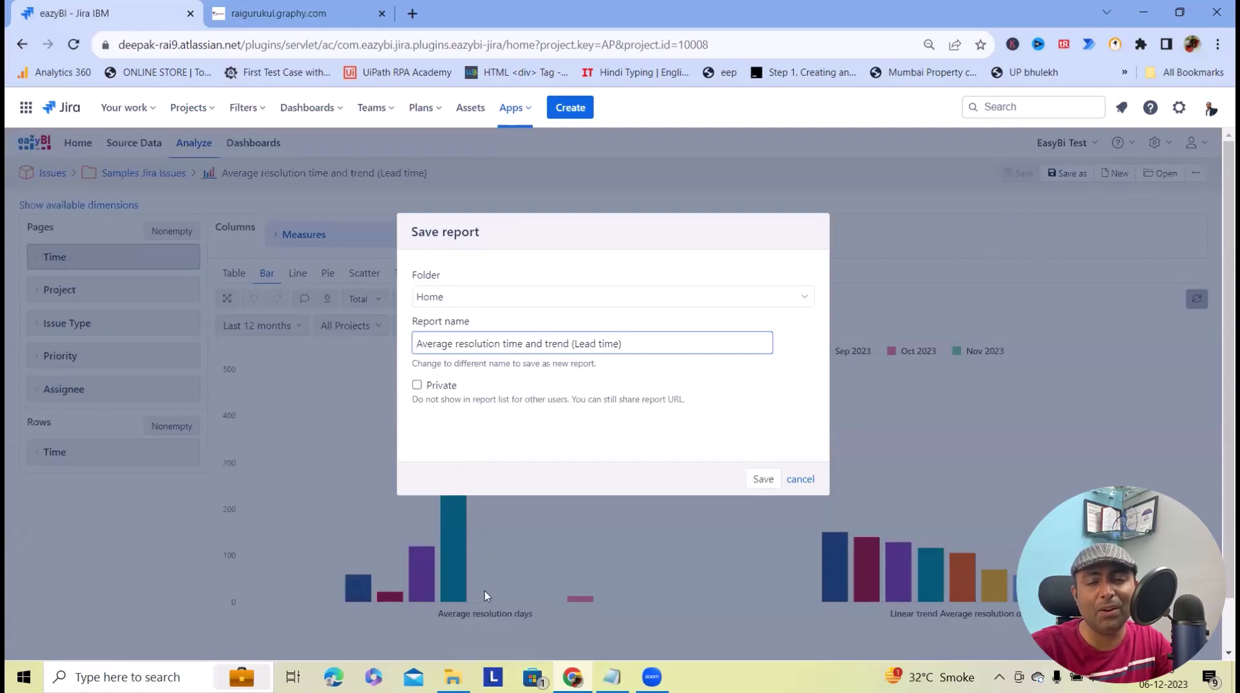
{"action": "left_click", "coordinate": [534, 298]}
{"action": "left_click", "coordinate": [486, 330]}
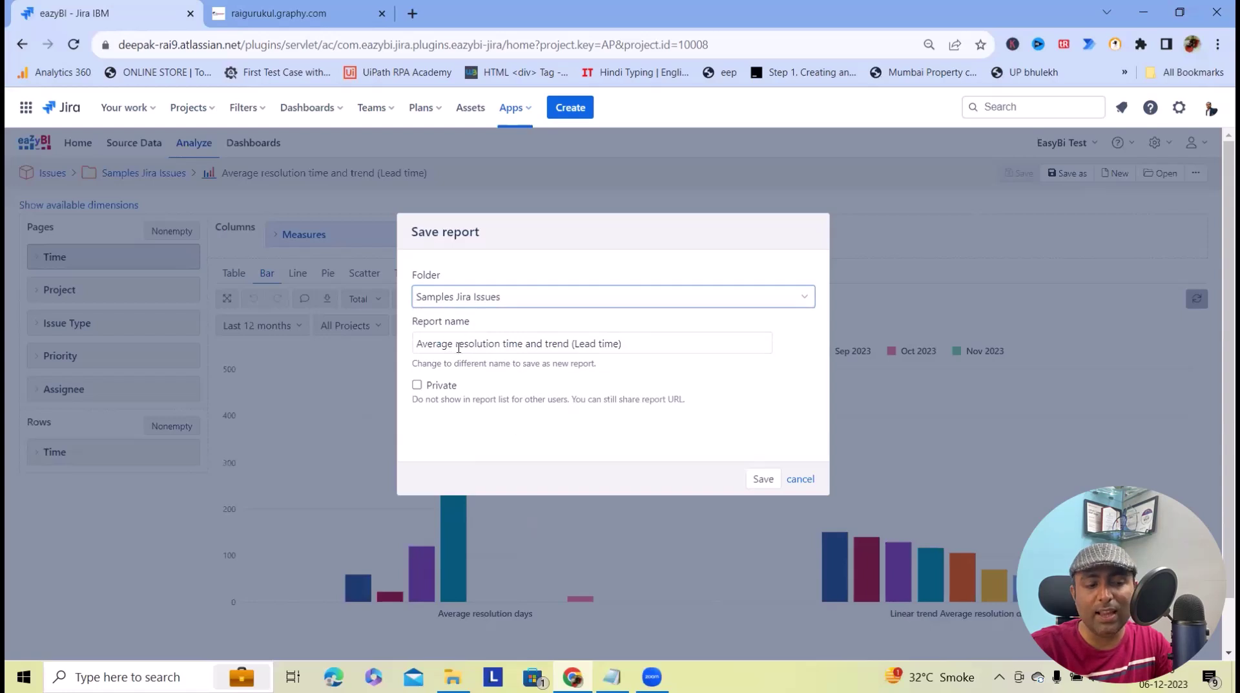
{"action": "left_click", "coordinate": [627, 340]}
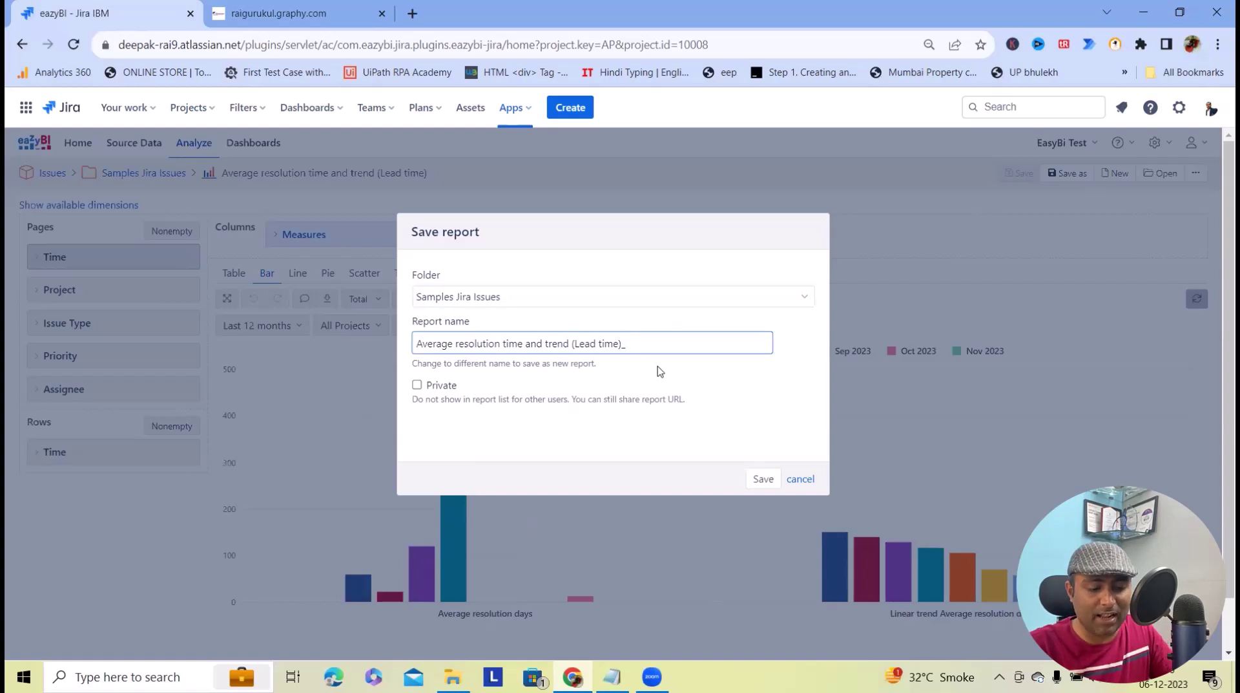
{"action": "type", "text": "_Axes change"}
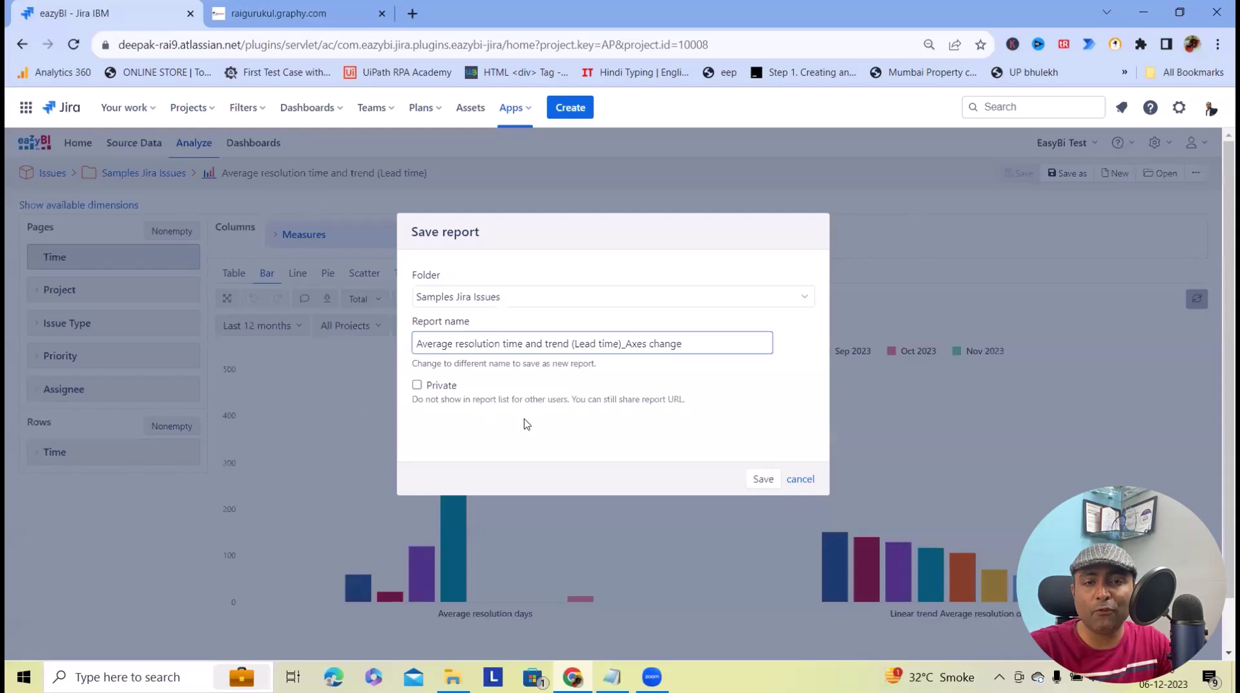
{"action": "left_click", "coordinate": [753, 479]}
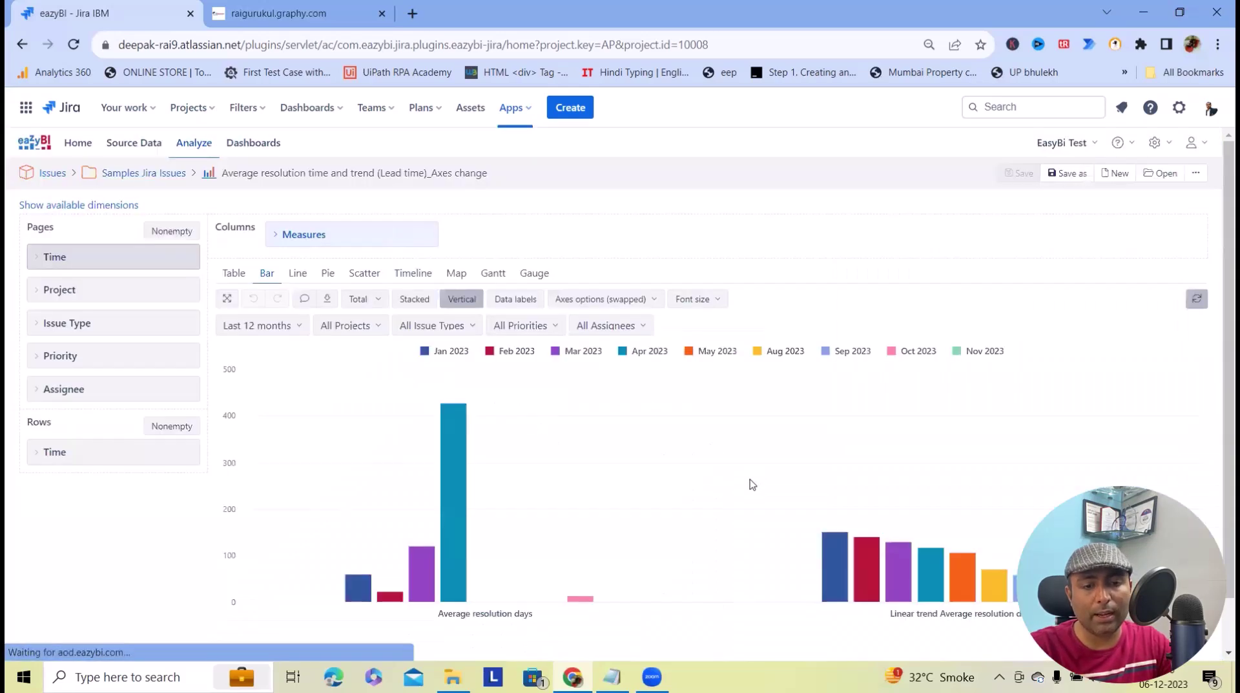
{"action": "left_click", "coordinate": [135, 174]}
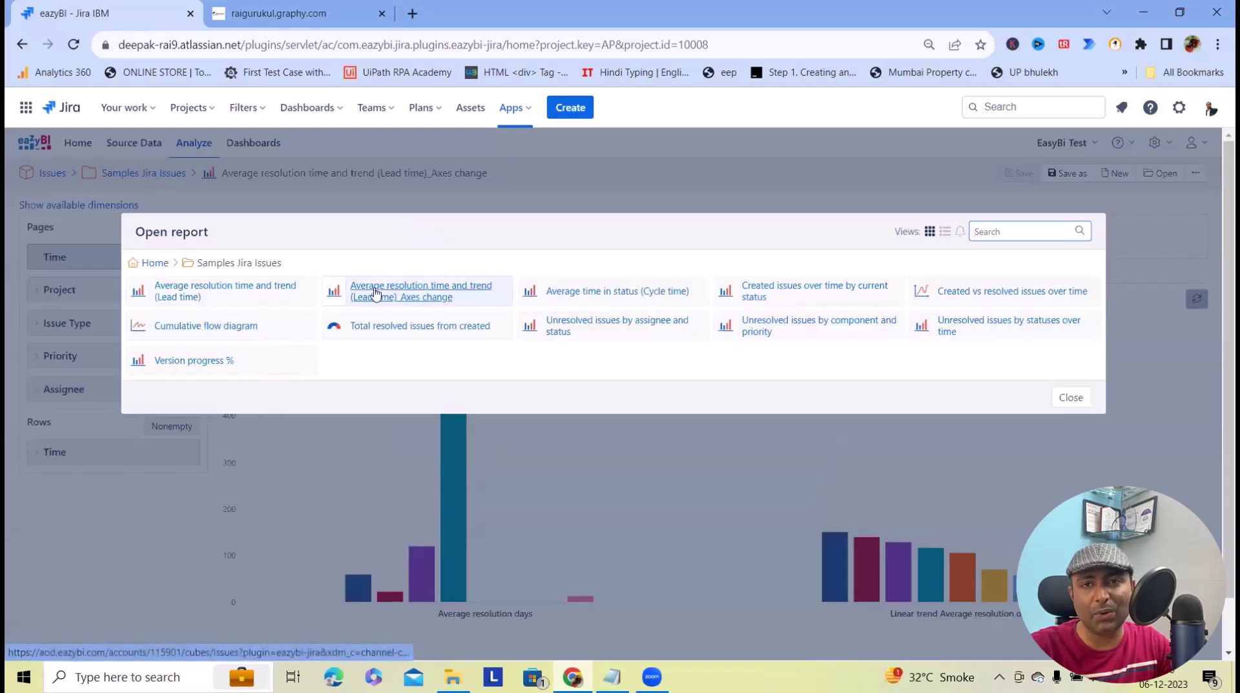
{"action": "left_click", "coordinate": [1071, 397]}
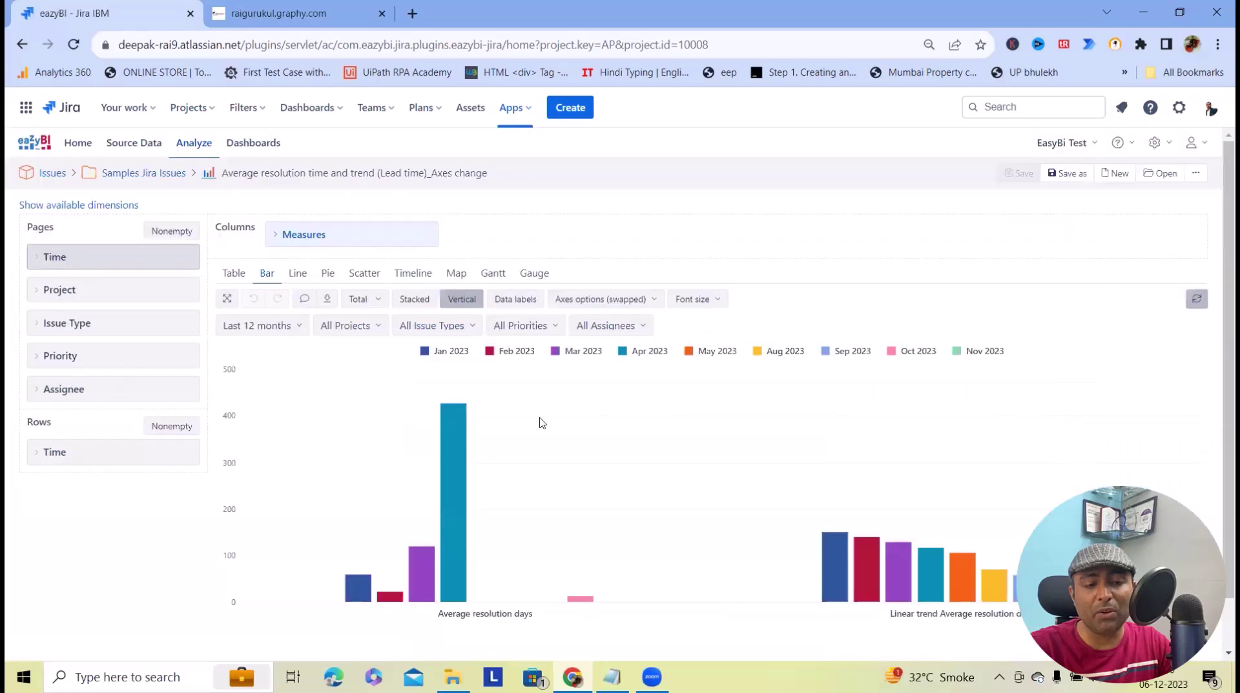
Step: Preview the report as line, pie and scatter charts, and look at the new report options without creating one
{"action": "left_click", "coordinate": [296, 274]}
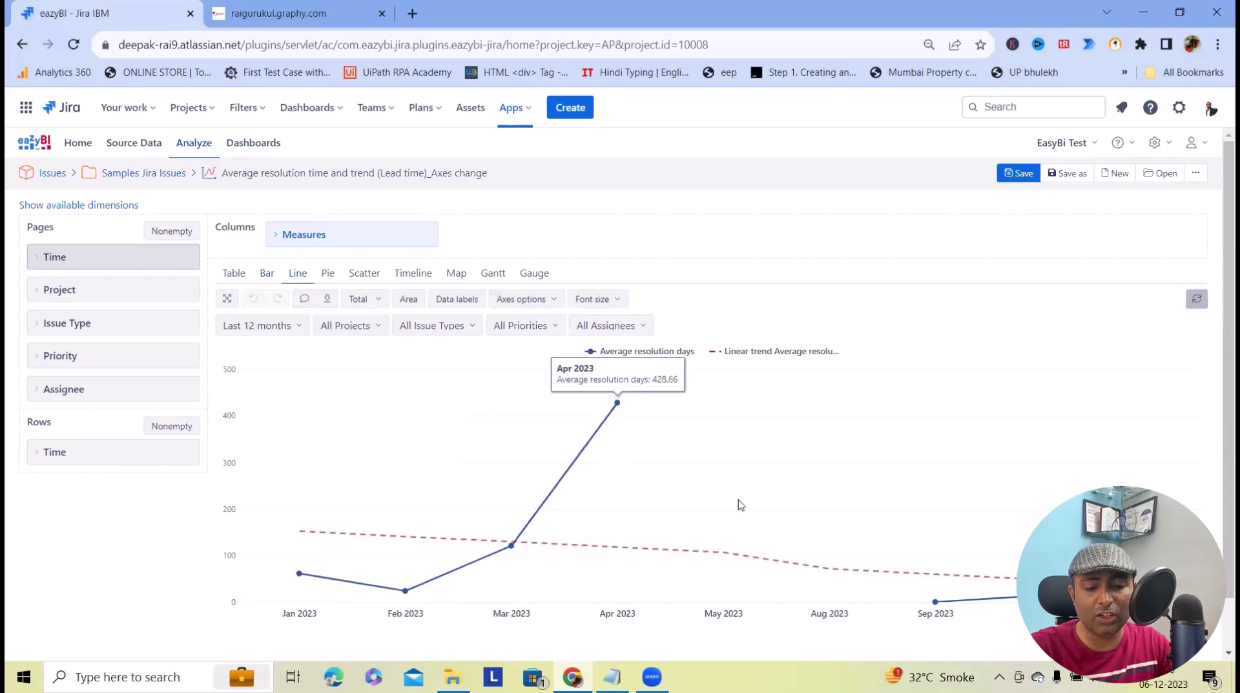
{"action": "left_click", "coordinate": [328, 274]}
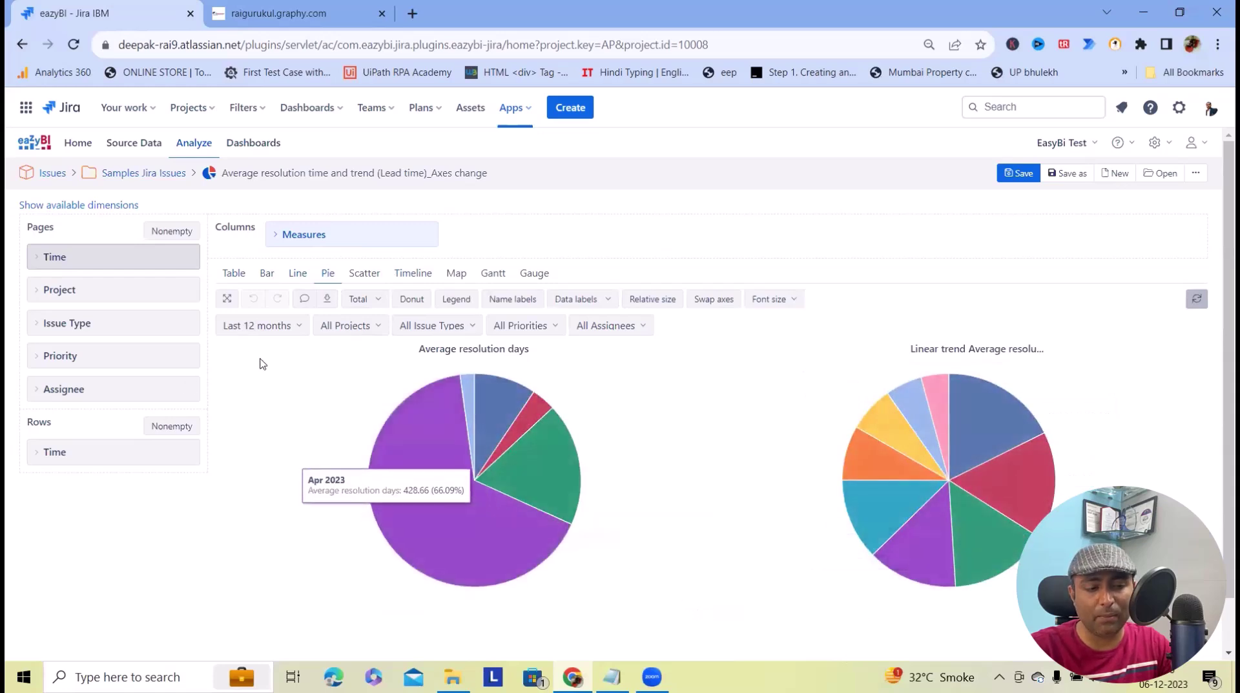
{"action": "left_click", "coordinate": [365, 273]}
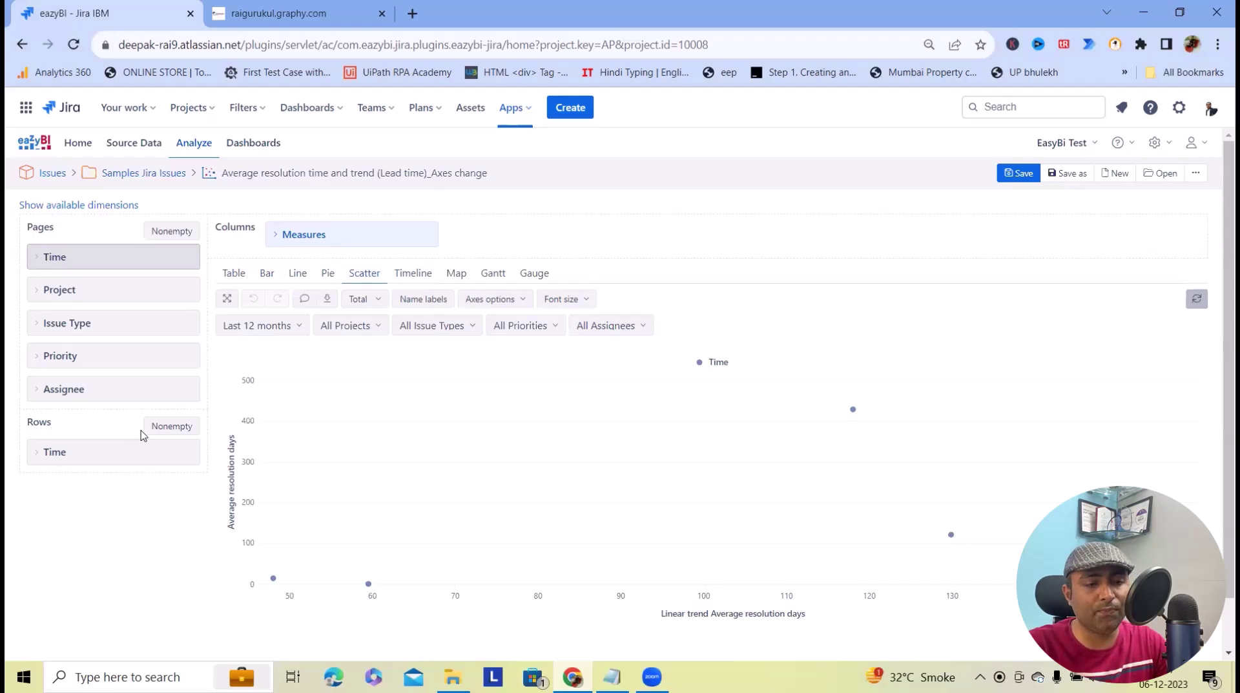
{"action": "left_click", "coordinate": [1113, 175]}
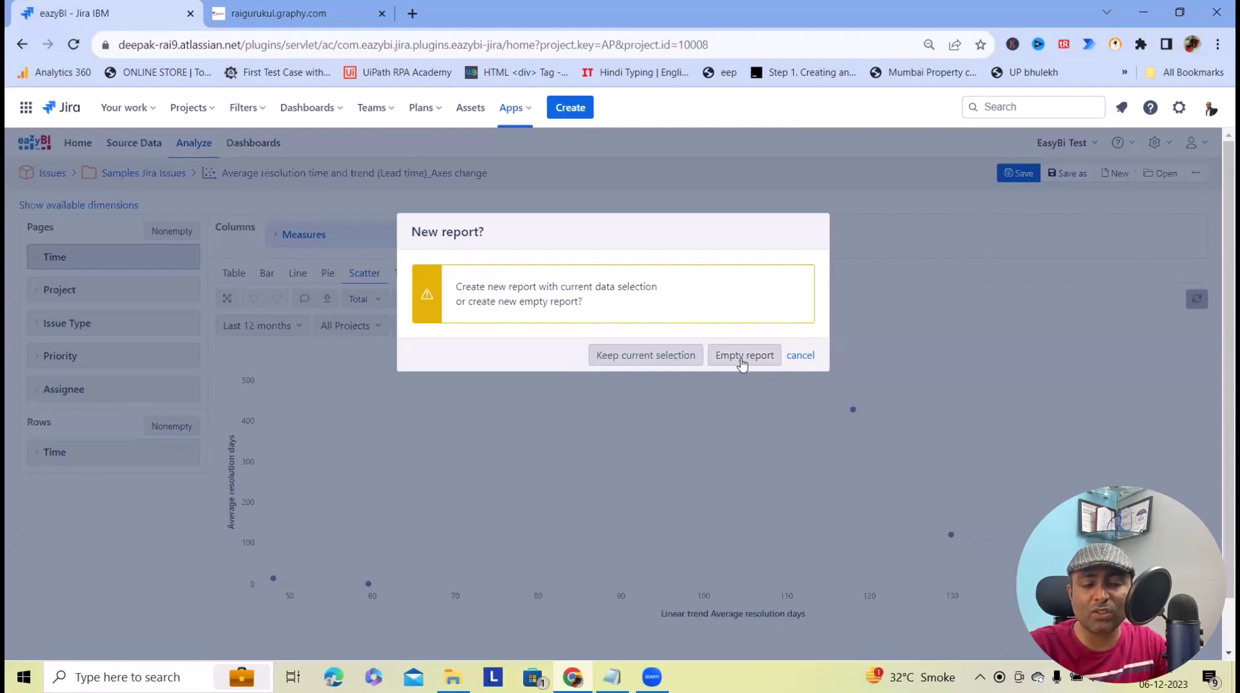
{"action": "left_click", "coordinate": [801, 355]}
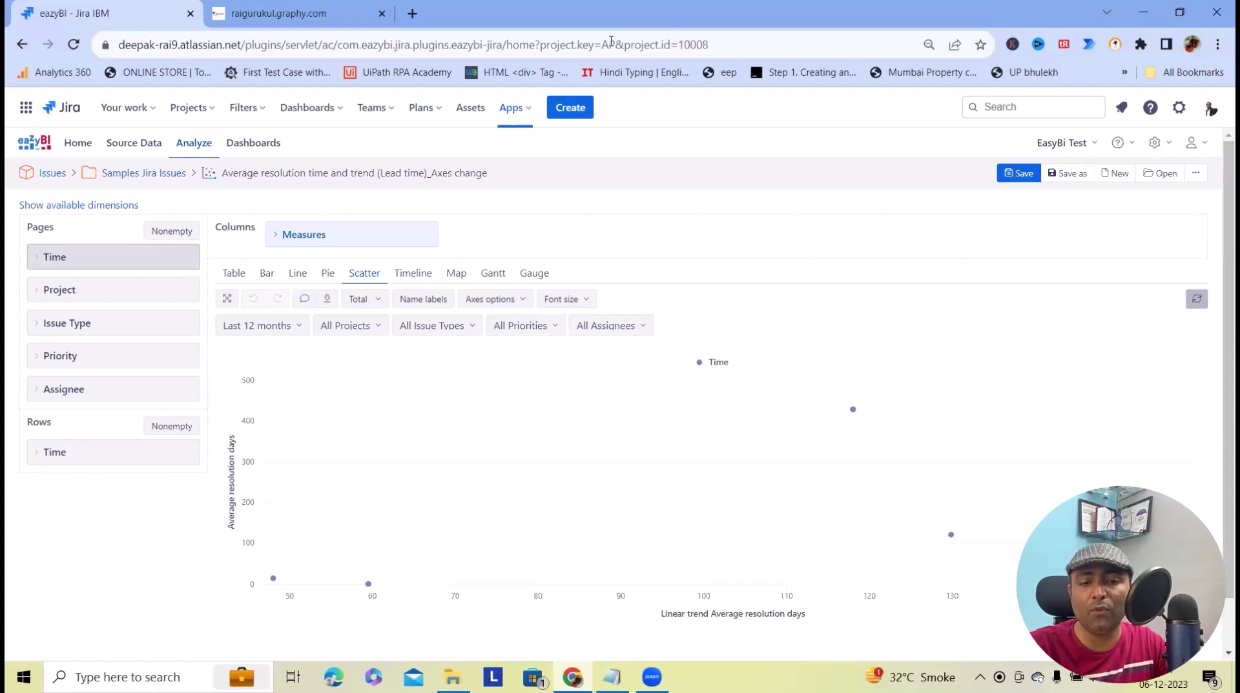
Step: Open the "Created vs resolved issues over time" sample report and look over its chart
{"action": "left_click", "coordinate": [1160, 172]}
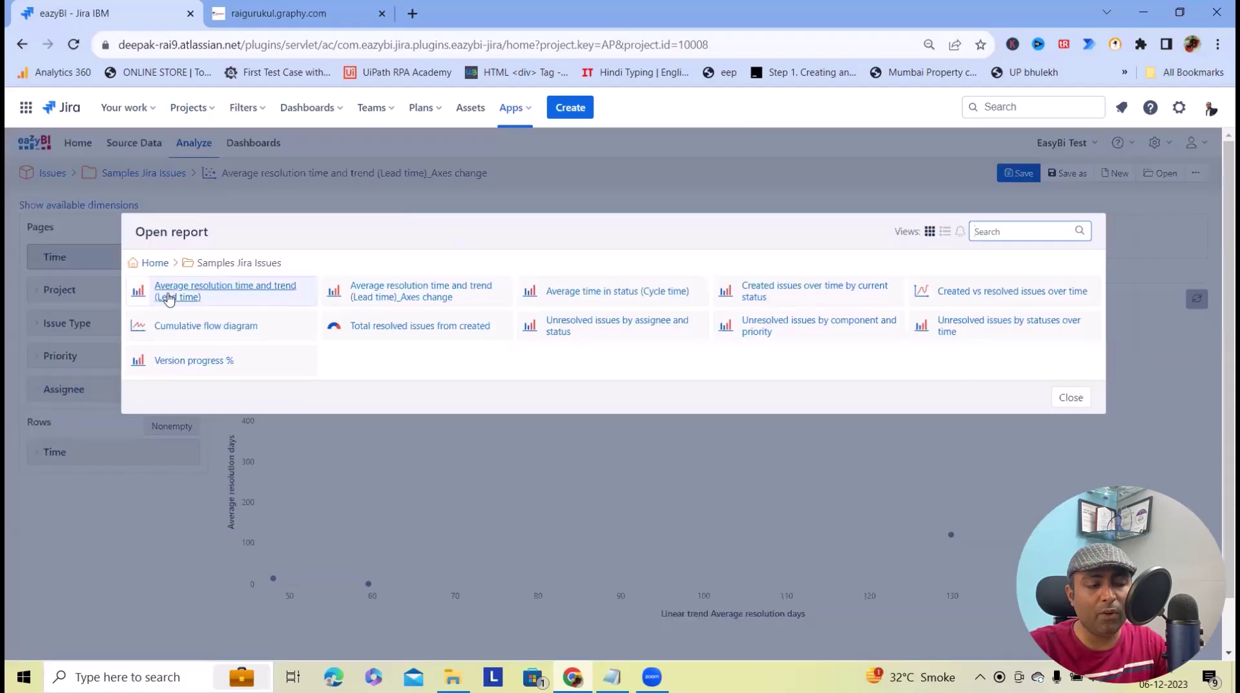
{"action": "left_click", "coordinate": [941, 292]}
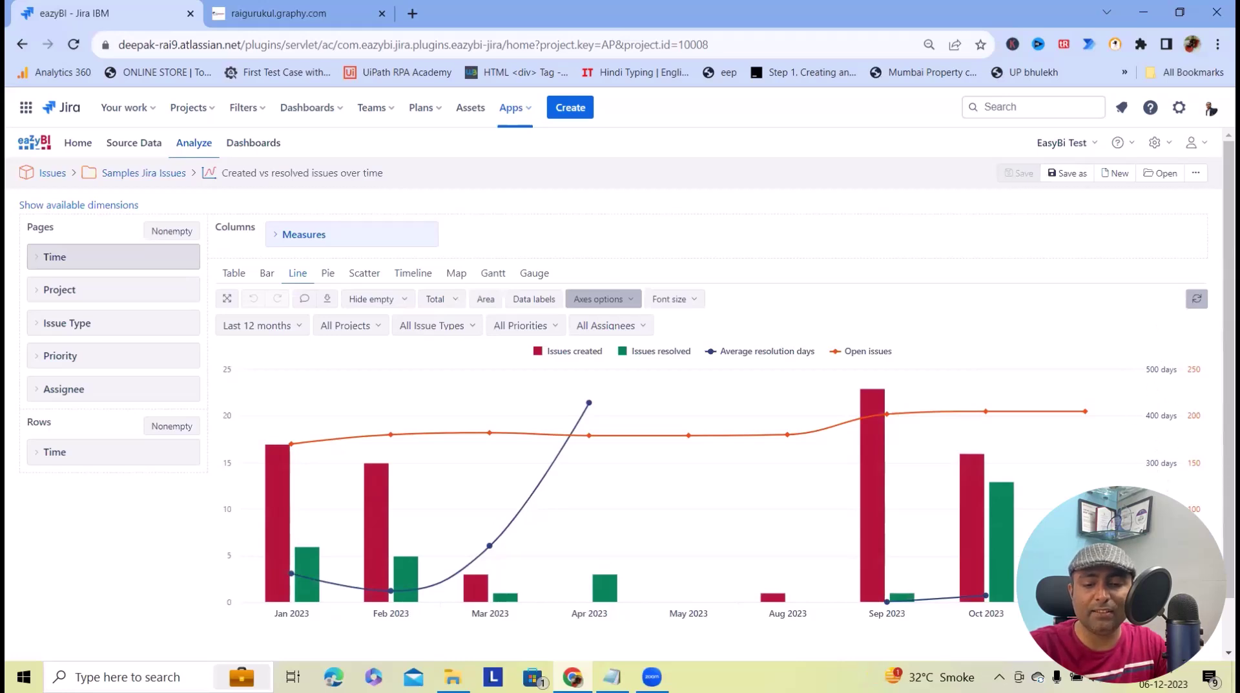
{"action": "scroll", "coordinate": [620, 387], "scroll_direction": "down", "scroll_amount": 1}
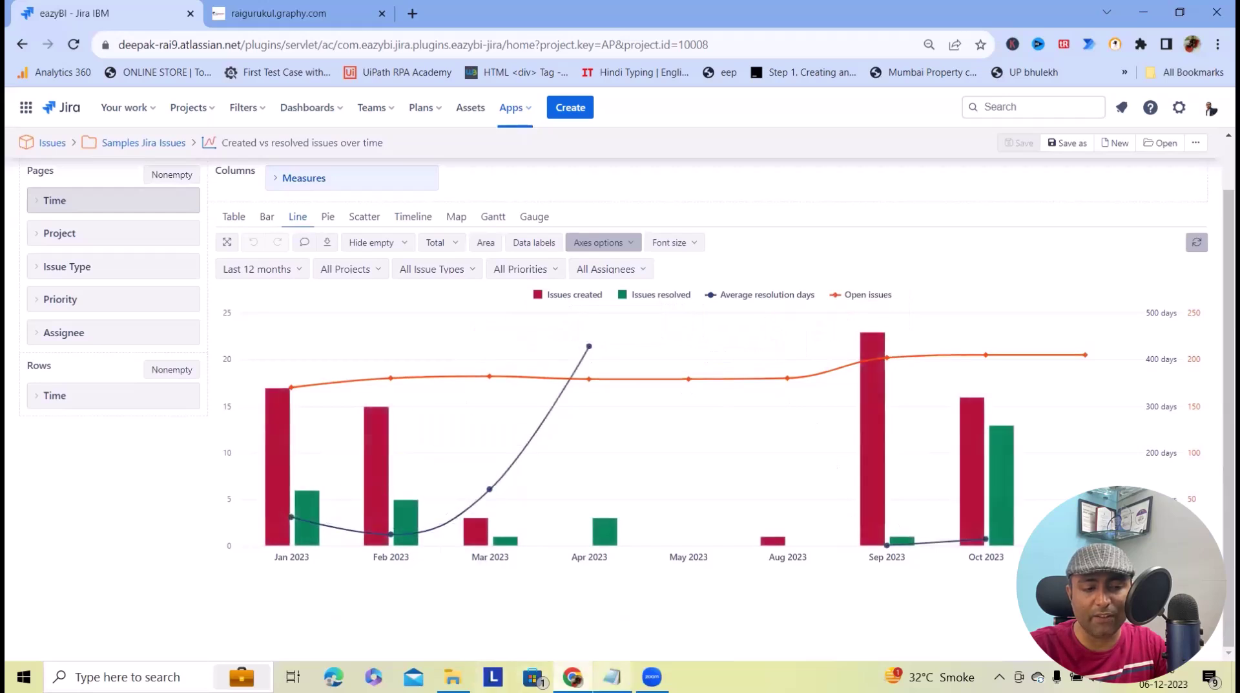
{"action": "scroll", "coordinate": [482, 445], "scroll_direction": "up", "scroll_amount": 1}
Step: Filter the report by single projects in turn: Abhaya_Project, Adama_Demo, Abhaya_Project again and Ashwini_Project
{"action": "left_click", "coordinate": [349, 325]}
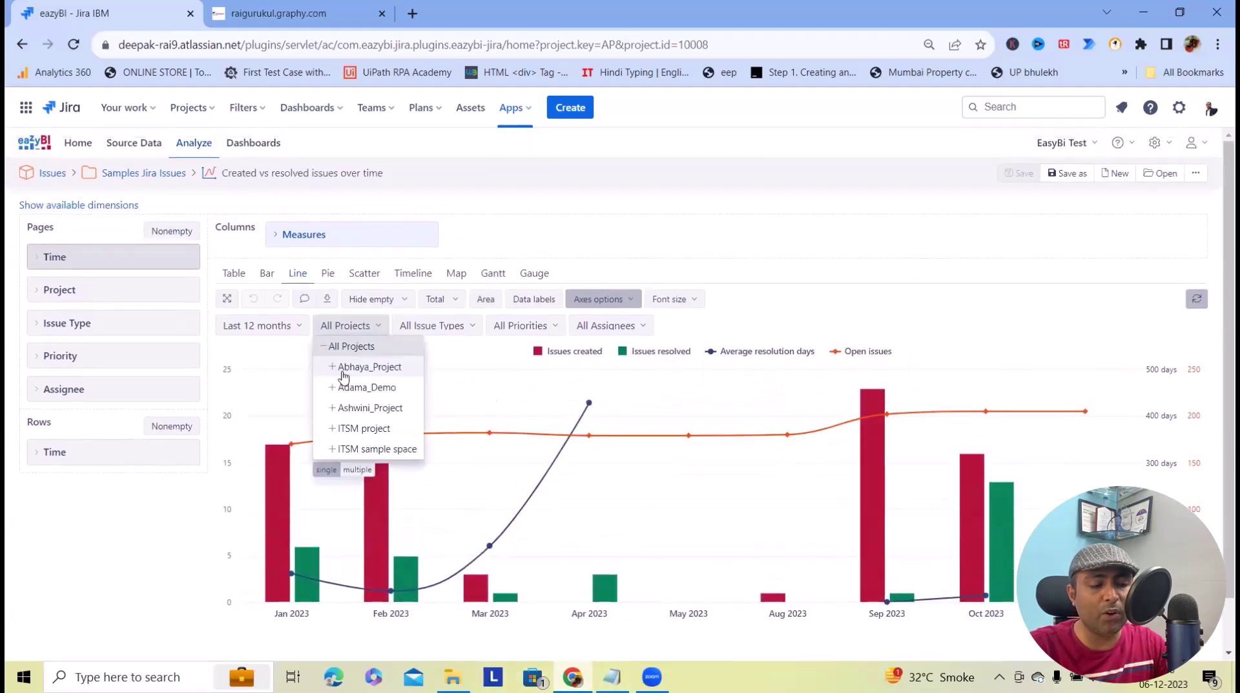
{"action": "left_click", "coordinate": [361, 367]}
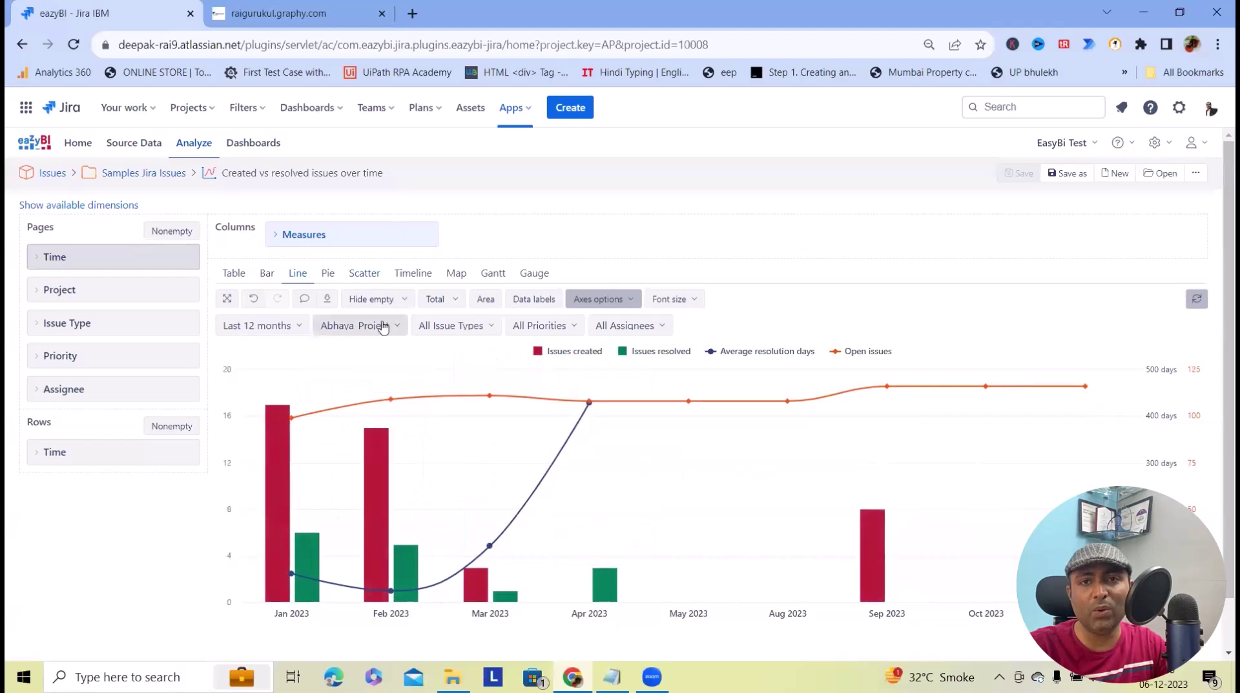
{"action": "left_click", "coordinate": [358, 325]}
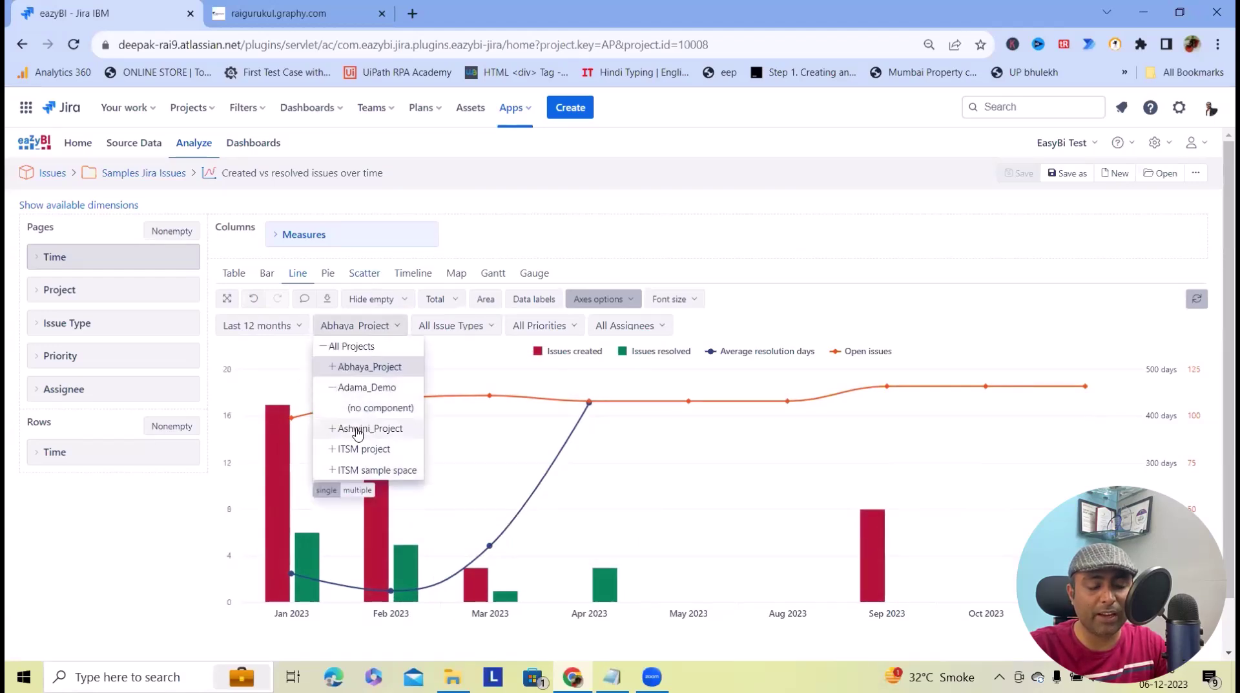
{"action": "left_click", "coordinate": [361, 387]}
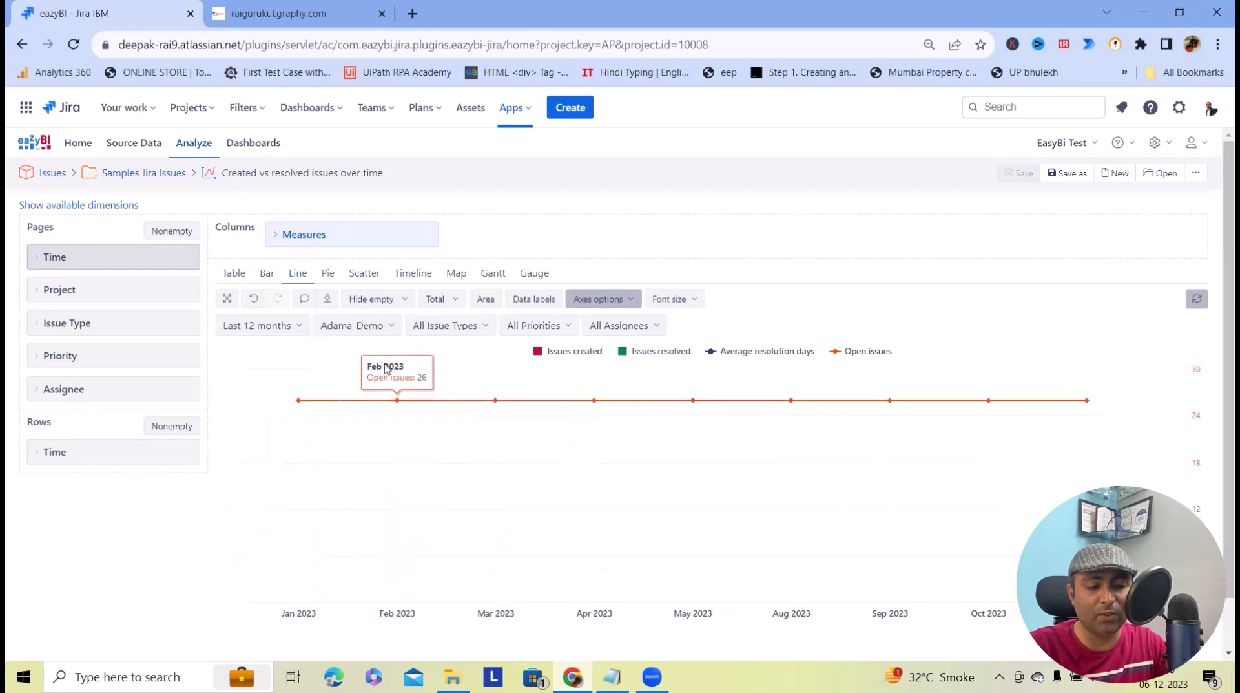
{"action": "left_click", "coordinate": [389, 327]}
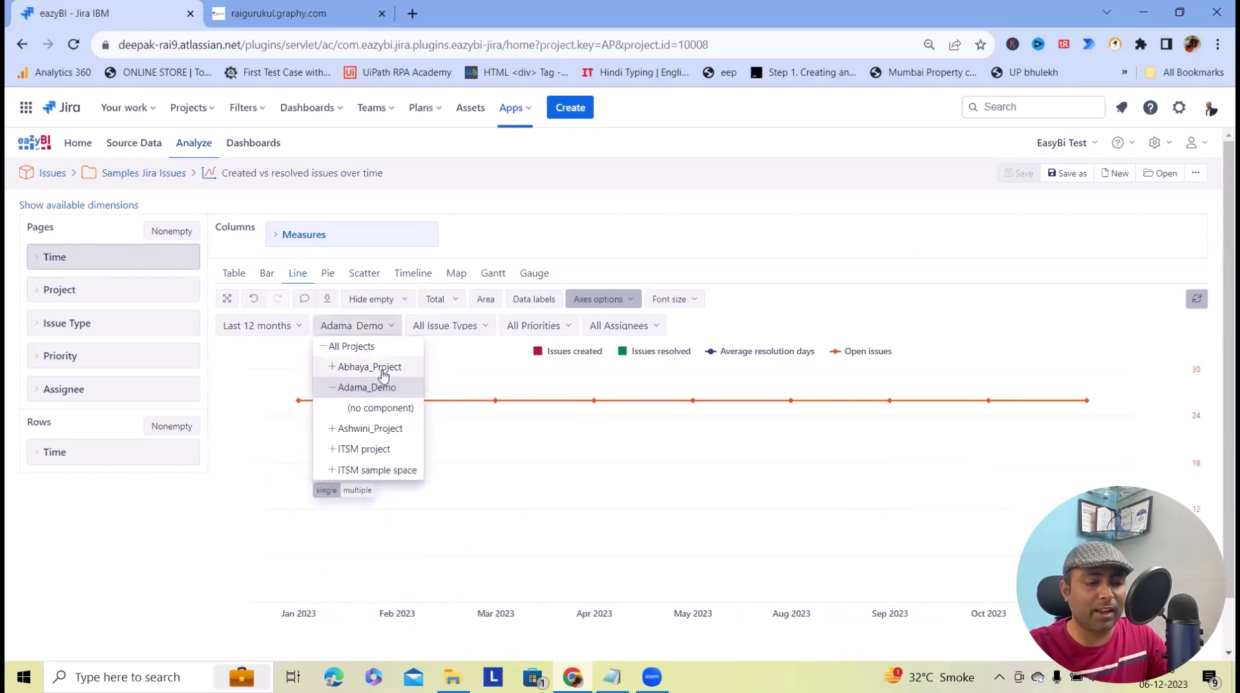
{"action": "left_click", "coordinate": [384, 371]}
{"action": "left_click", "coordinate": [373, 326]}
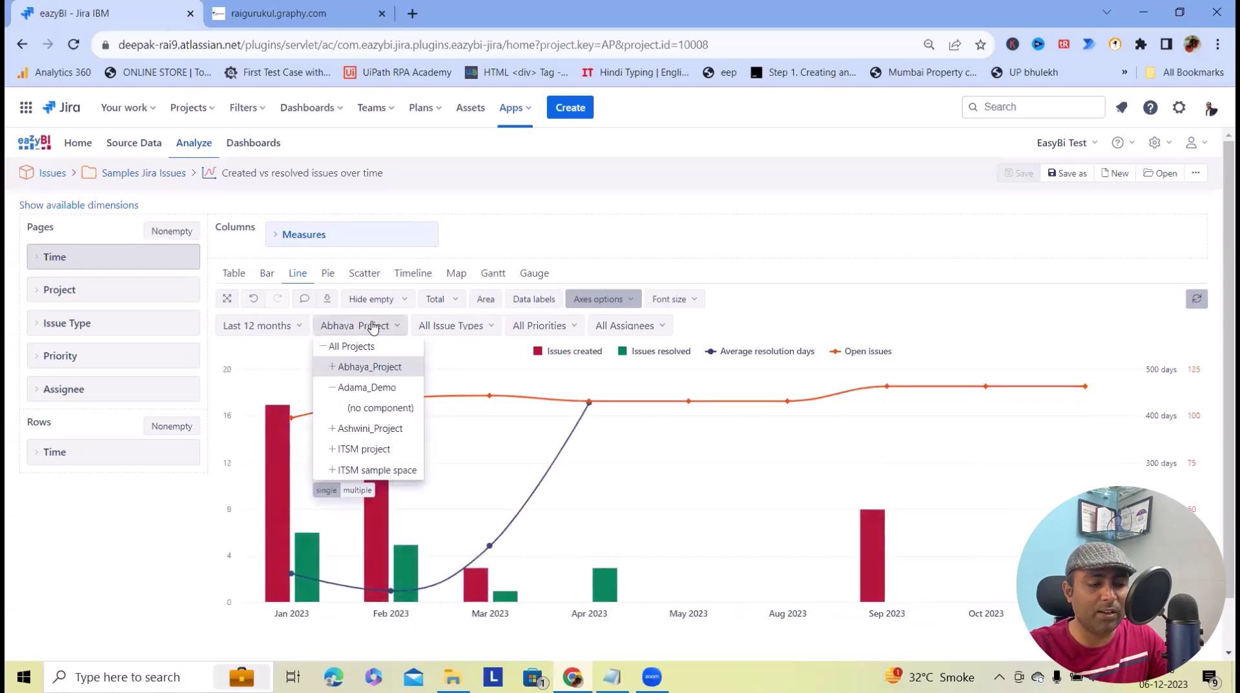
{"action": "left_click", "coordinate": [377, 429]}
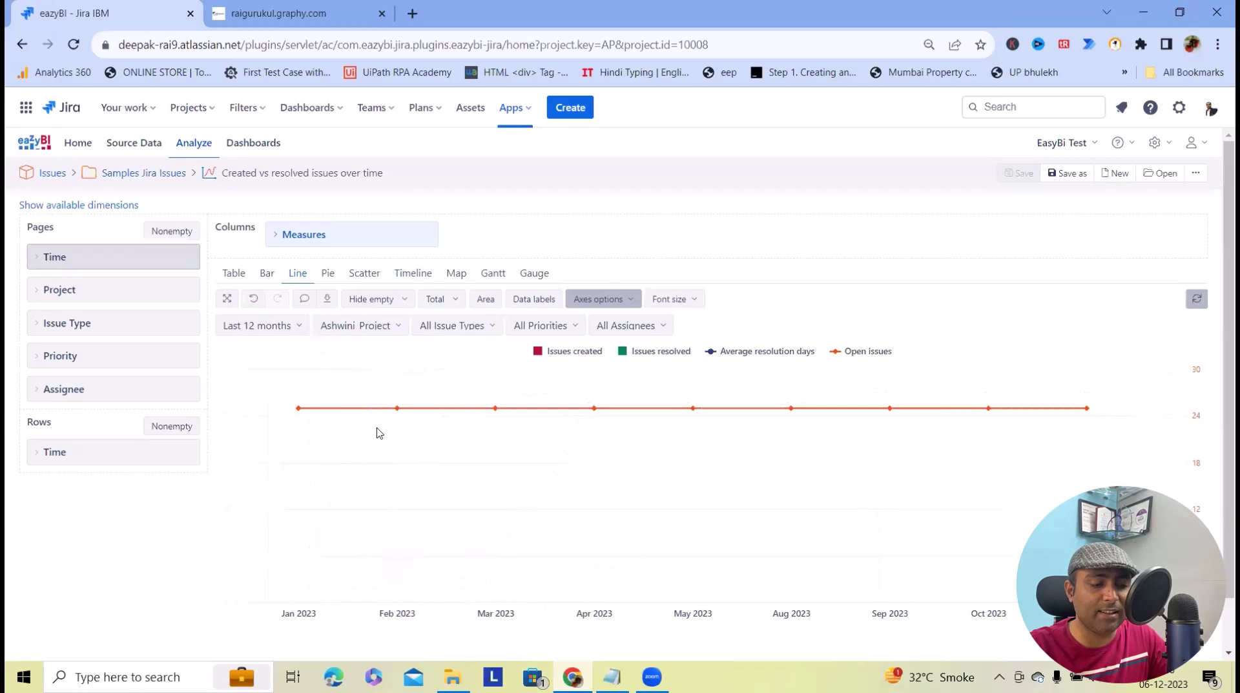
Step: Switch the project filter to multiple selection and filter by Abhaya_Project, Ashwini_Project and ITSM project together
{"action": "left_click", "coordinate": [359, 326]}
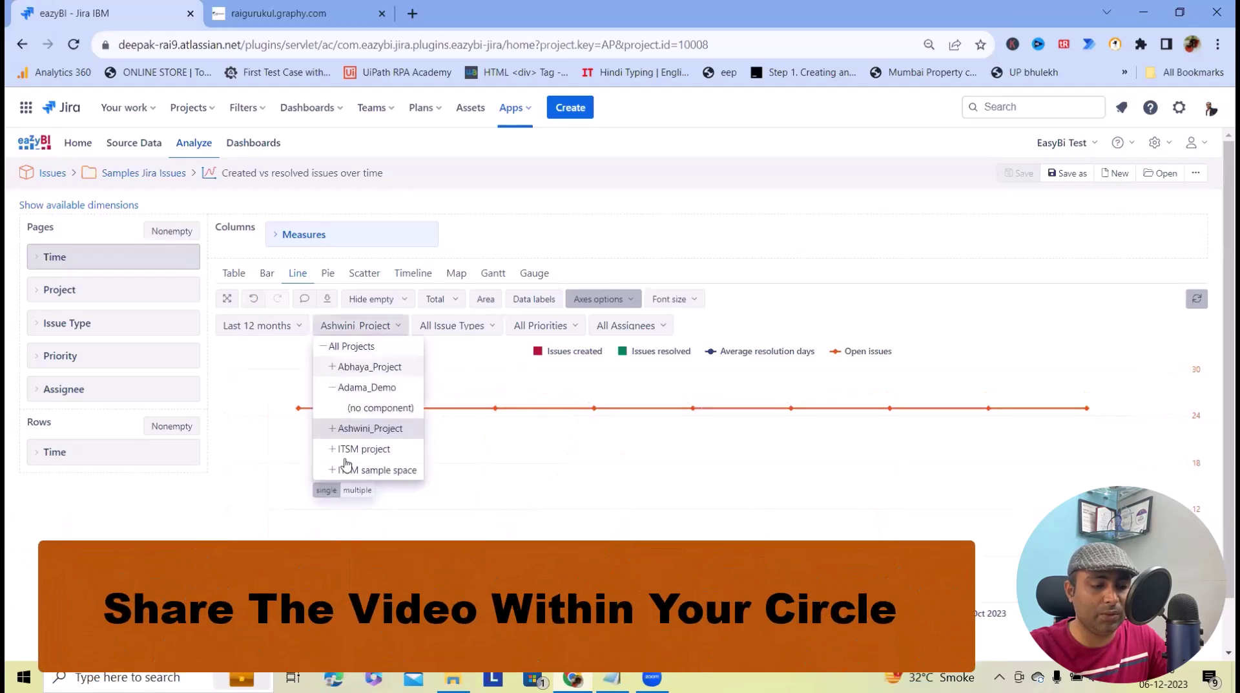
{"action": "left_click", "coordinate": [357, 490]}
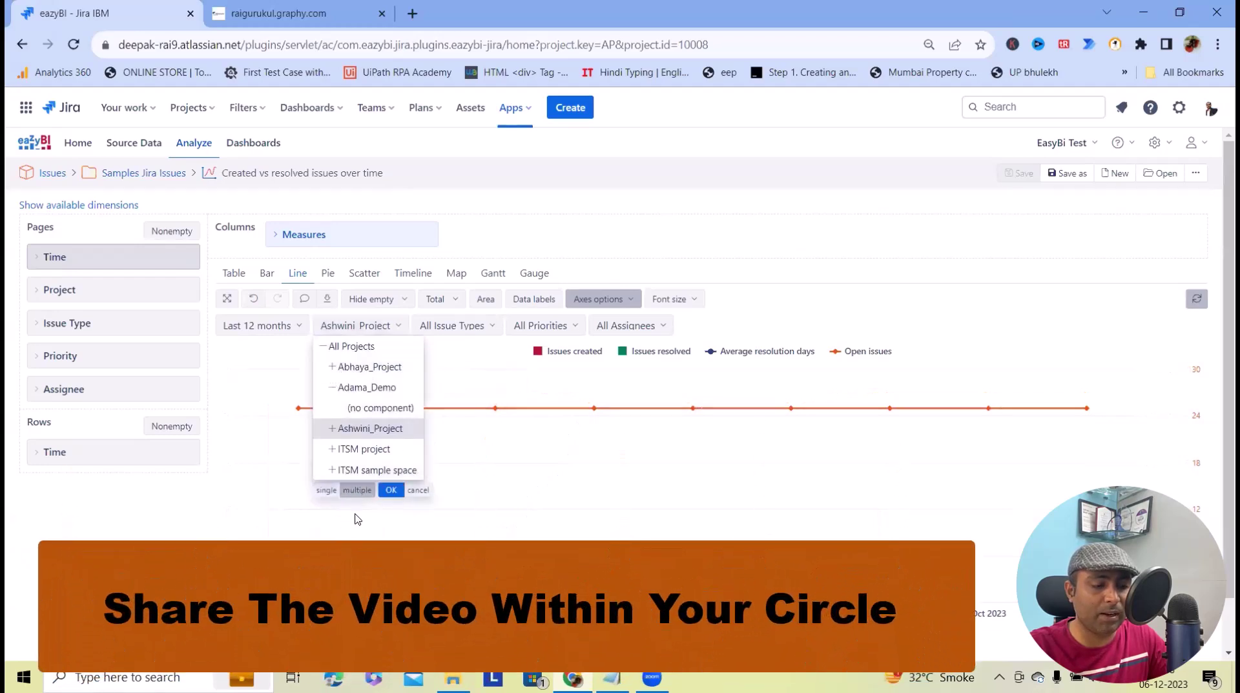
{"action": "left_click", "coordinate": [392, 491]}
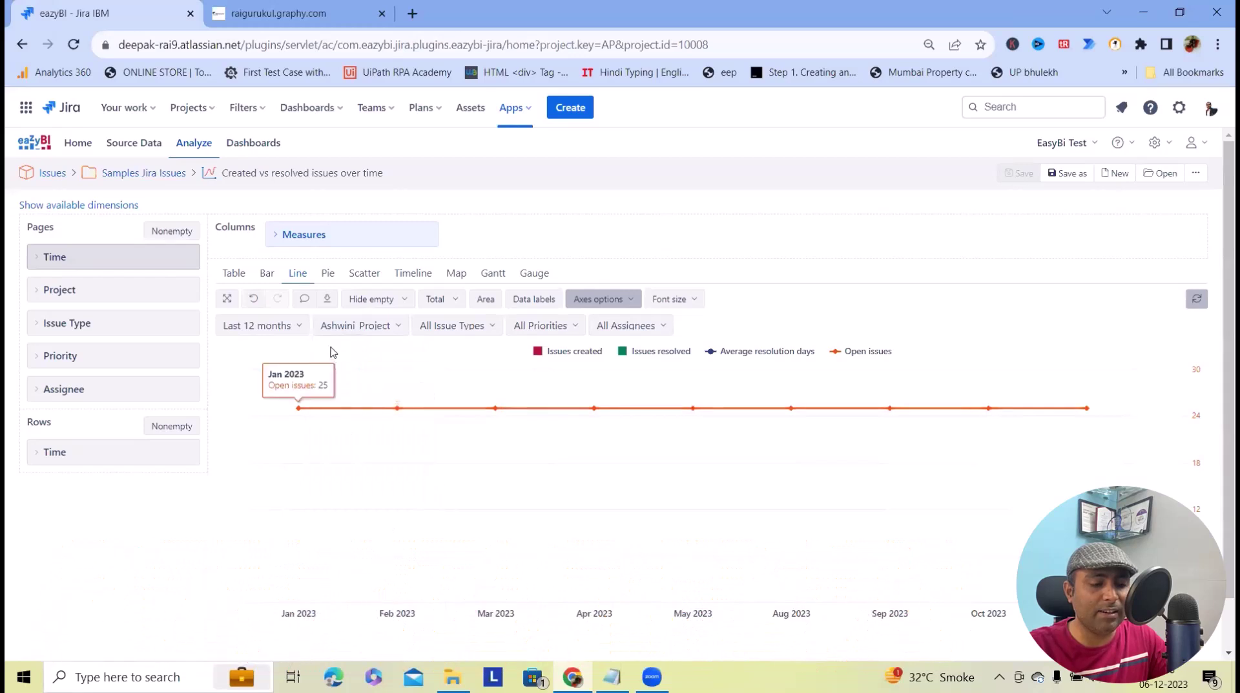
{"action": "left_click", "coordinate": [352, 326]}
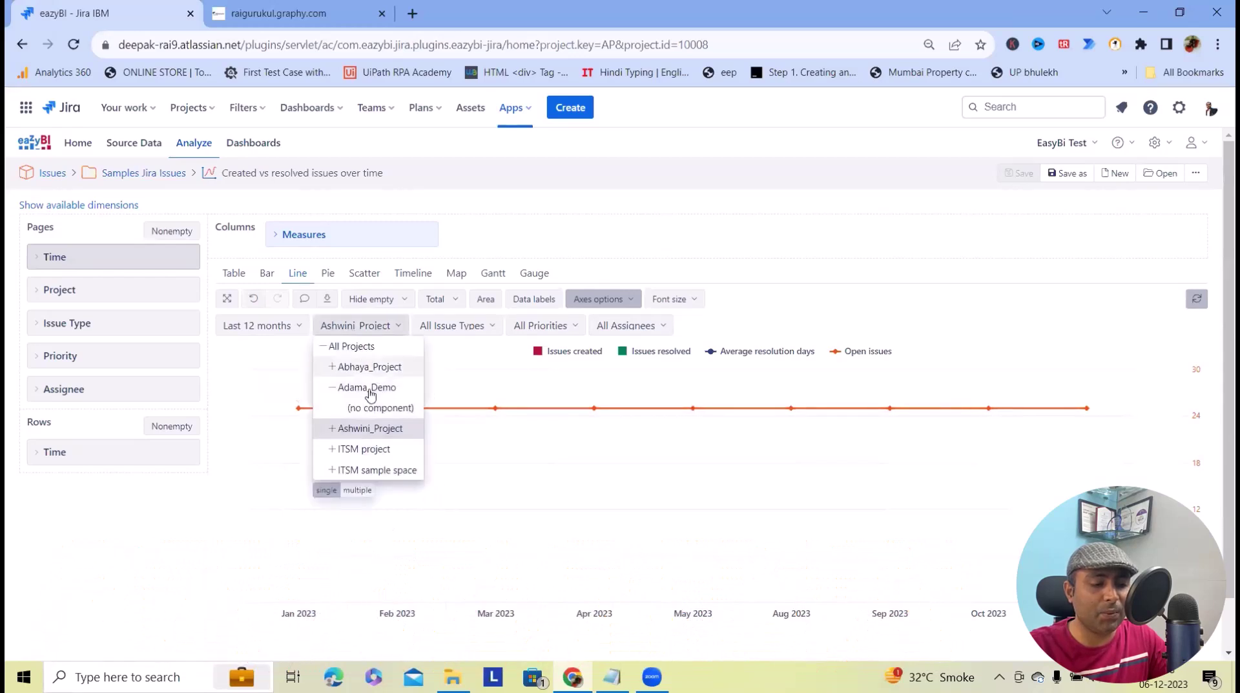
{"action": "left_click", "coordinate": [358, 489]}
{"action": "left_click", "coordinate": [371, 367]}
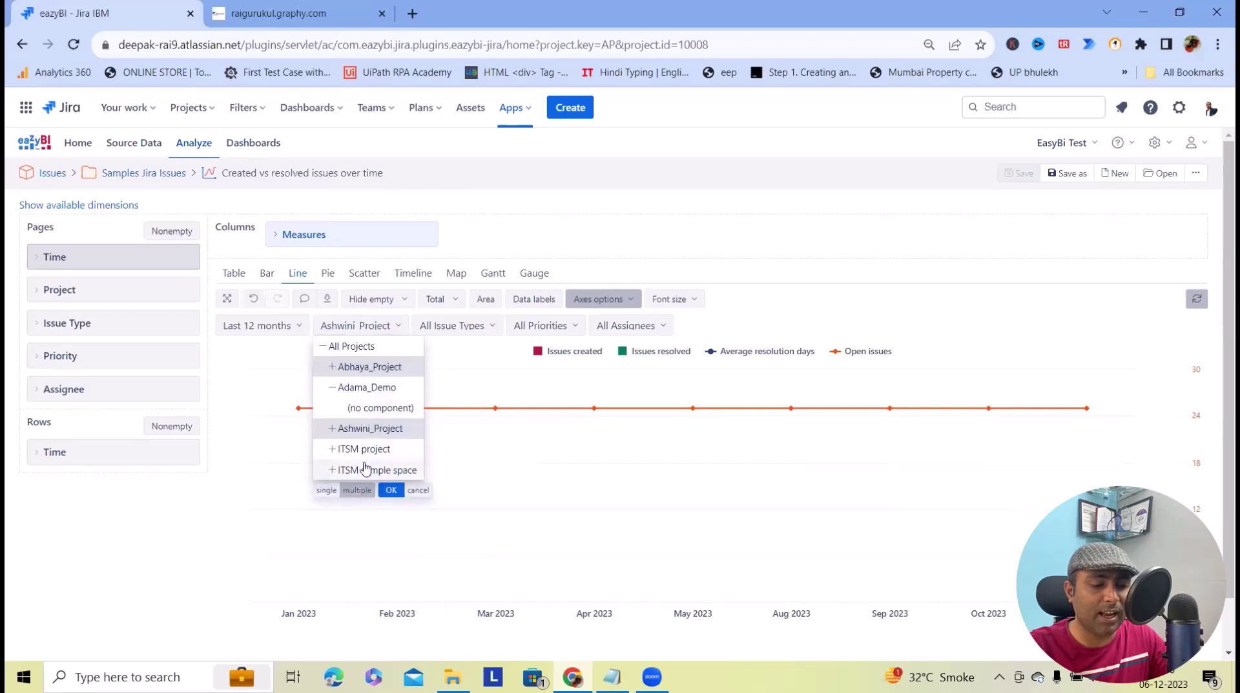
{"action": "left_click", "coordinate": [365, 449]}
{"action": "left_click", "coordinate": [395, 491]}
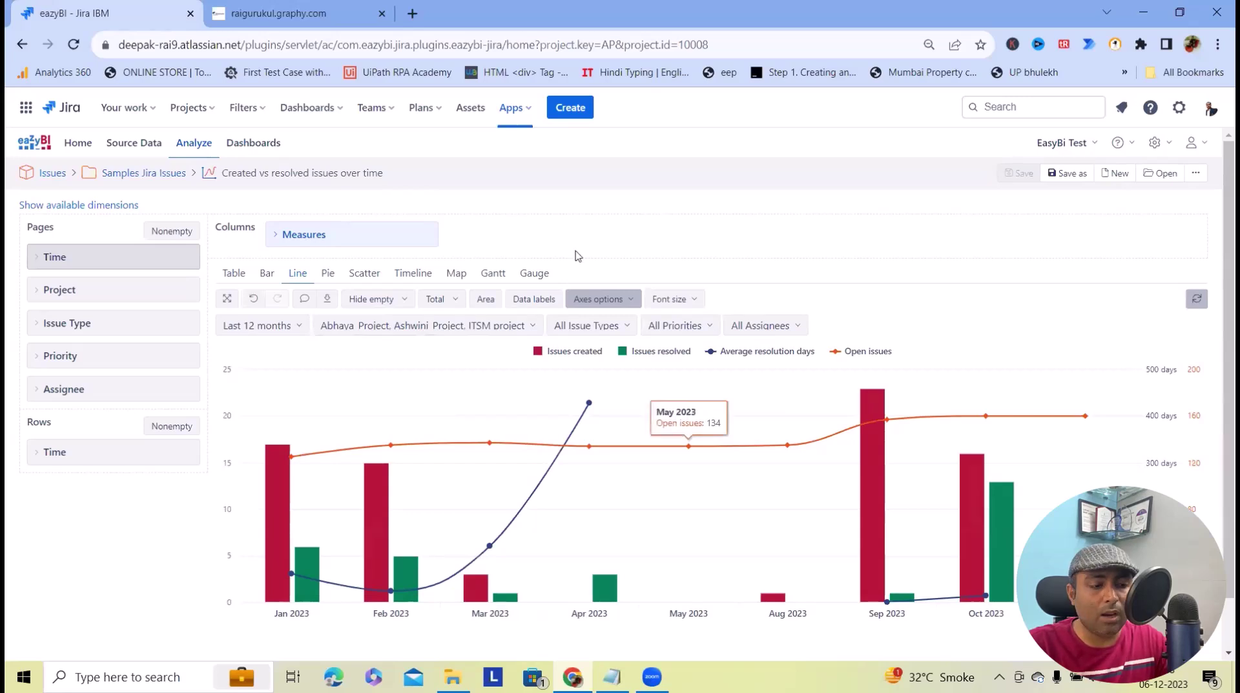
Step: Set the project filter back to All Projects and the time filter to All Times, and refresh the report
{"action": "left_click", "coordinate": [511, 325]}
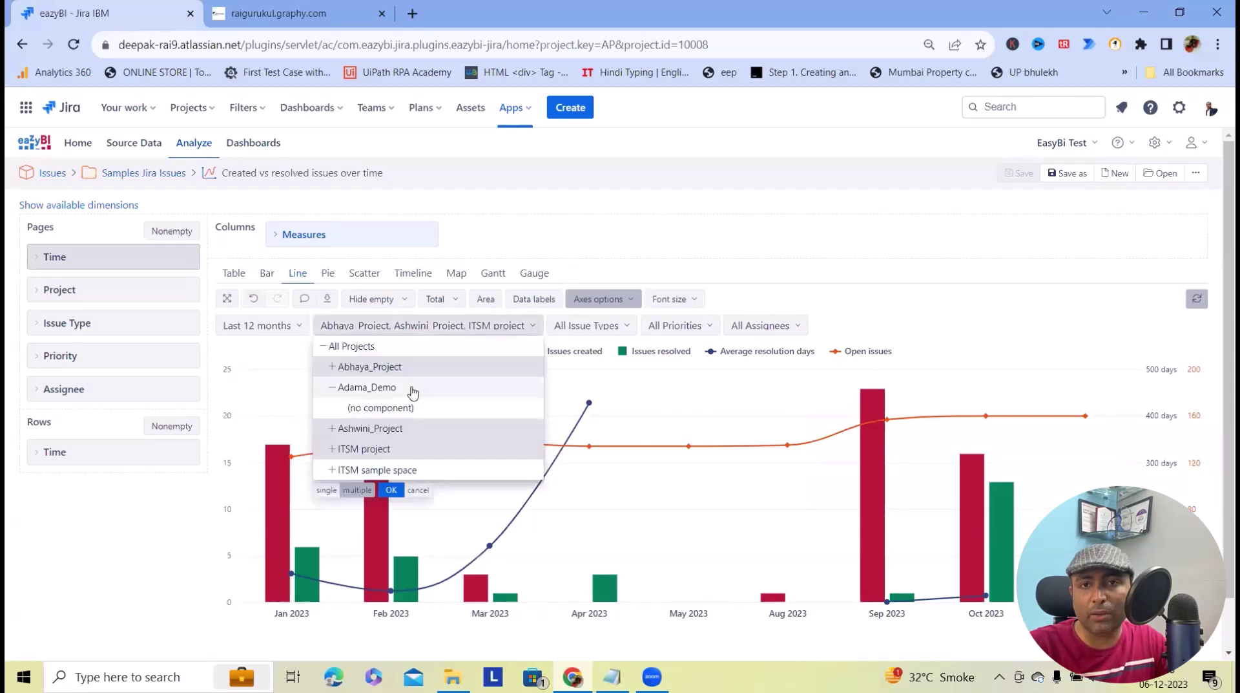
{"action": "left_click", "coordinate": [335, 349]}
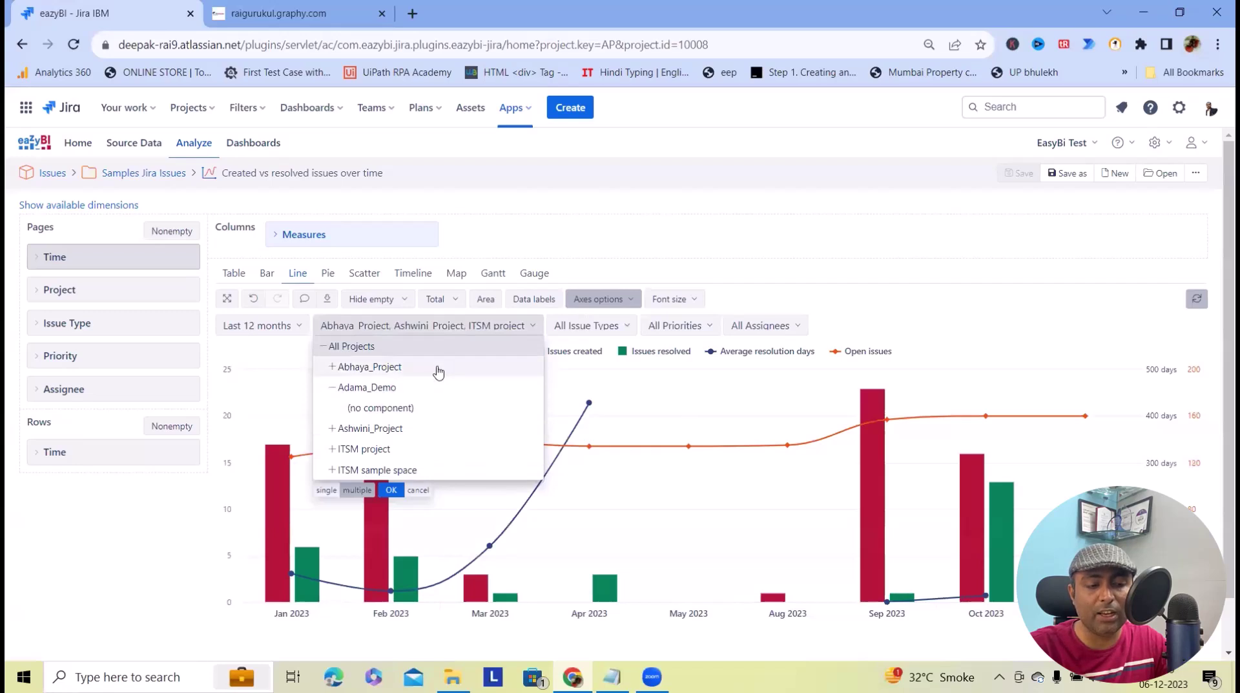
{"action": "left_click", "coordinate": [390, 489]}
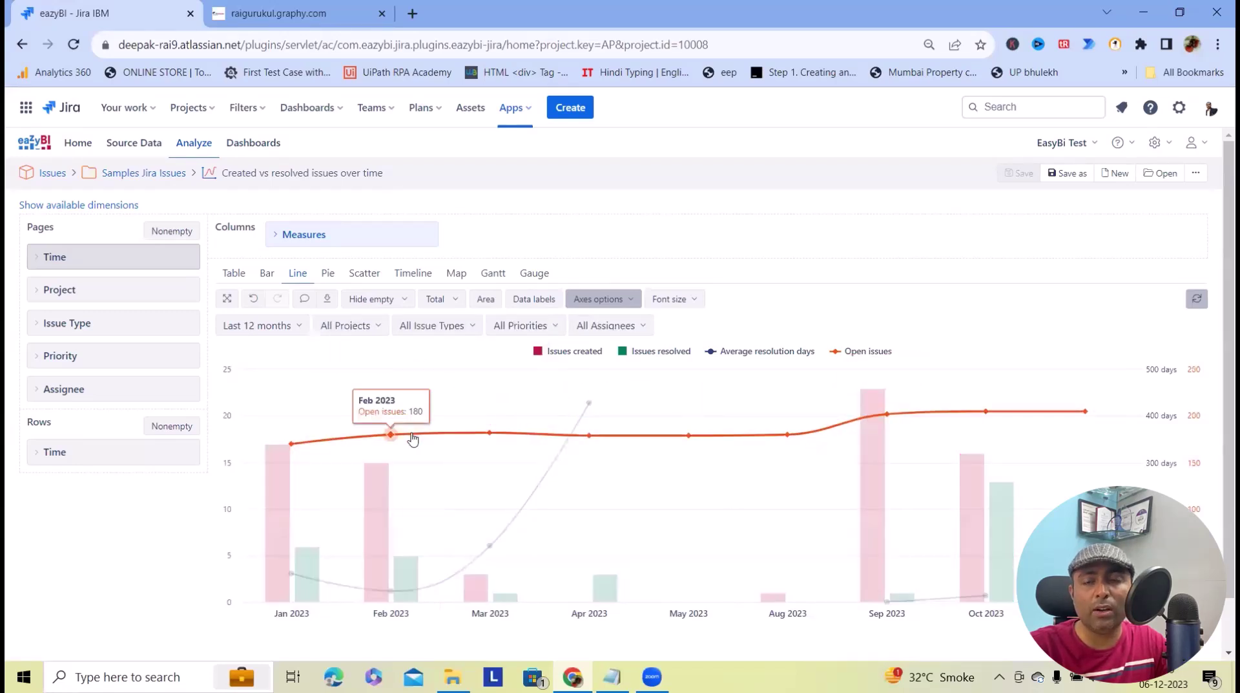
{"action": "left_click", "coordinate": [258, 325]}
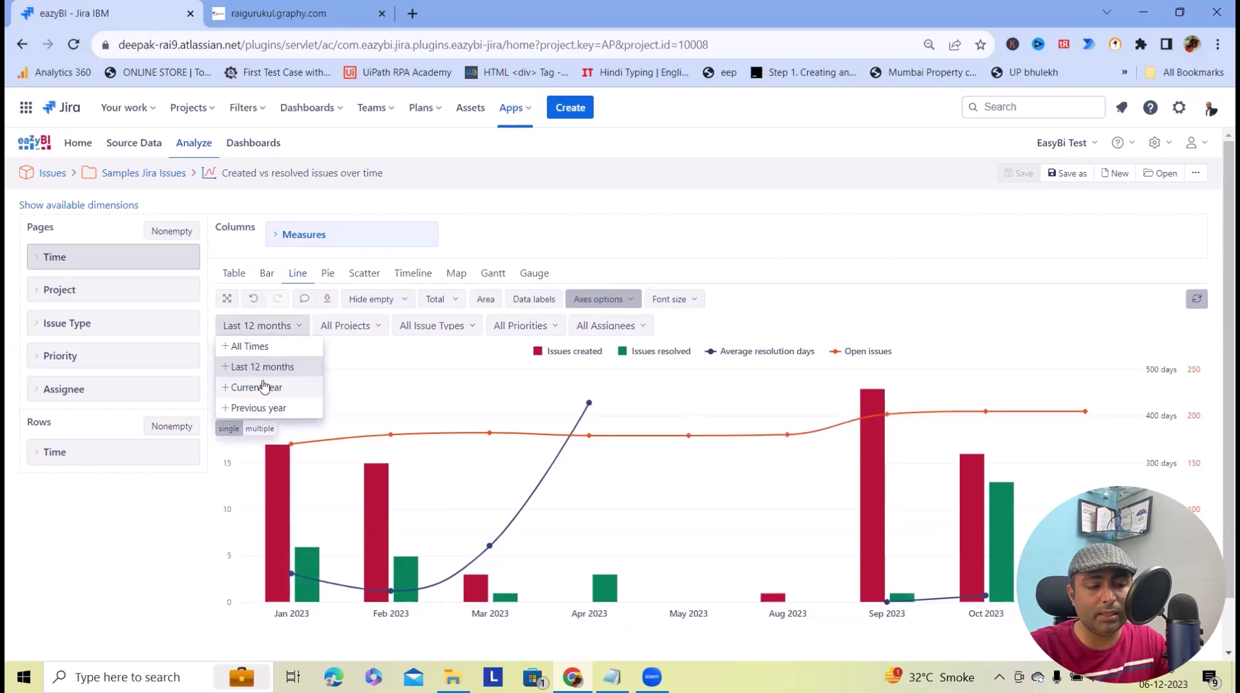
{"action": "left_click", "coordinate": [265, 347]}
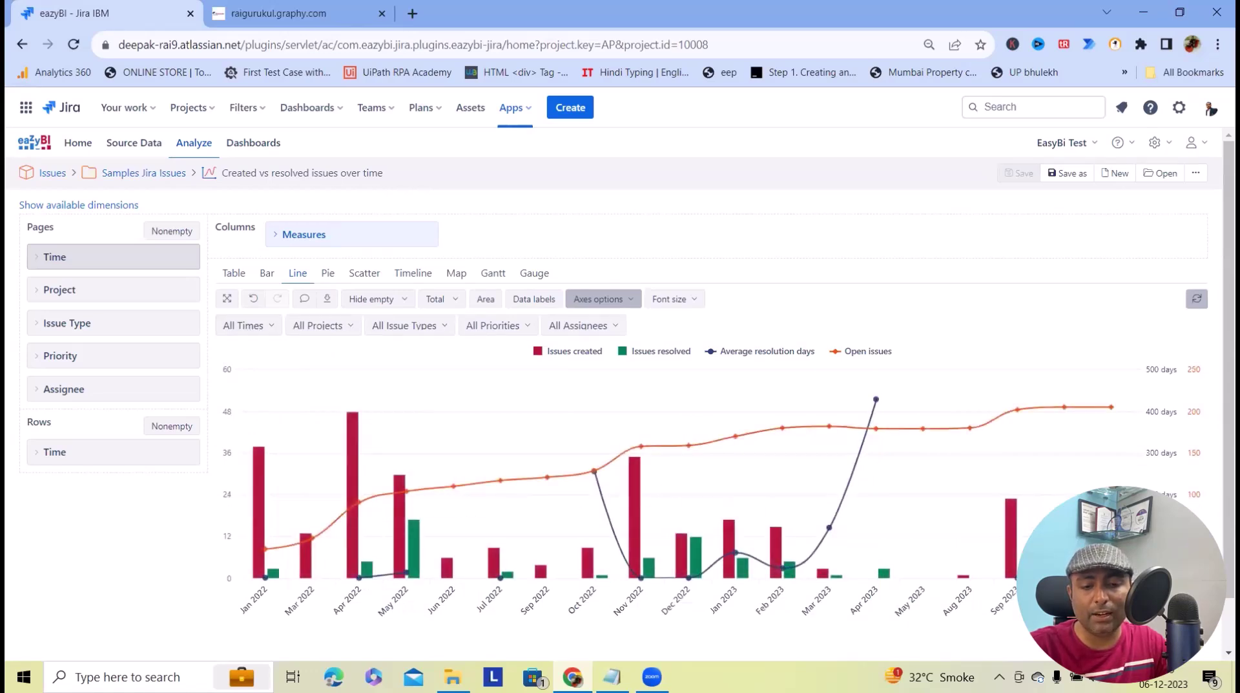
{"action": "left_click", "coordinate": [1197, 299]}
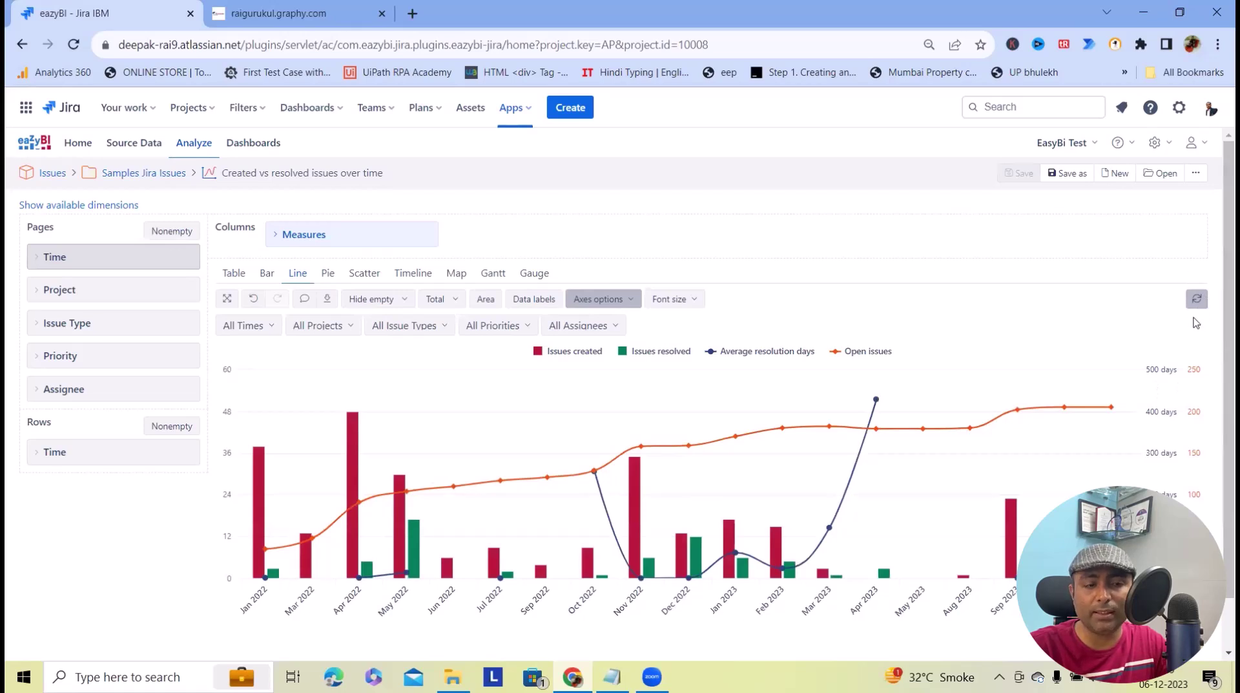
Step: Look through the values offered by the issue type filter without choosing one
{"action": "left_click", "coordinate": [404, 325]}
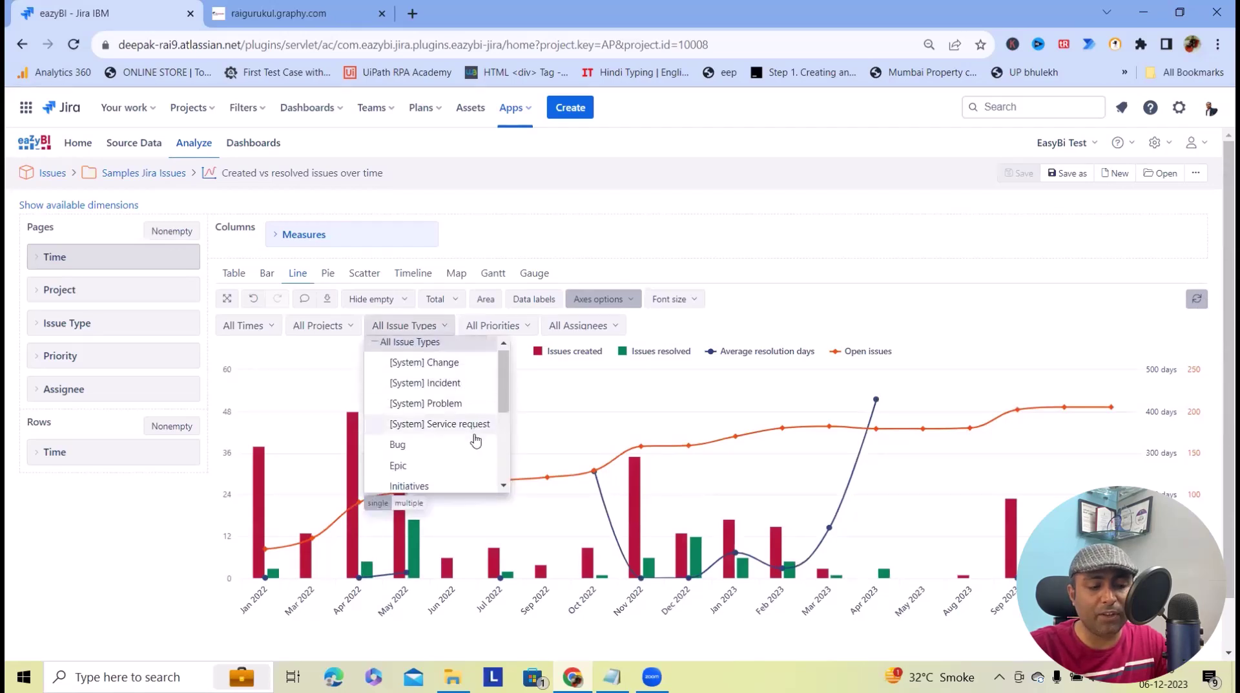
{"action": "scroll", "coordinate": [473, 444], "scroll_direction": "down", "scroll_amount": 5}
{"action": "scroll", "coordinate": [473, 444], "scroll_direction": "up", "scroll_amount": 5}
{"action": "scroll", "coordinate": [471, 446], "scroll_direction": "down", "scroll_amount": 5}
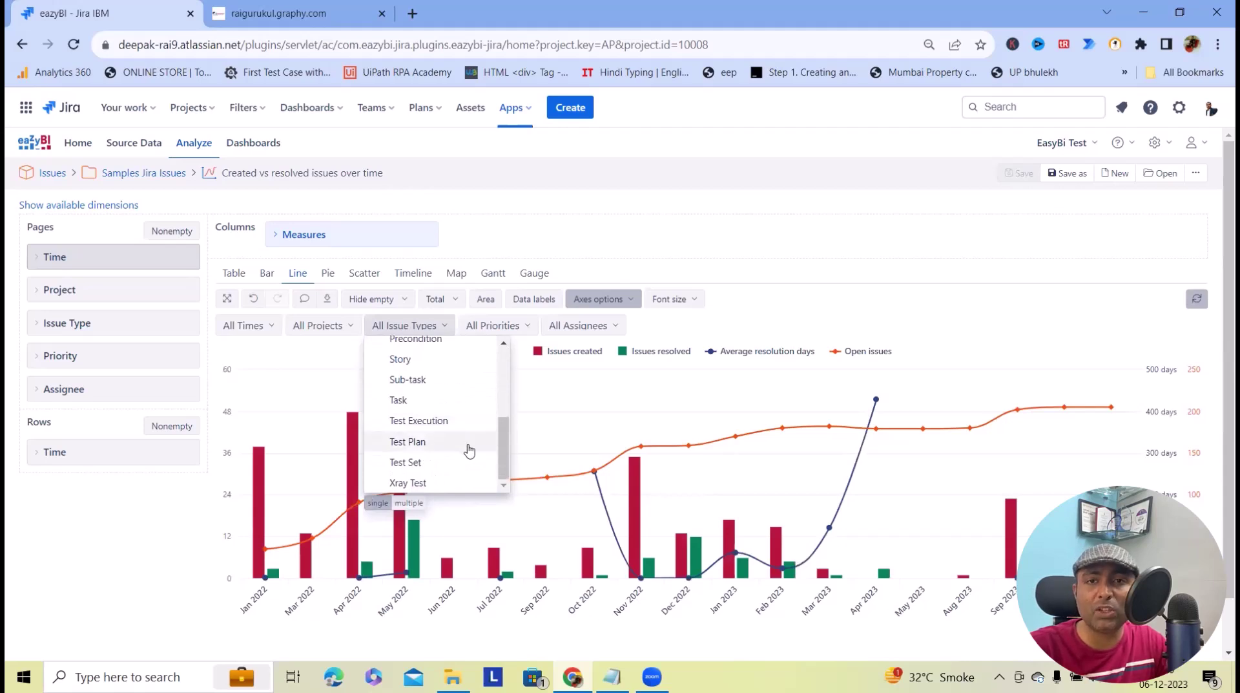
{"action": "scroll", "coordinate": [465, 450], "scroll_direction": "up", "scroll_amount": 5}
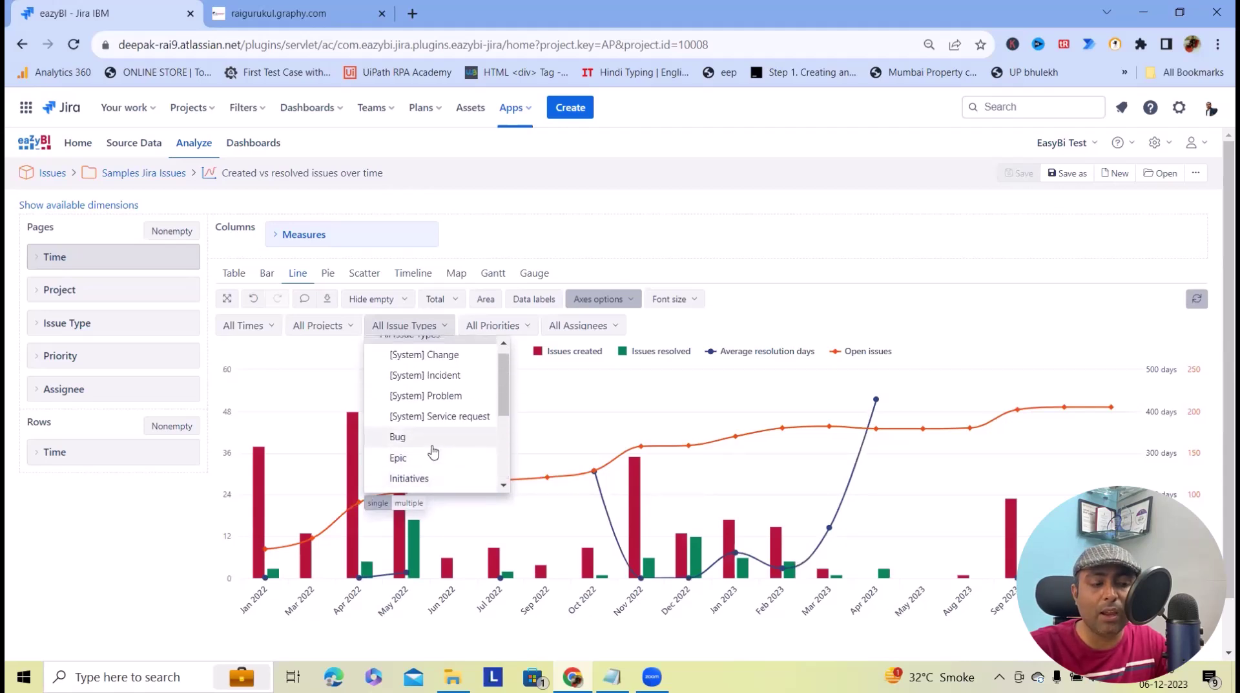
{"action": "scroll", "coordinate": [424, 467], "scroll_direction": "down", "scroll_amount": 5}
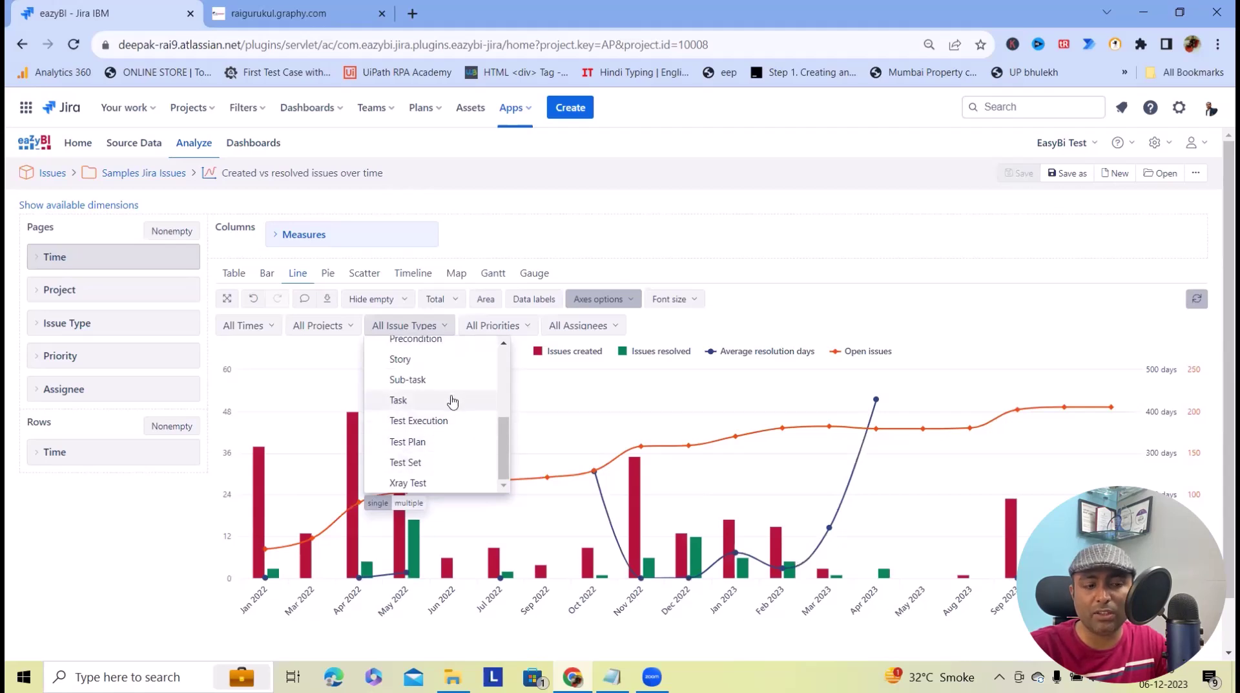
{"action": "mouse_move", "coordinate": [791, 573]}
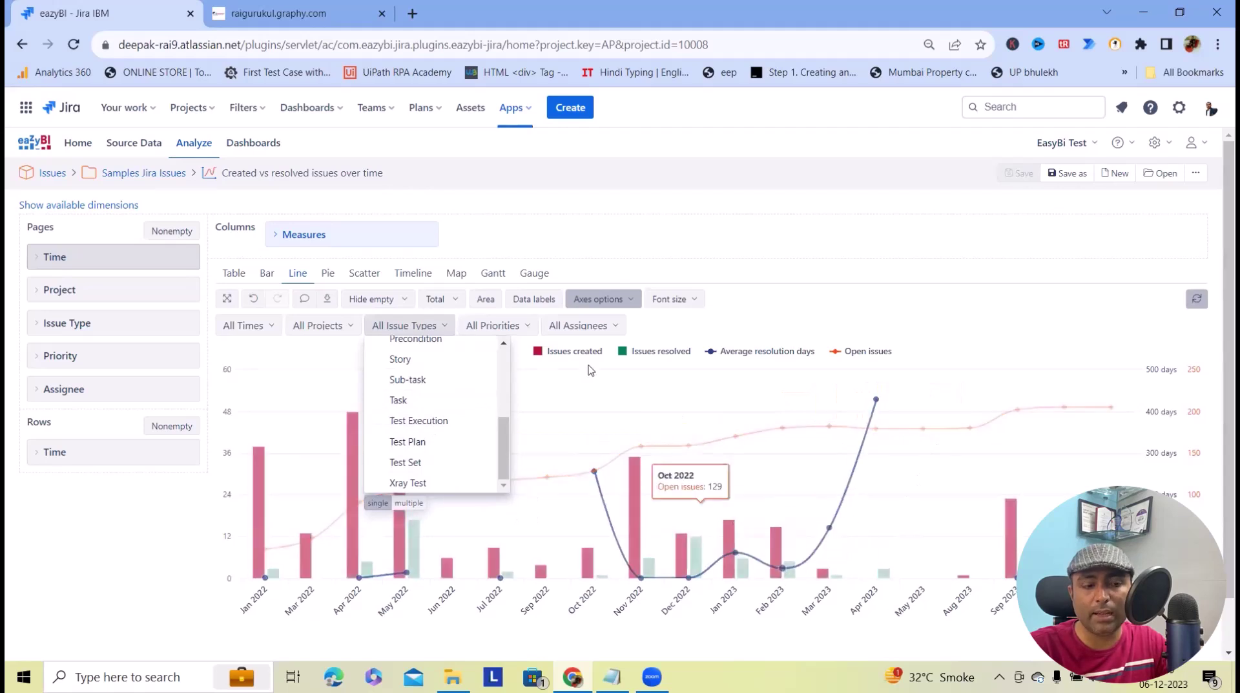
Step: Filter the report to the Highest priority and check the assignee filter options without choosing one
{"action": "left_click", "coordinate": [496, 325]}
{"action": "left_click", "coordinate": [491, 369]}
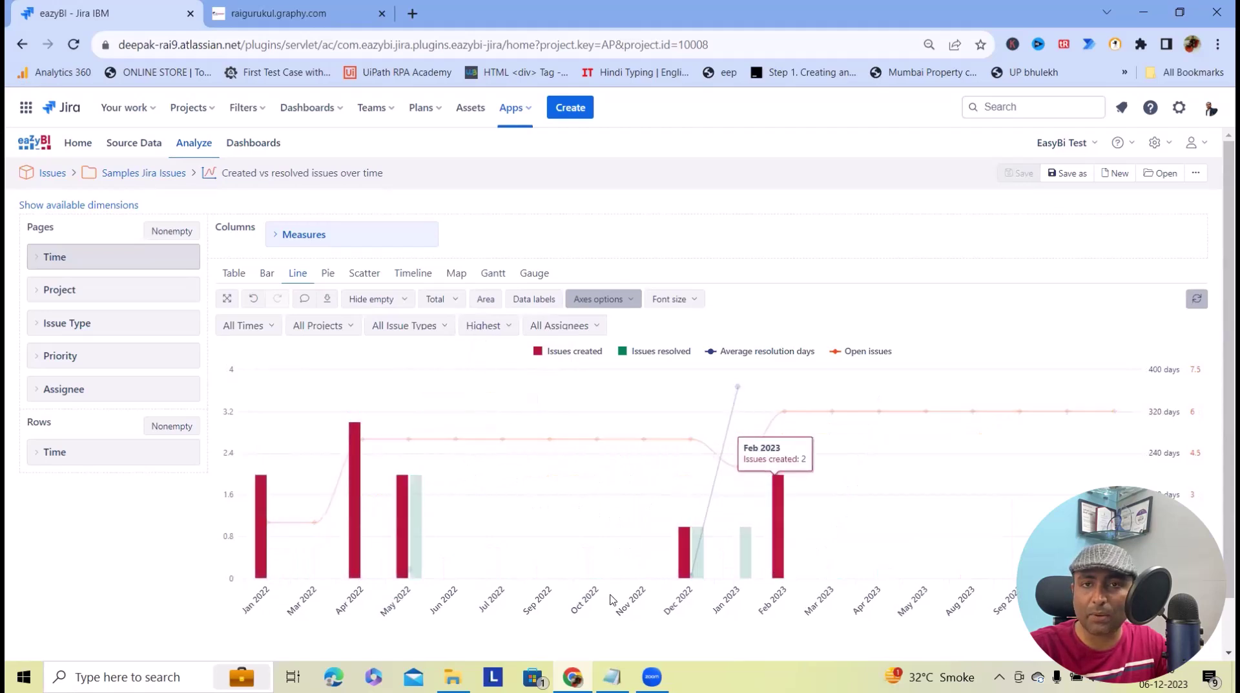
{"action": "mouse_move", "coordinate": [695, 573]}
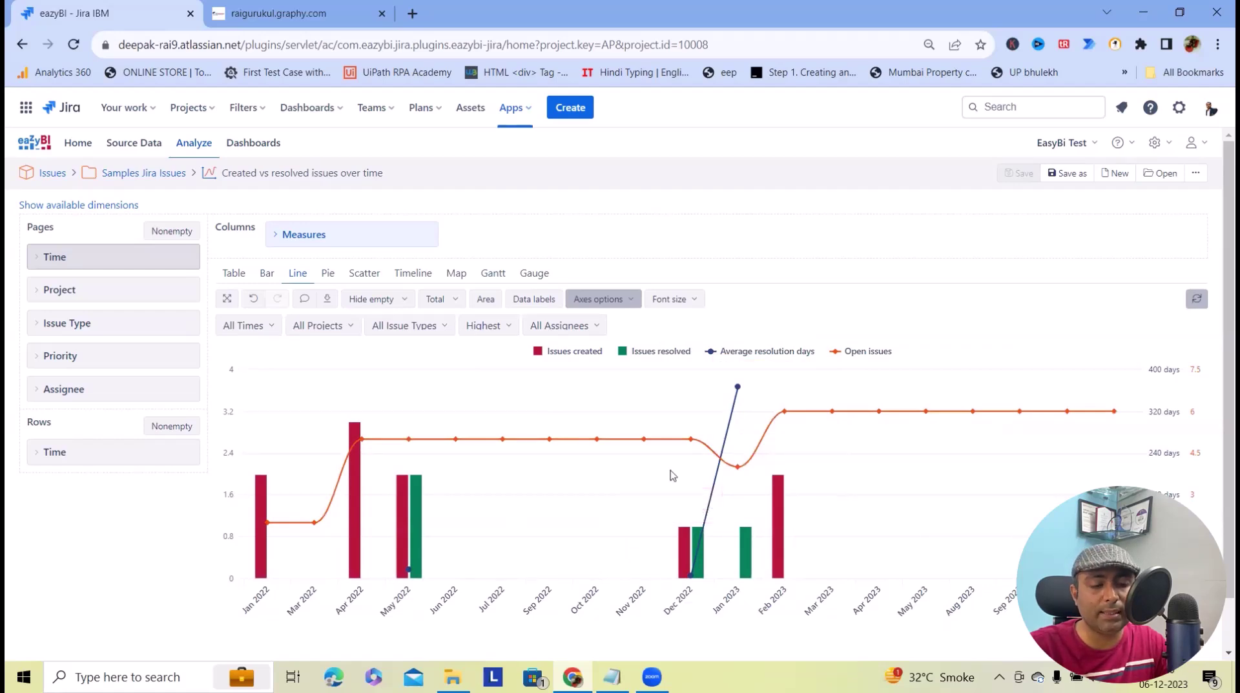
{"action": "left_click", "coordinate": [563, 325]}
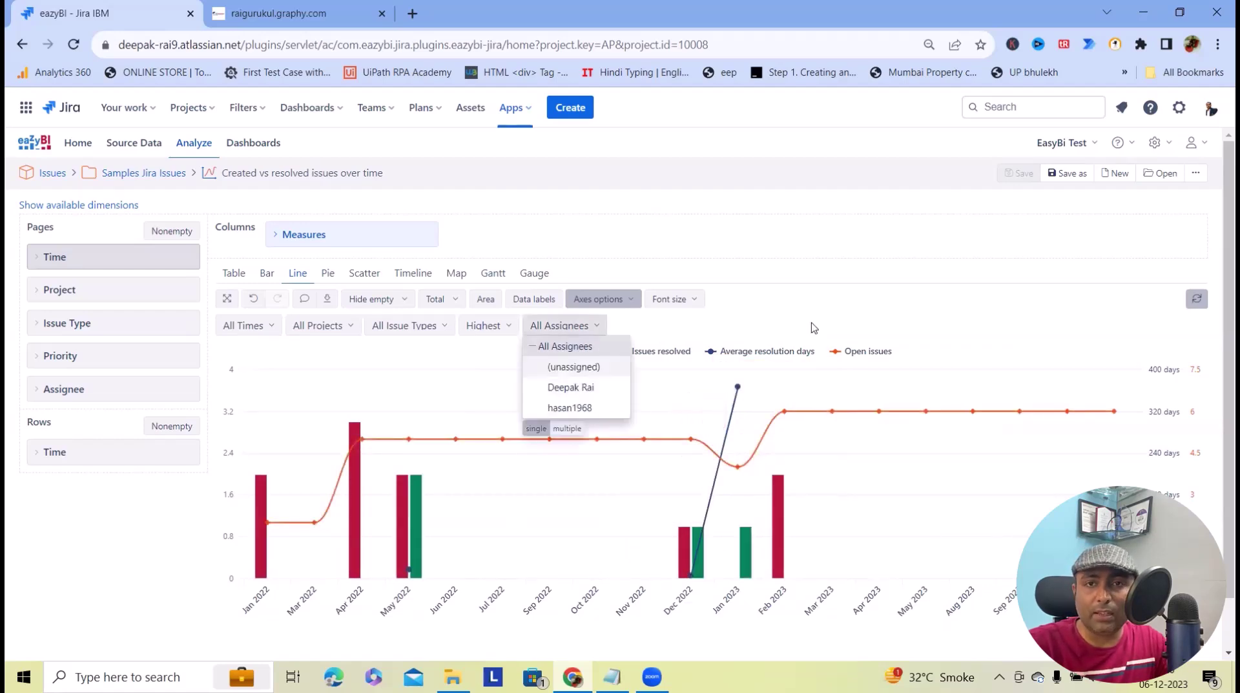
{"action": "left_click", "coordinate": [924, 286]}
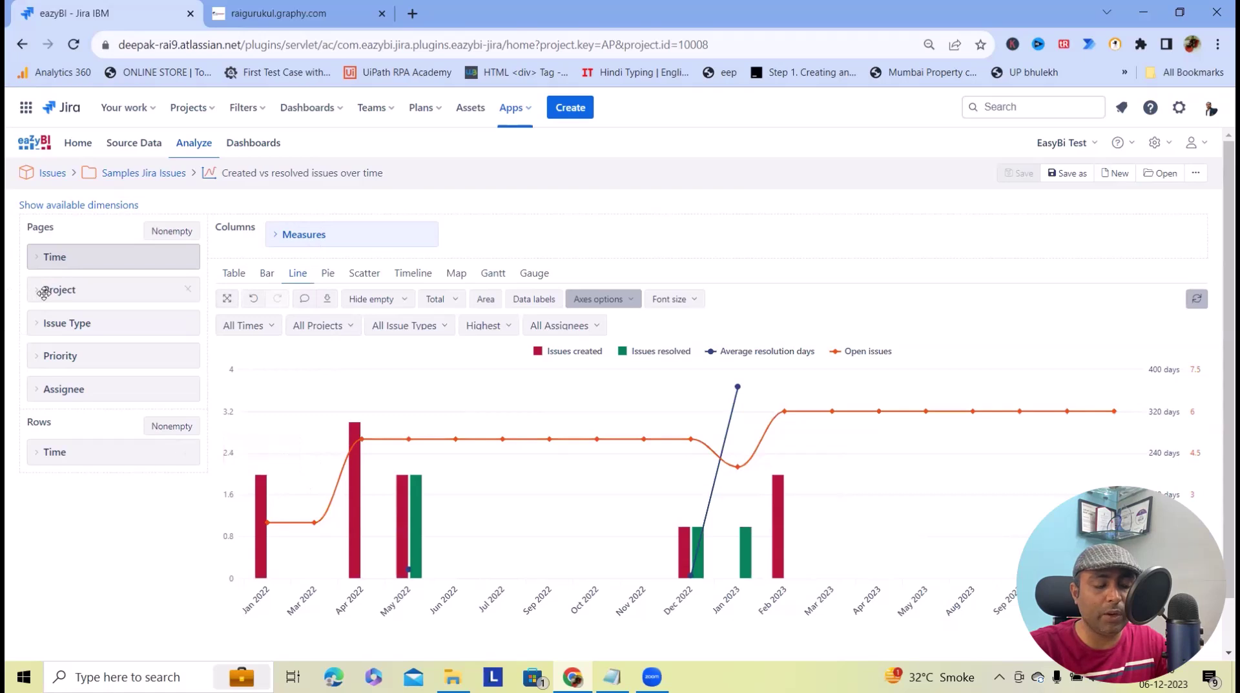
Step: Expand the Project dimension's member options and view the report's additional actions such as embedding
{"action": "left_click", "coordinate": [122, 289]}
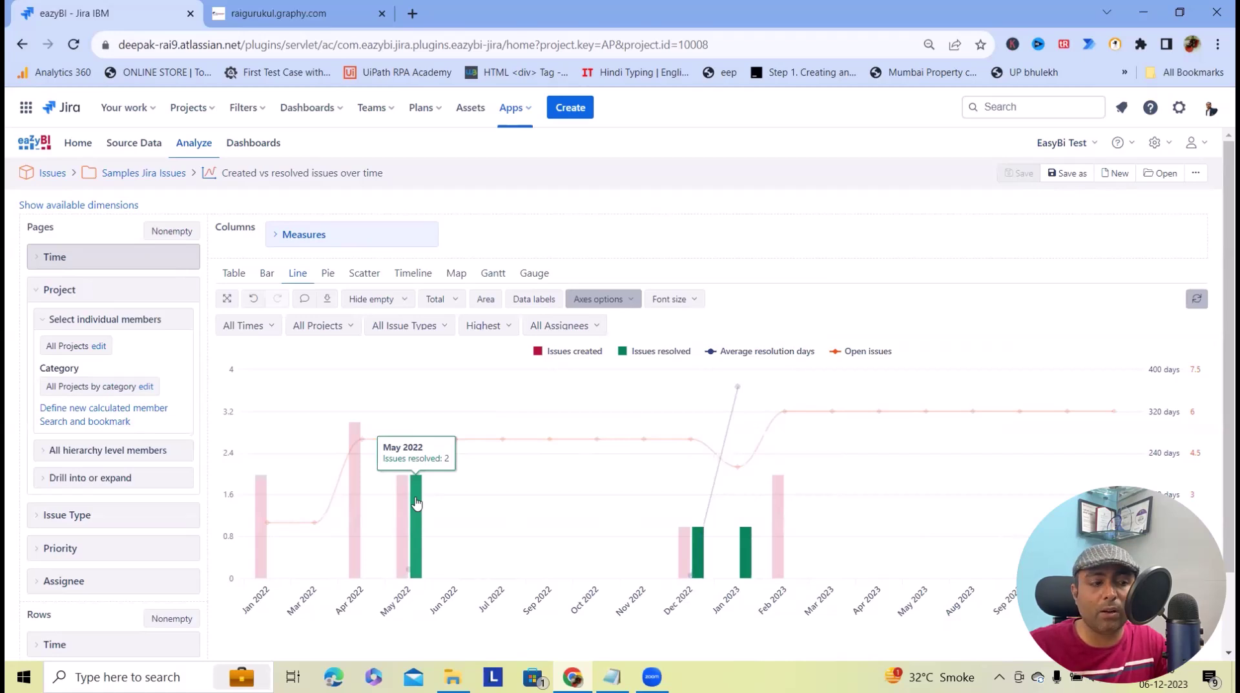
{"action": "left_click", "coordinate": [1196, 172]}
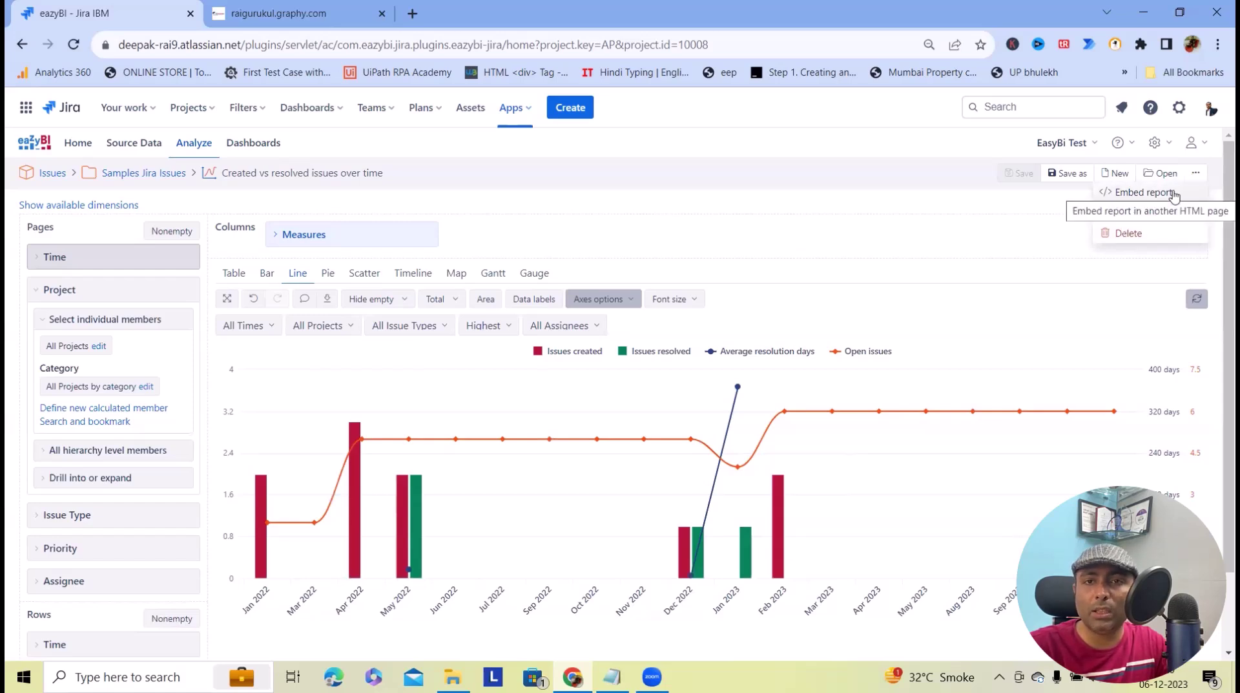
Step: Start a new dashboard, add "Average resolution time and trend (Lead time)_Axes change" from Samples Jira Issues, and expand the report
{"action": "left_click", "coordinate": [354, 227]}
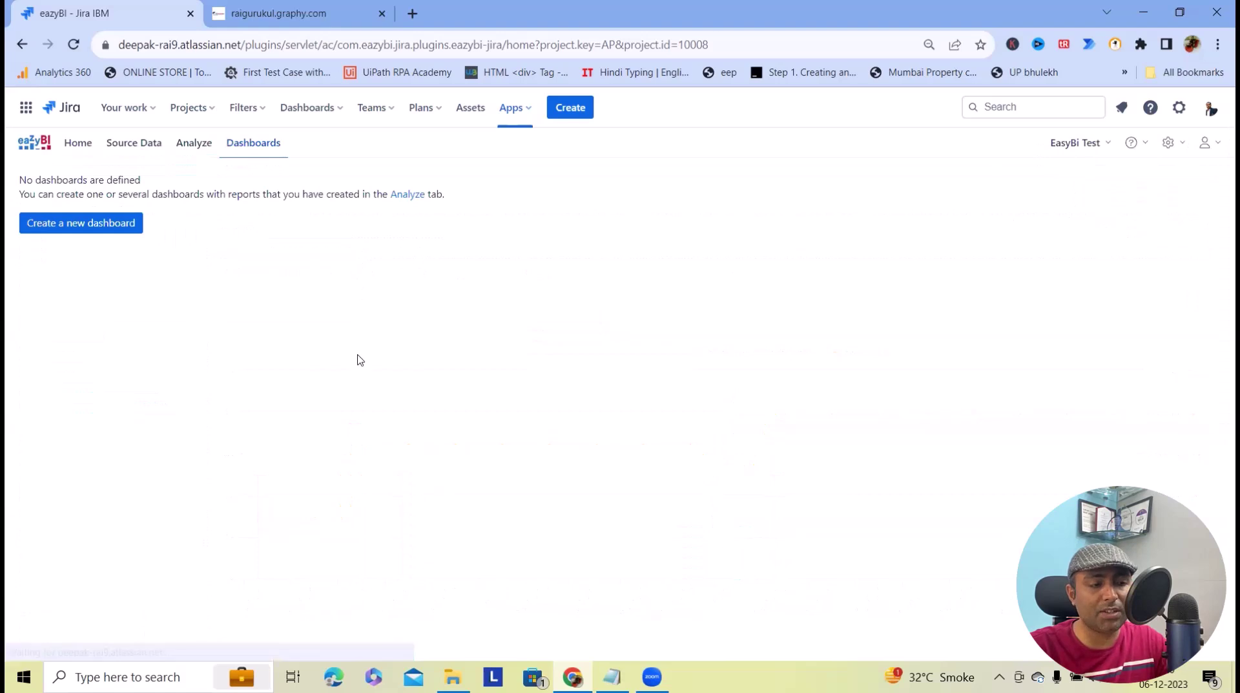
{"action": "left_click", "coordinate": [76, 225]}
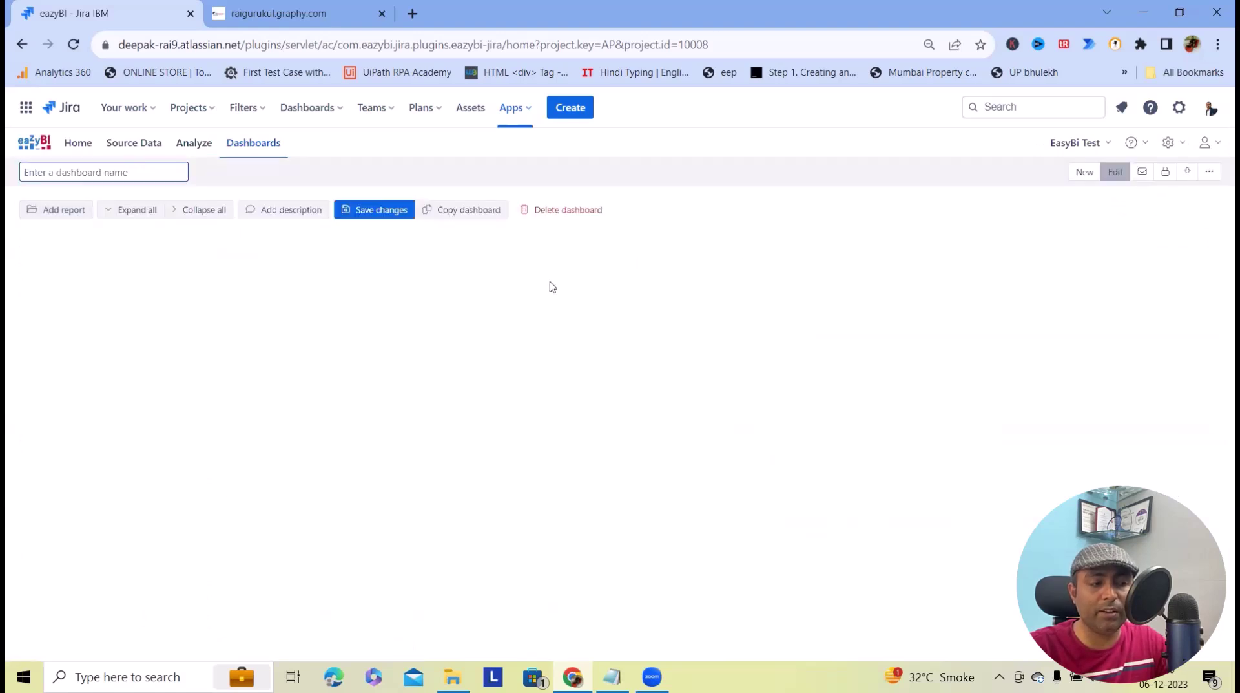
{"action": "left_click", "coordinate": [74, 218]}
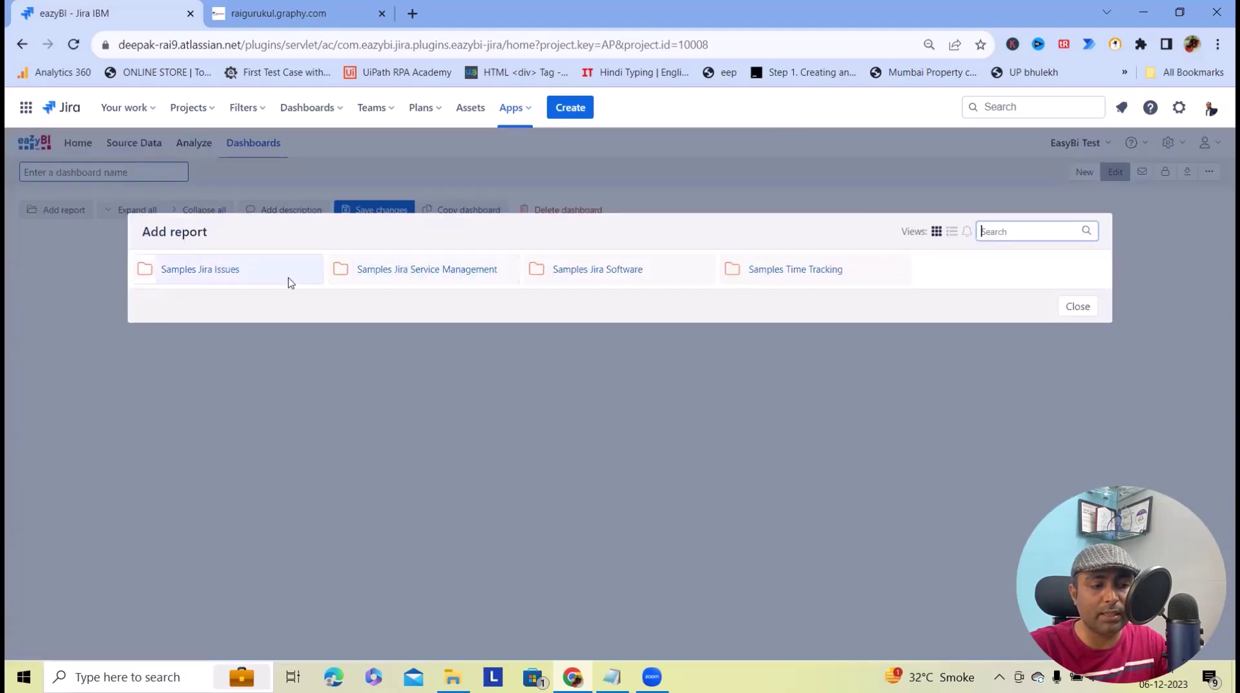
{"action": "left_click", "coordinate": [173, 270]}
{"action": "left_click", "coordinate": [416, 301]}
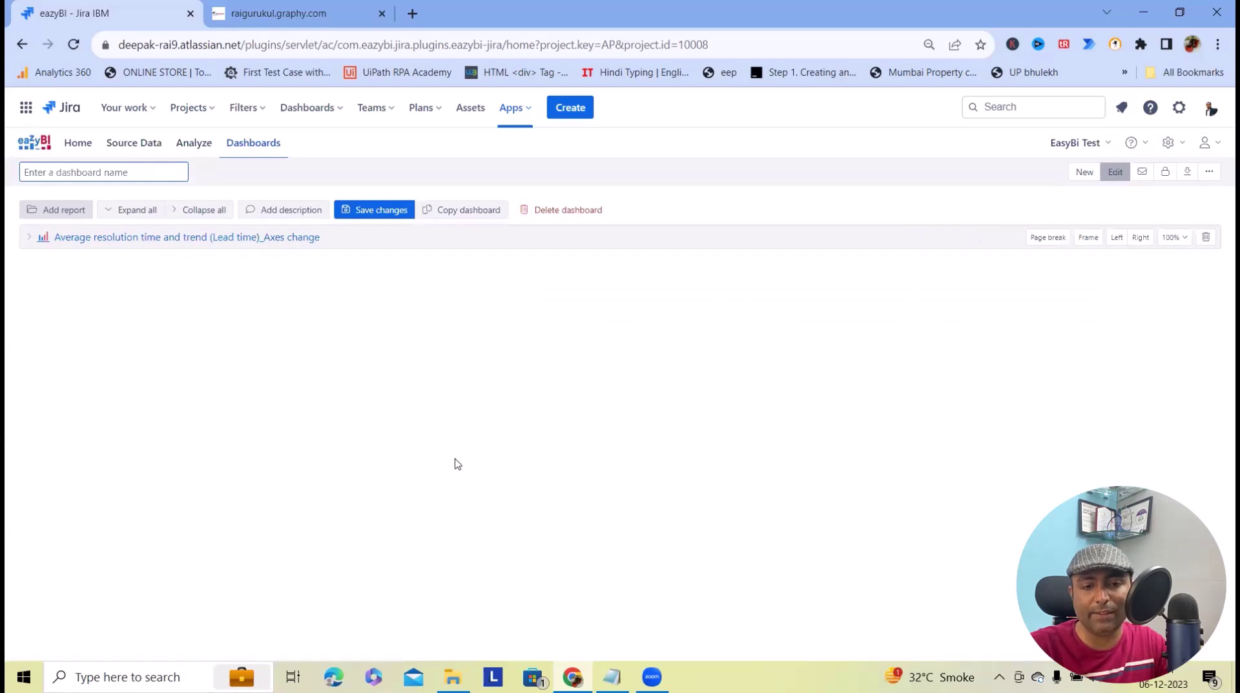
{"action": "left_click", "coordinate": [28, 237]}
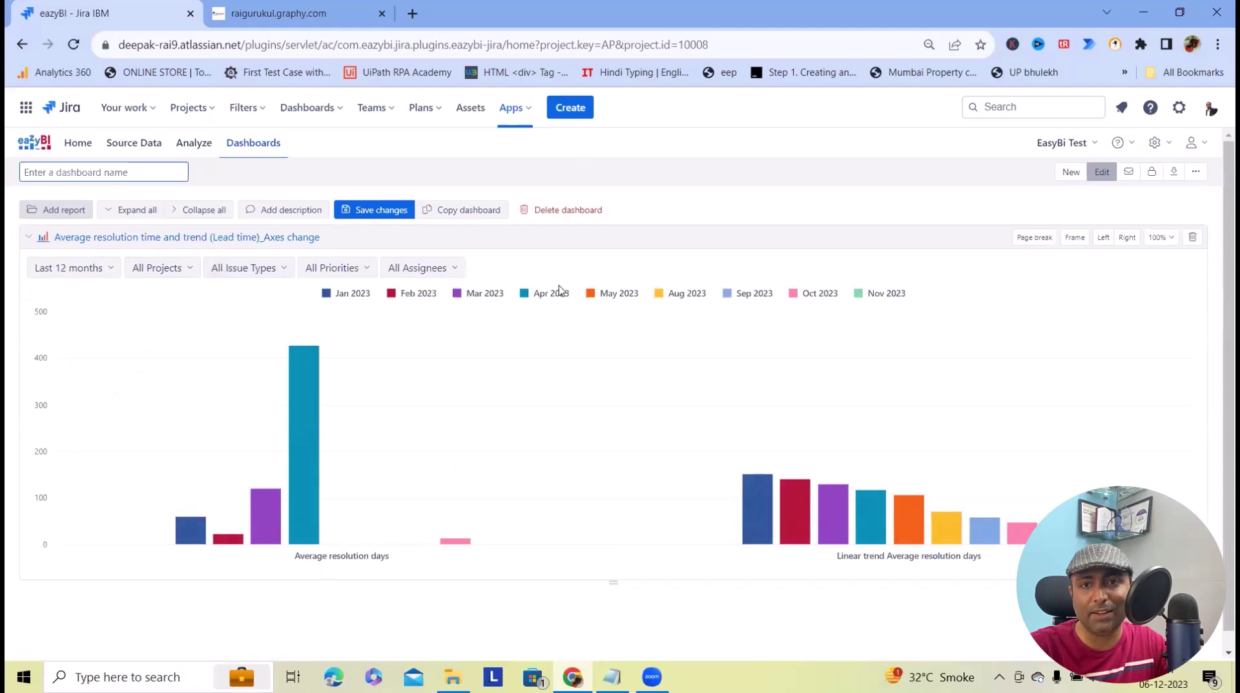
Step: Add a page break before the average resolution time report and try to export the unsaved dashboard
{"action": "left_click", "coordinate": [1034, 237]}
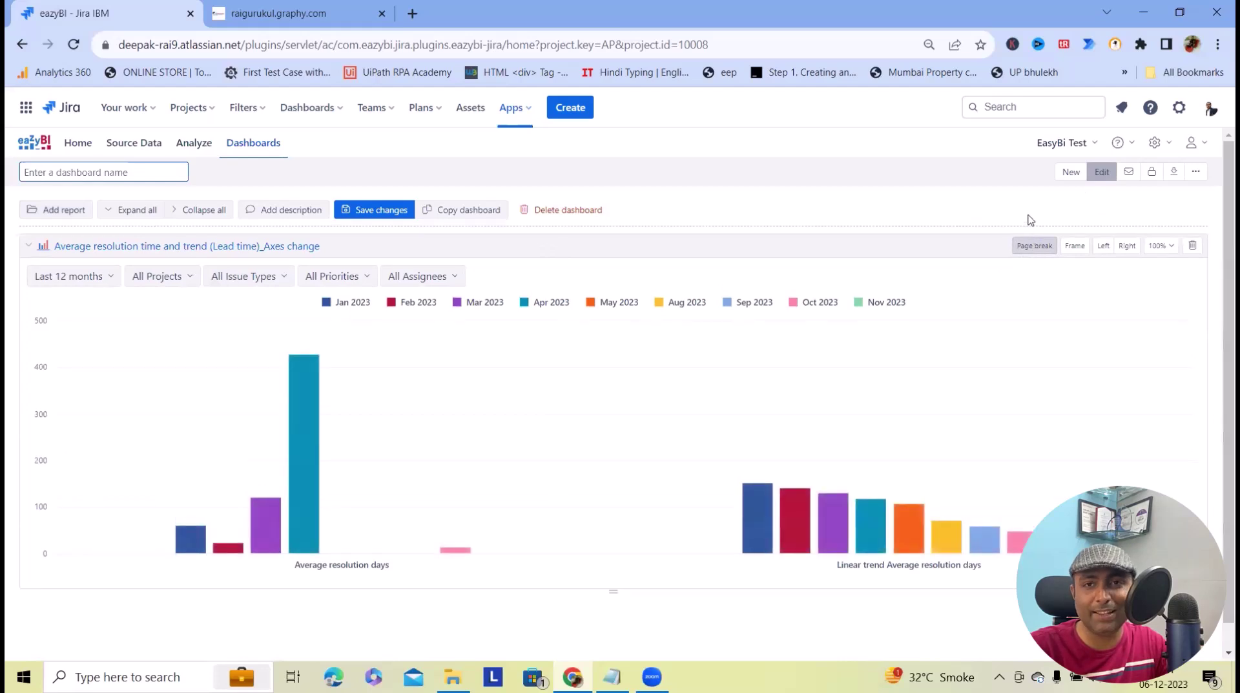
{"action": "left_click", "coordinate": [1173, 178]}
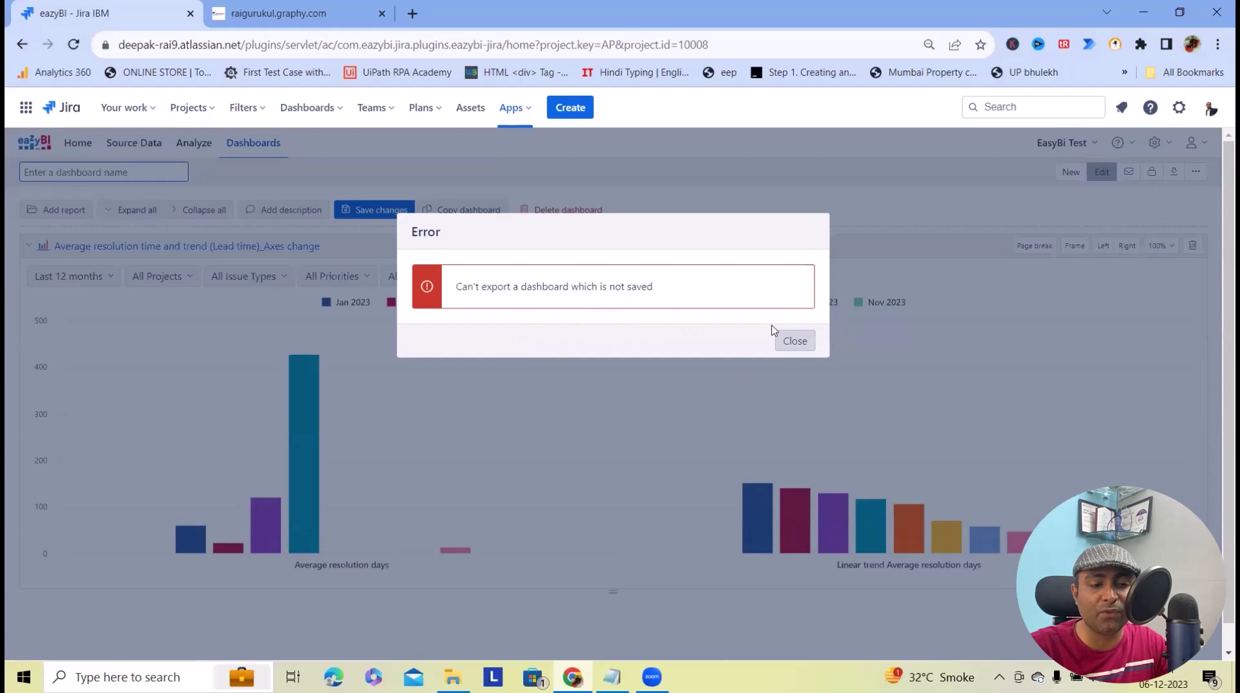
{"action": "left_click", "coordinate": [795, 340]}
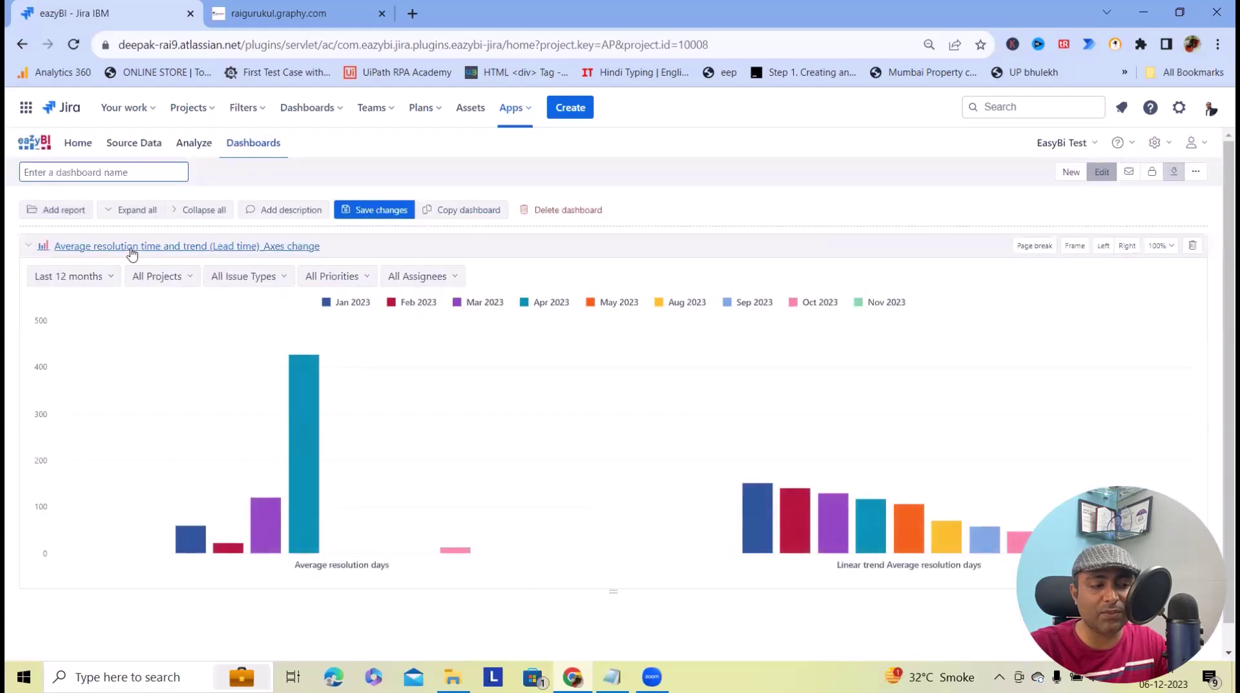
Step: Name the new dashboard Demo_Dashboard and save it
{"action": "left_click", "coordinate": [120, 179]}
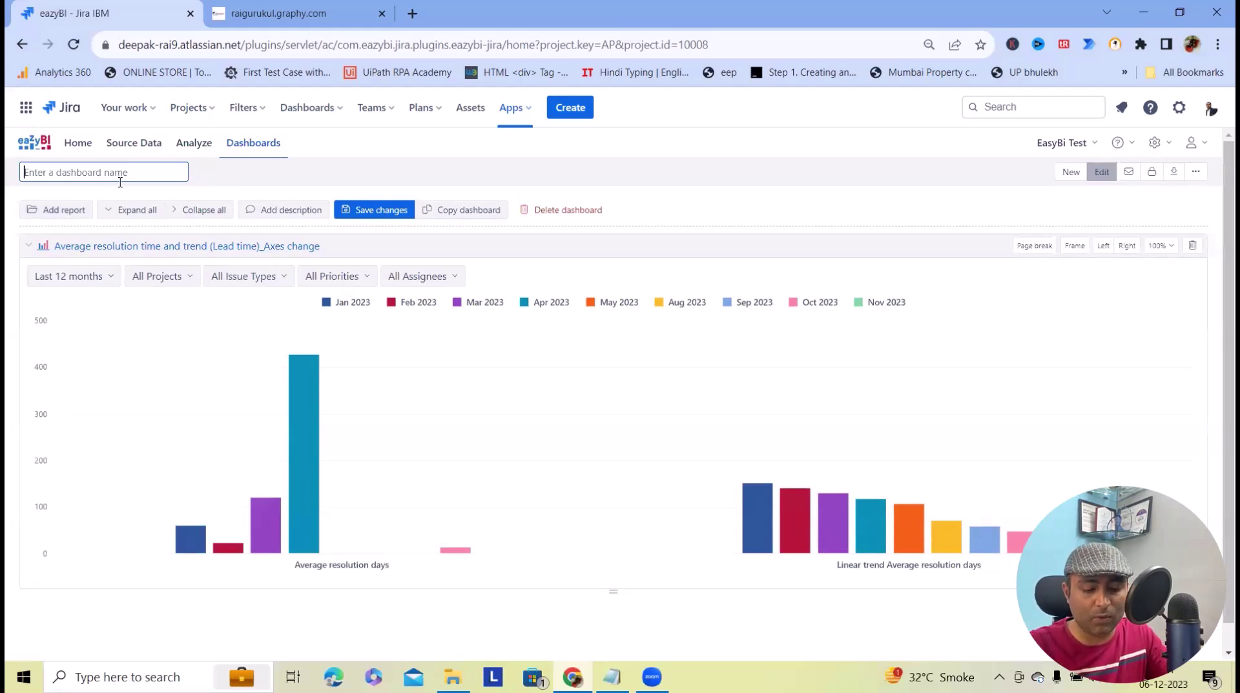
{"action": "type", "text": "Demo"}
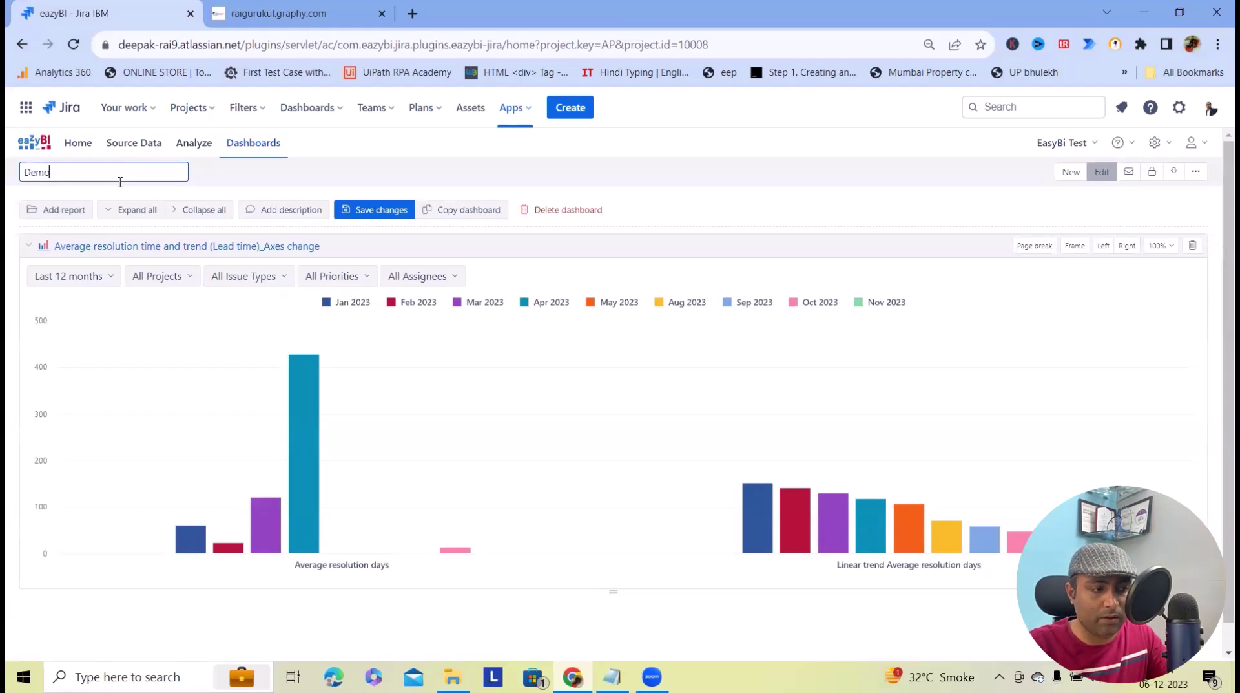
{"action": "type", "text": "_Dashboard"}
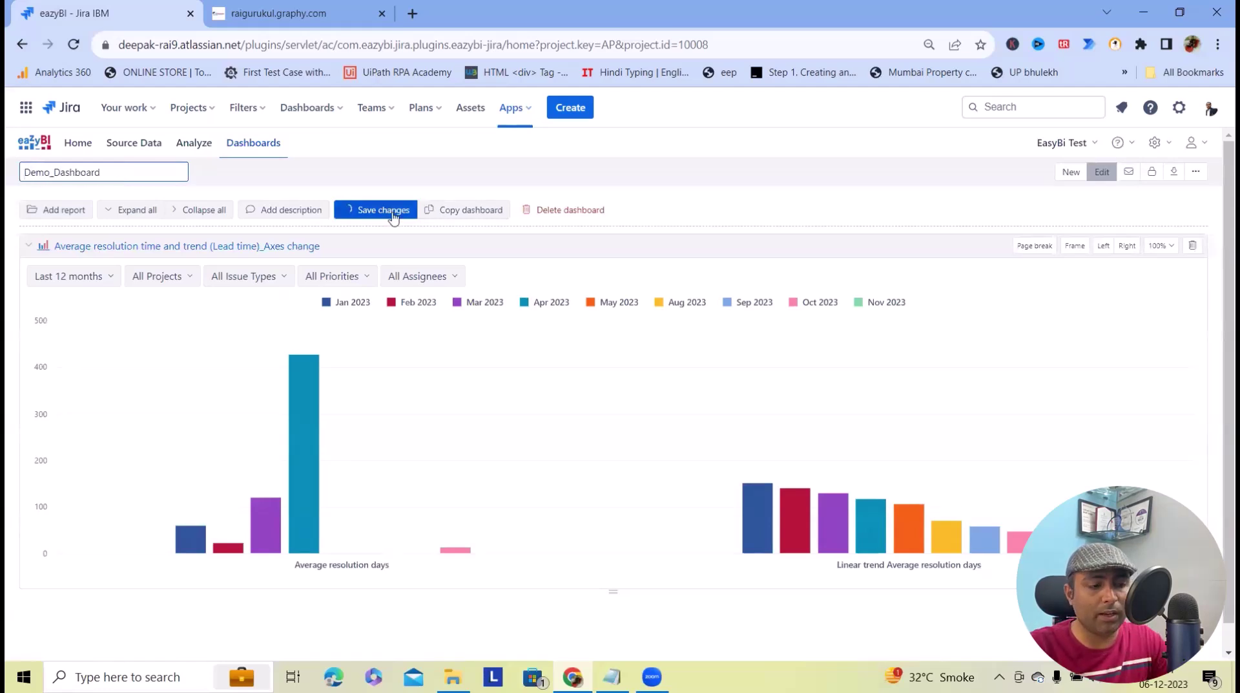
{"action": "left_click", "coordinate": [387, 213]}
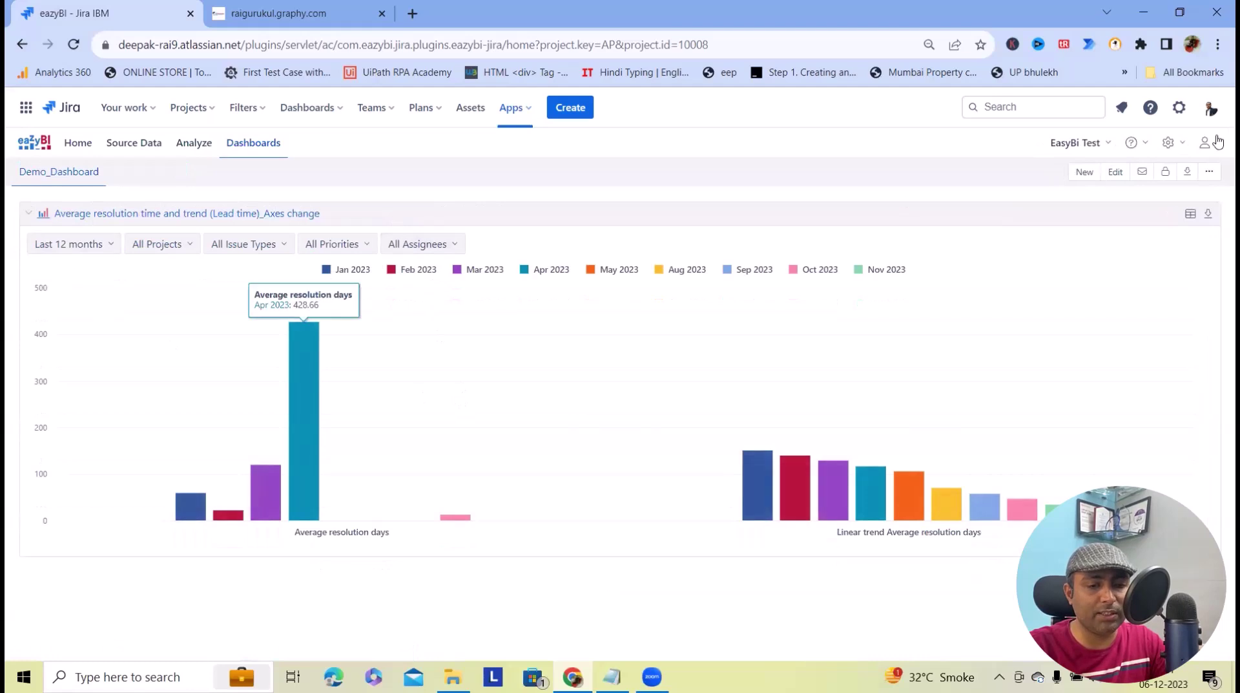
Step: Export Demo_Dashboard as a PDF and open the downloaded file to review the report on page 2
{"action": "left_click", "coordinate": [1188, 173]}
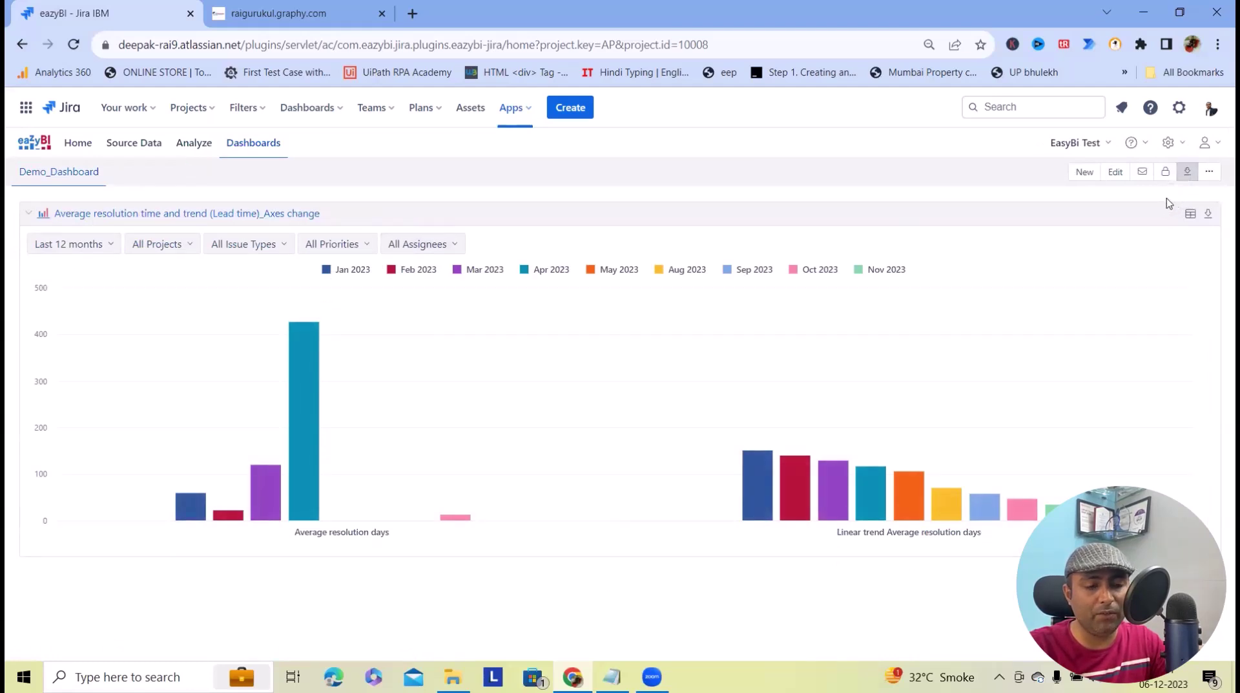
{"action": "left_click", "coordinate": [1031, 81]}
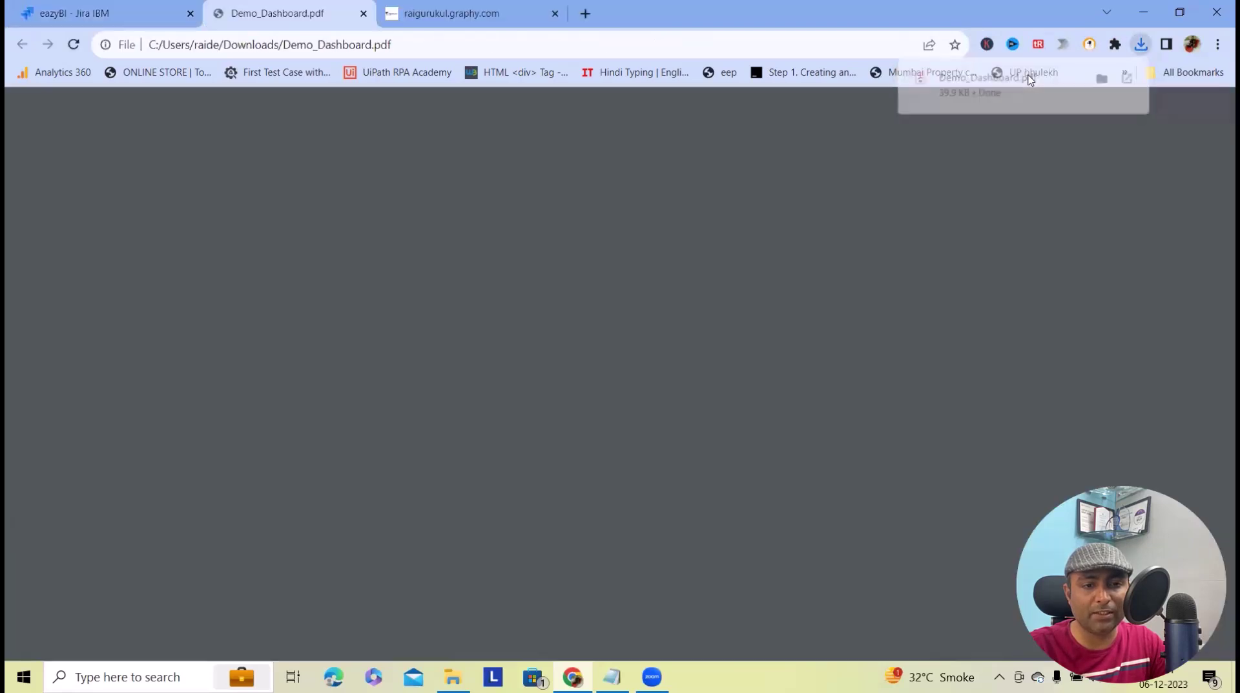
{"action": "left_click", "coordinate": [138, 306]}
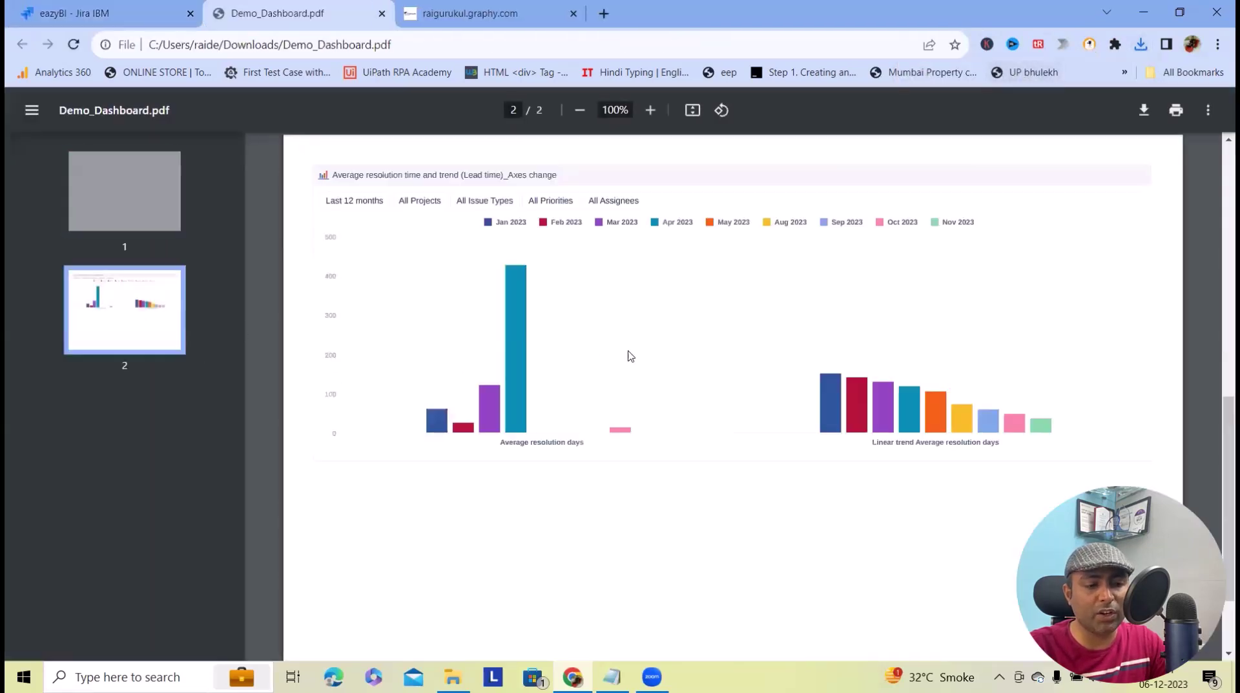
{"action": "scroll", "coordinate": [640, 357], "scroll_direction": "down", "scroll_amount": 2}
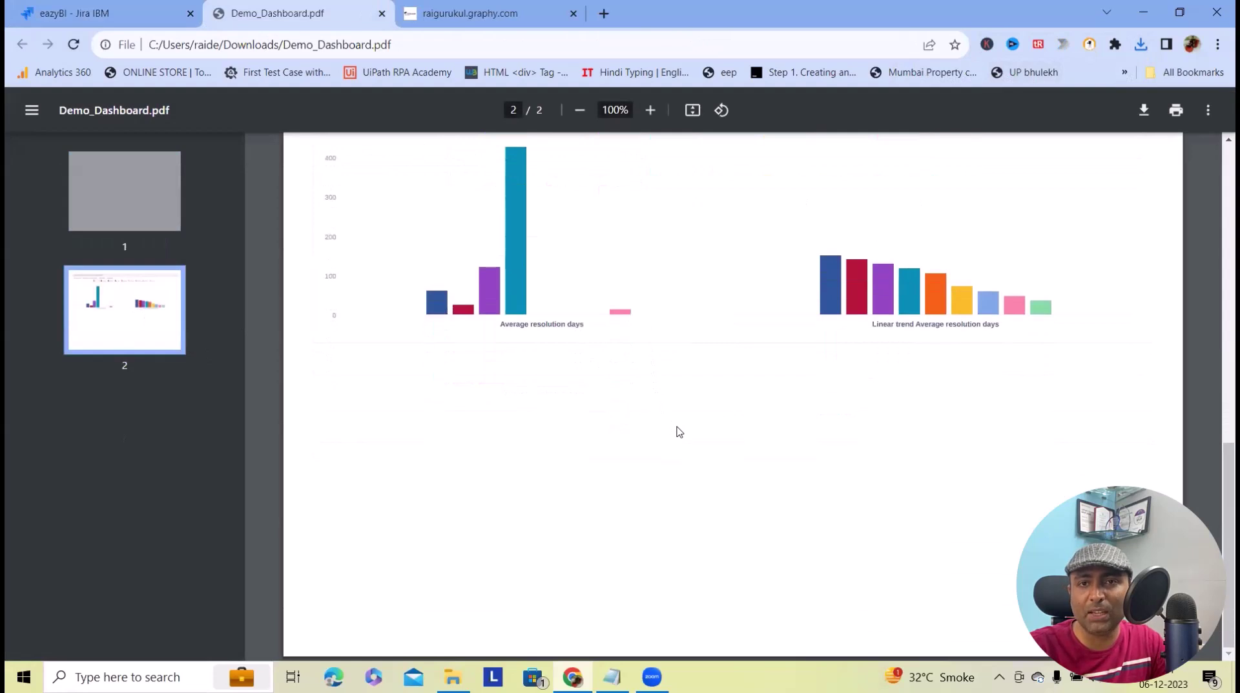
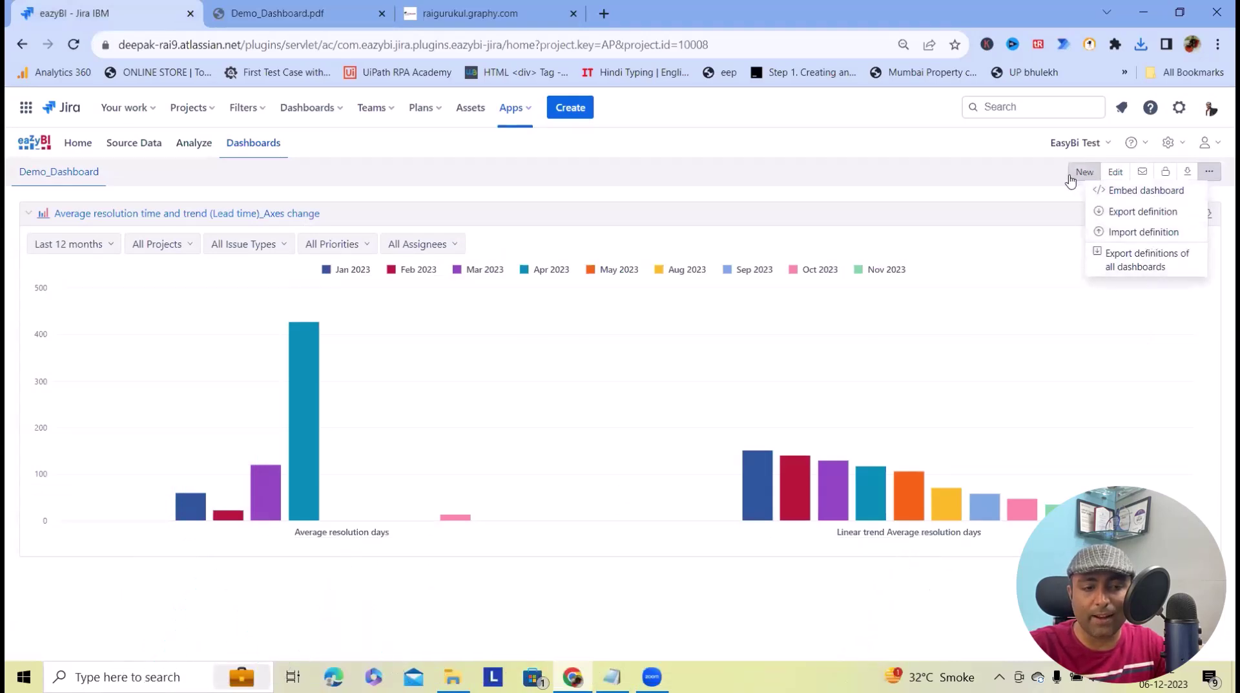
Step: Edit Demo_Dashboard to add the "Sprint story points burn-down" report from Samples Jira Software, and save the changes
{"action": "left_click", "coordinate": [29, 213]}
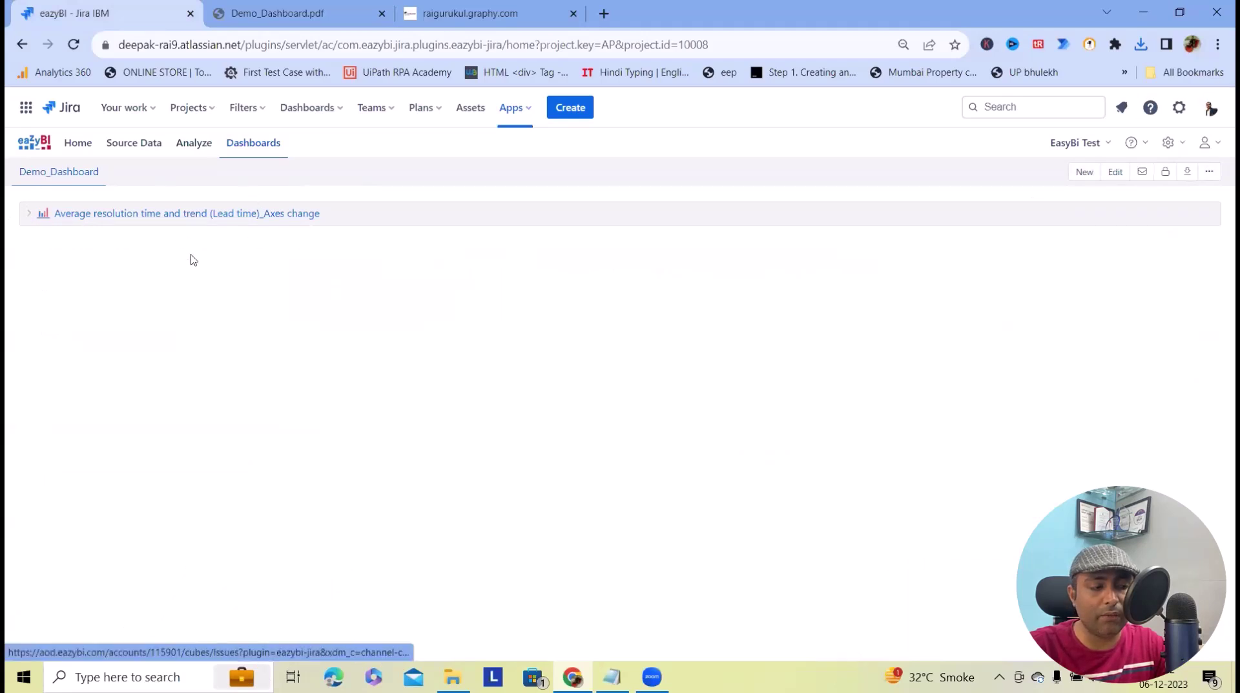
{"action": "left_click", "coordinate": [1111, 180]}
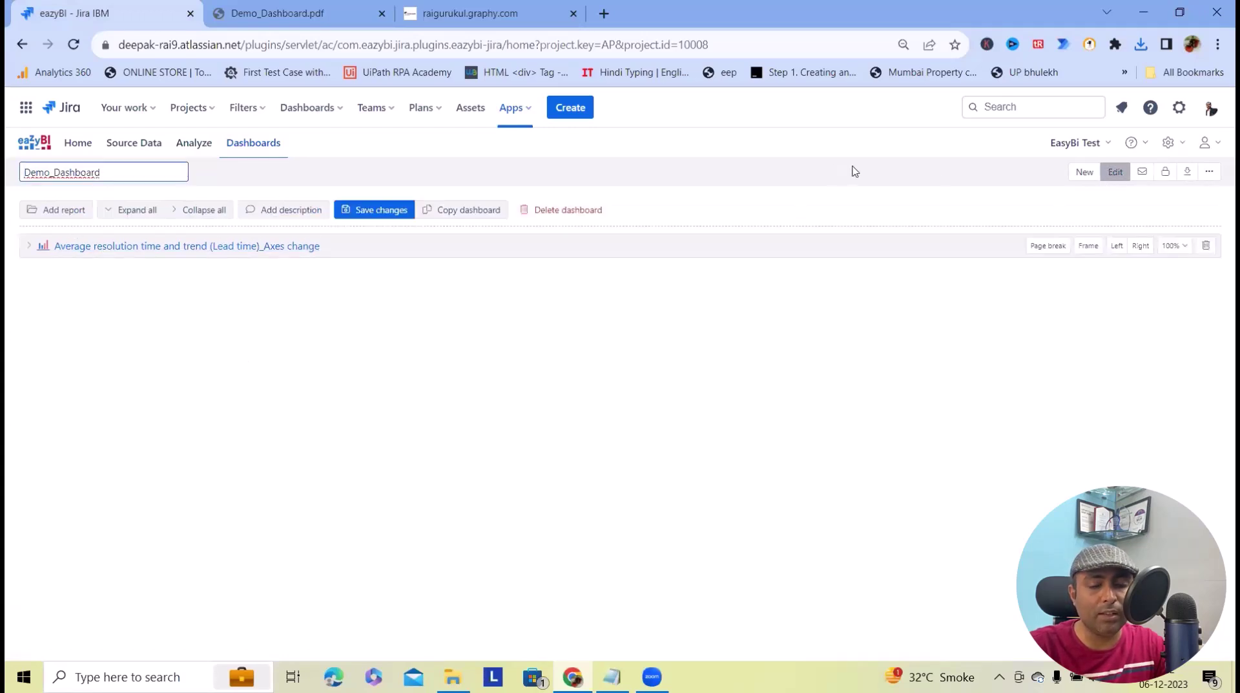
{"action": "left_click", "coordinate": [57, 212]}
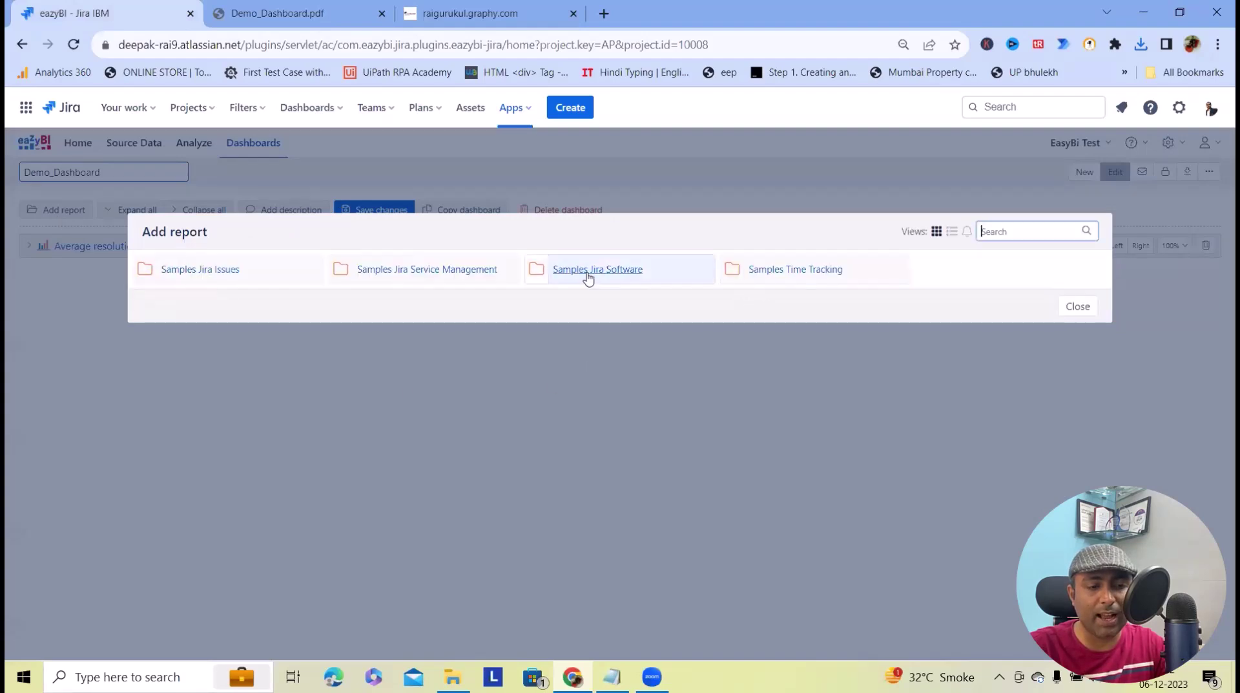
{"action": "left_click", "coordinate": [586, 277]}
{"action": "left_click", "coordinate": [617, 292]}
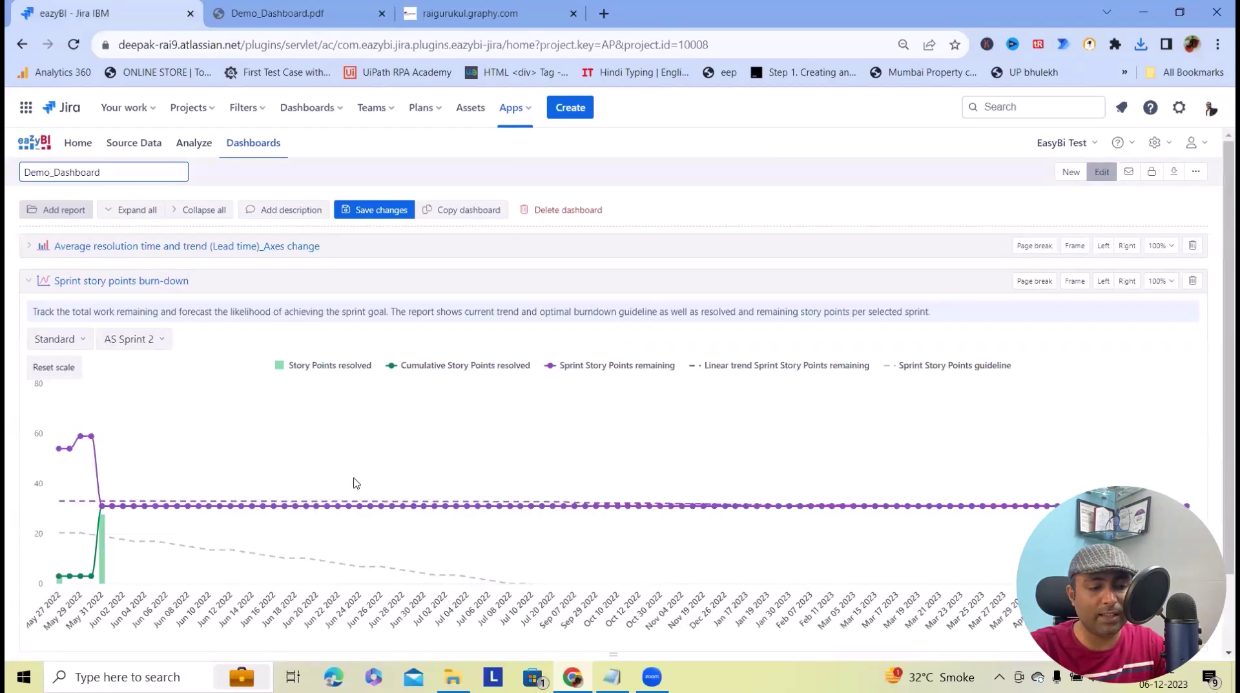
{"action": "scroll", "coordinate": [327, 514], "scroll_direction": "down", "scroll_amount": 2}
{"action": "scroll", "coordinate": [327, 515], "scroll_direction": "down", "scroll_amount": 1}
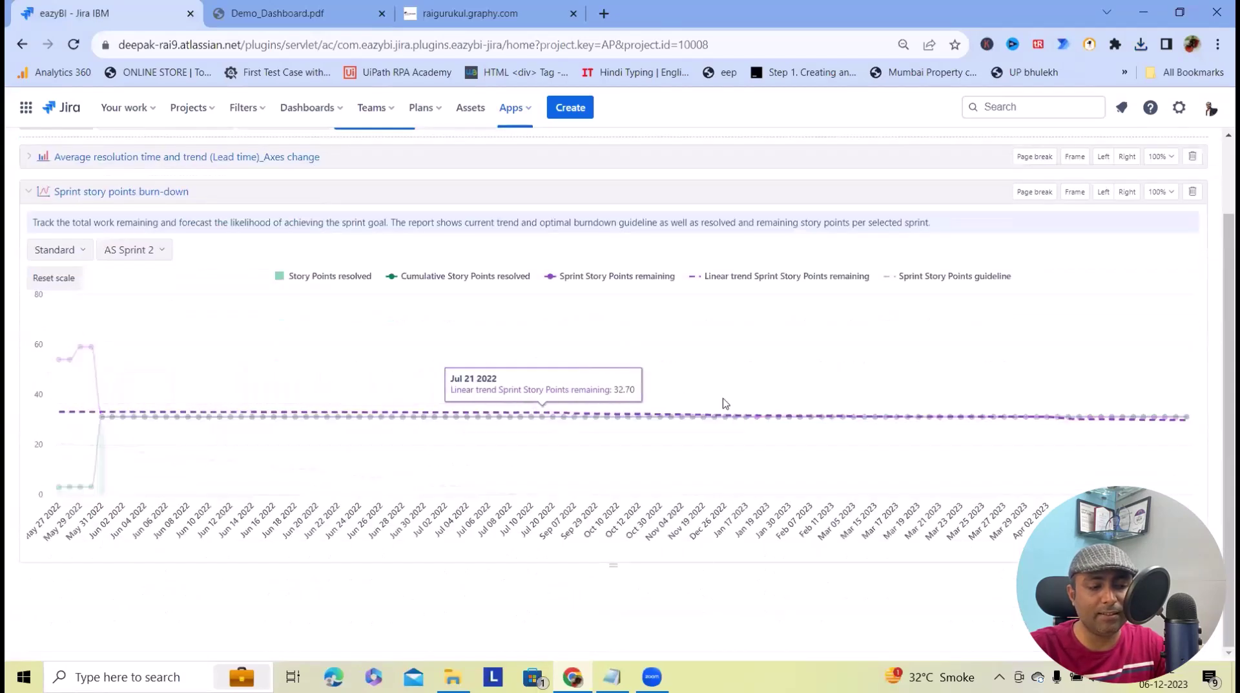
{"action": "scroll", "coordinate": [278, 413], "scroll_direction": "up", "scroll_amount": 2}
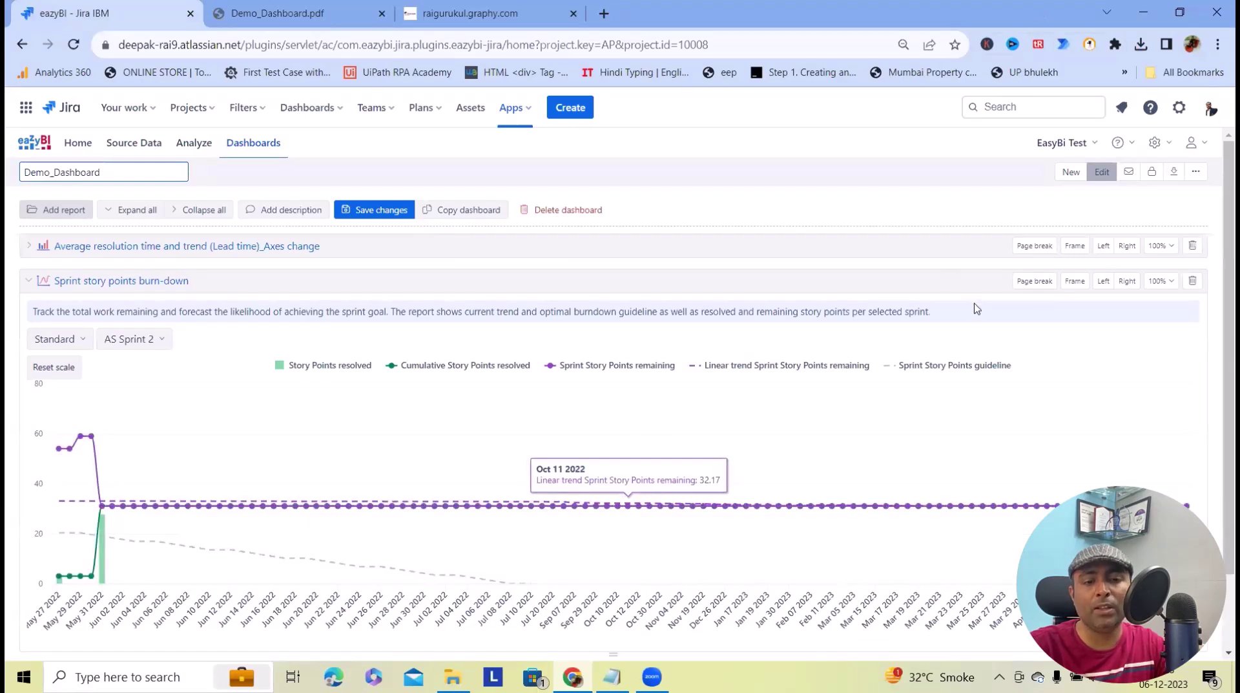
{"action": "left_click", "coordinate": [381, 211]}
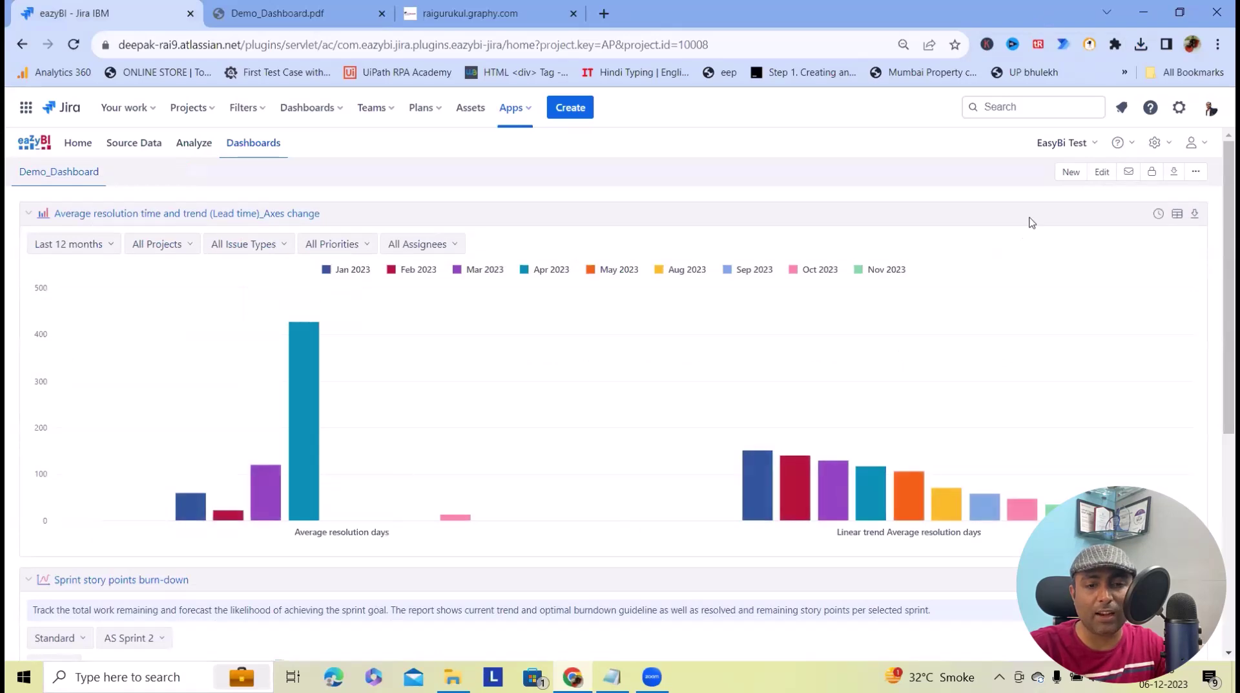
Step: Collapse the average resolution time report on the saved dashboard and view the export formats offered for the sprint burn-down report
{"action": "scroll", "coordinate": [64, 290], "scroll_direction": "down", "scroll_amount": 4}
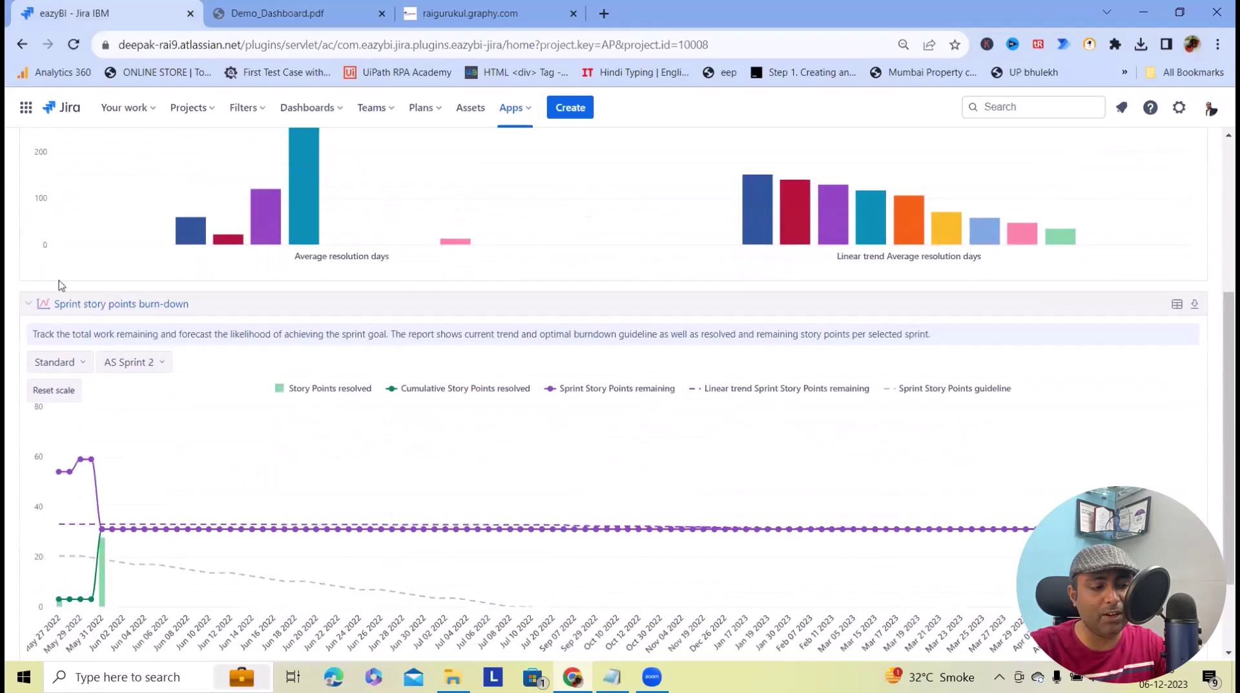
{"action": "scroll", "coordinate": [462, 449], "scroll_direction": "down", "scroll_amount": 2}
{"action": "scroll", "coordinate": [463, 448], "scroll_direction": "up", "scroll_amount": 6}
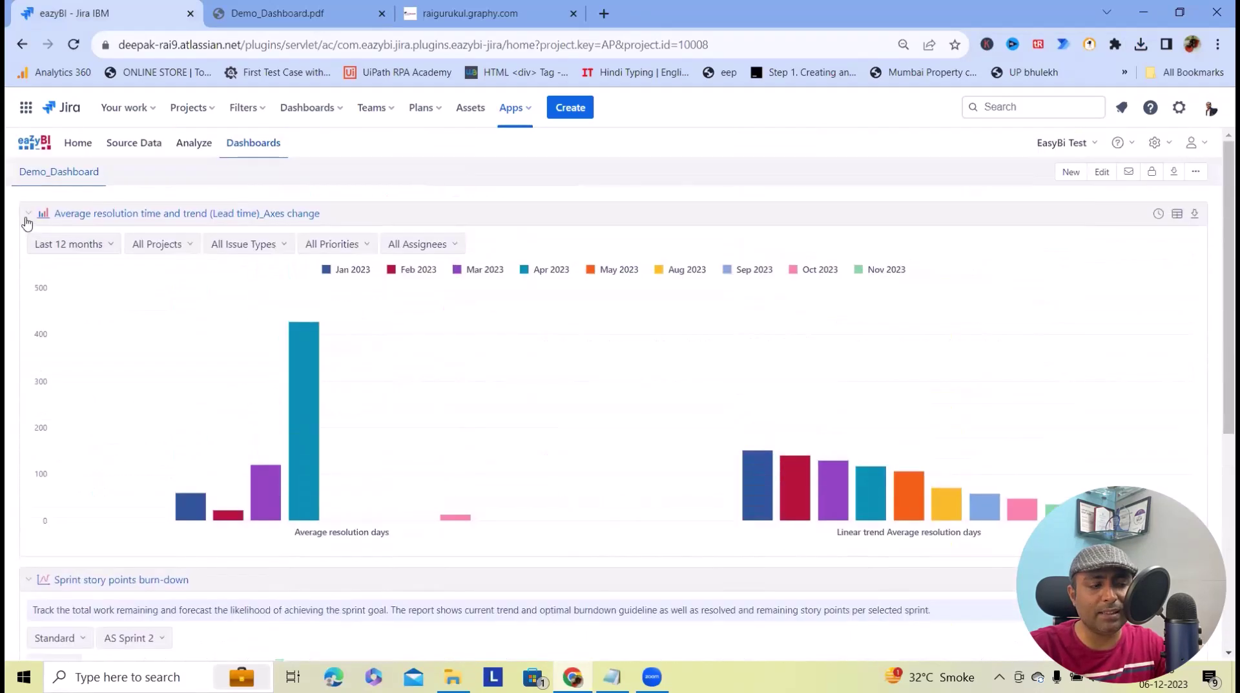
{"action": "left_click", "coordinate": [27, 217]}
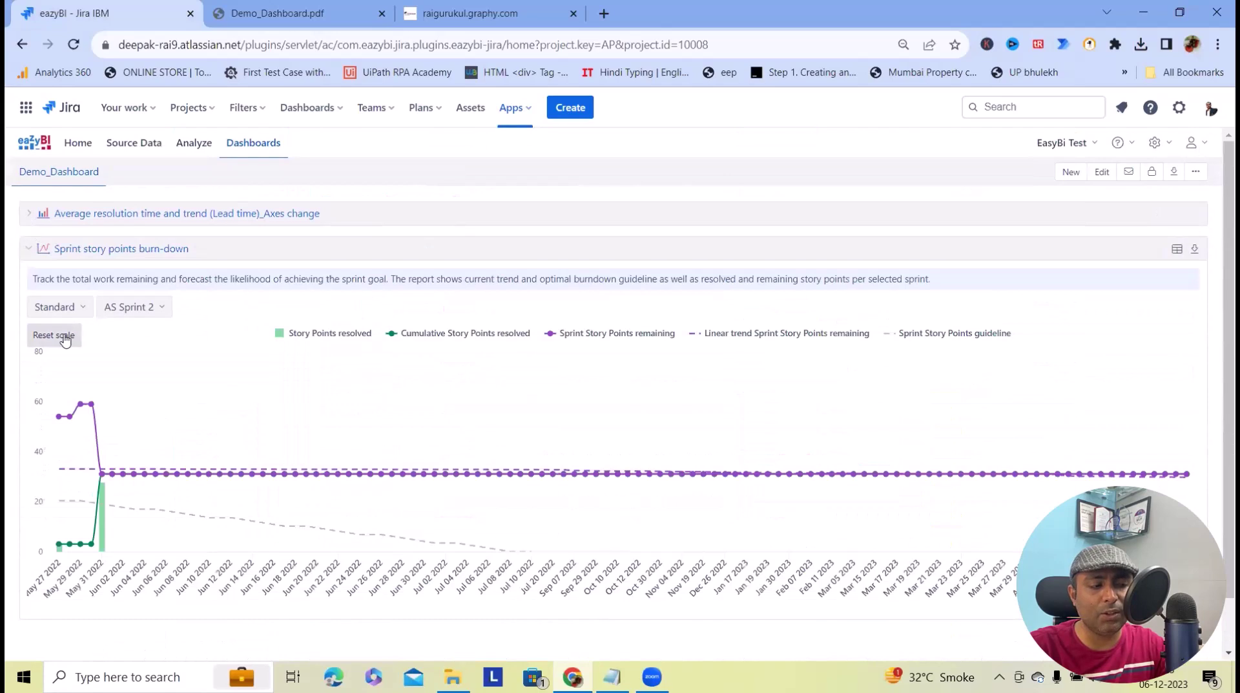
{"action": "left_click", "coordinate": [1195, 251]}
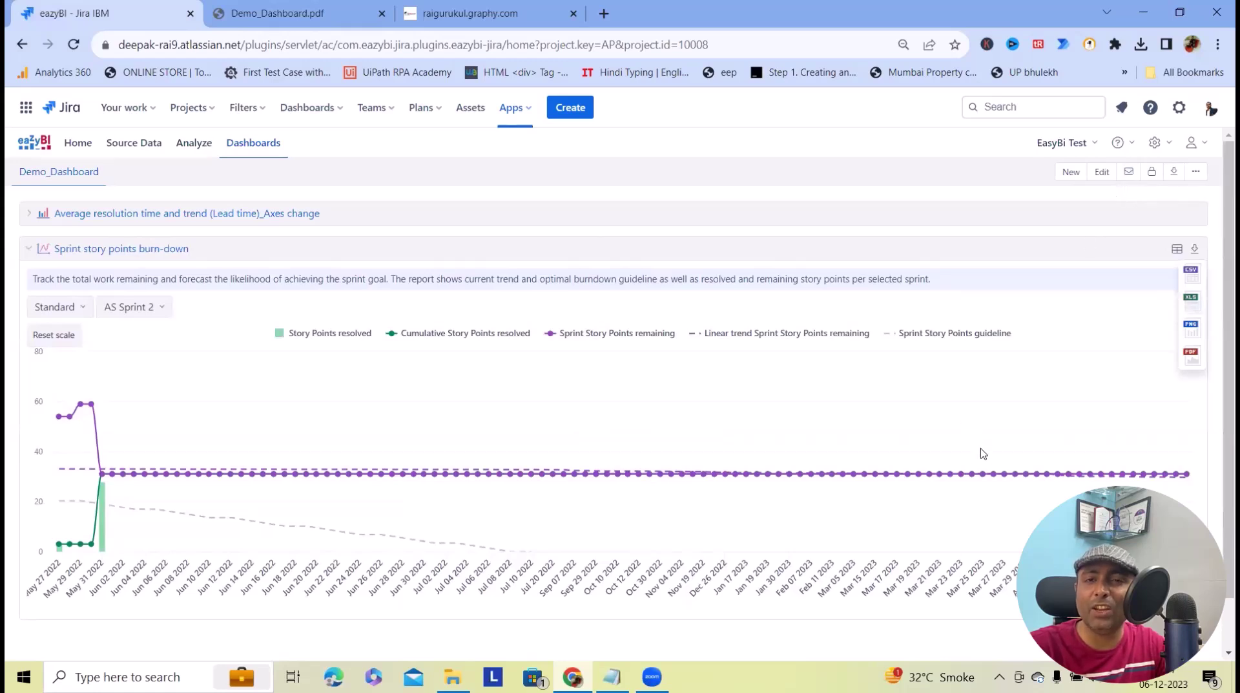
Step: View the dashboard's data access roles without assigning any, and look through the help, settings, language and account options
{"action": "left_click", "coordinate": [1152, 174]}
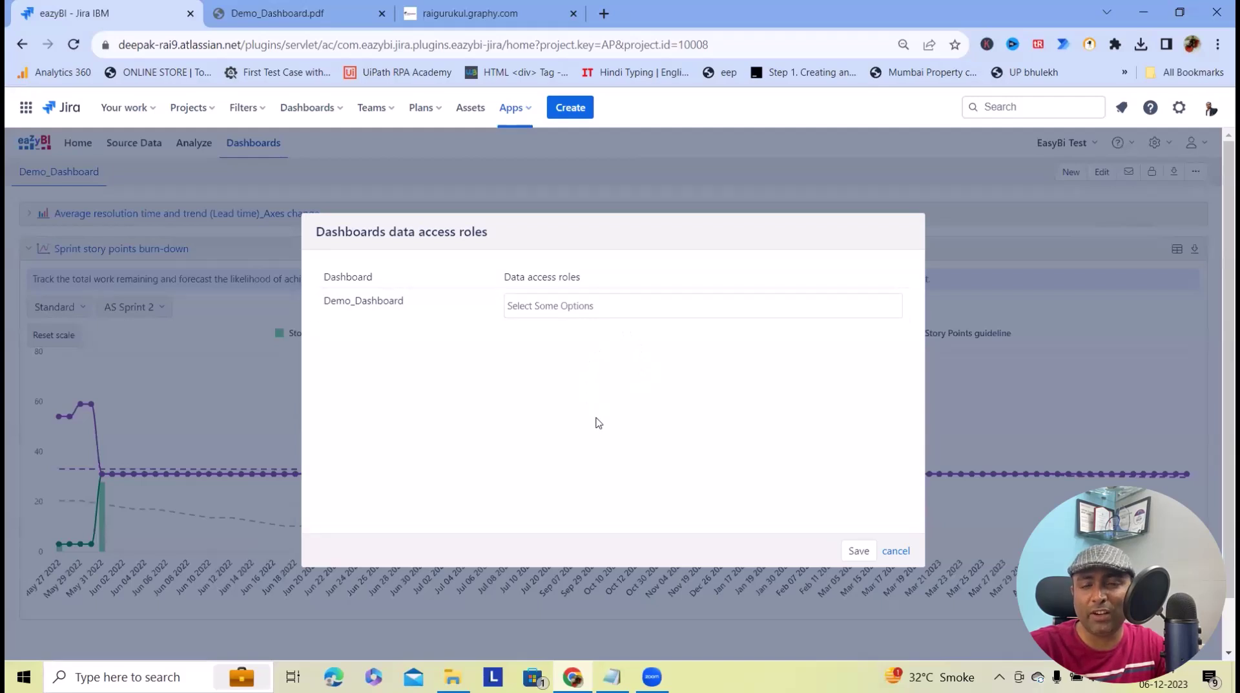
{"action": "left_click", "coordinate": [896, 551]}
{"action": "left_click", "coordinate": [1119, 143]}
{"action": "left_click", "coordinate": [1155, 143]}
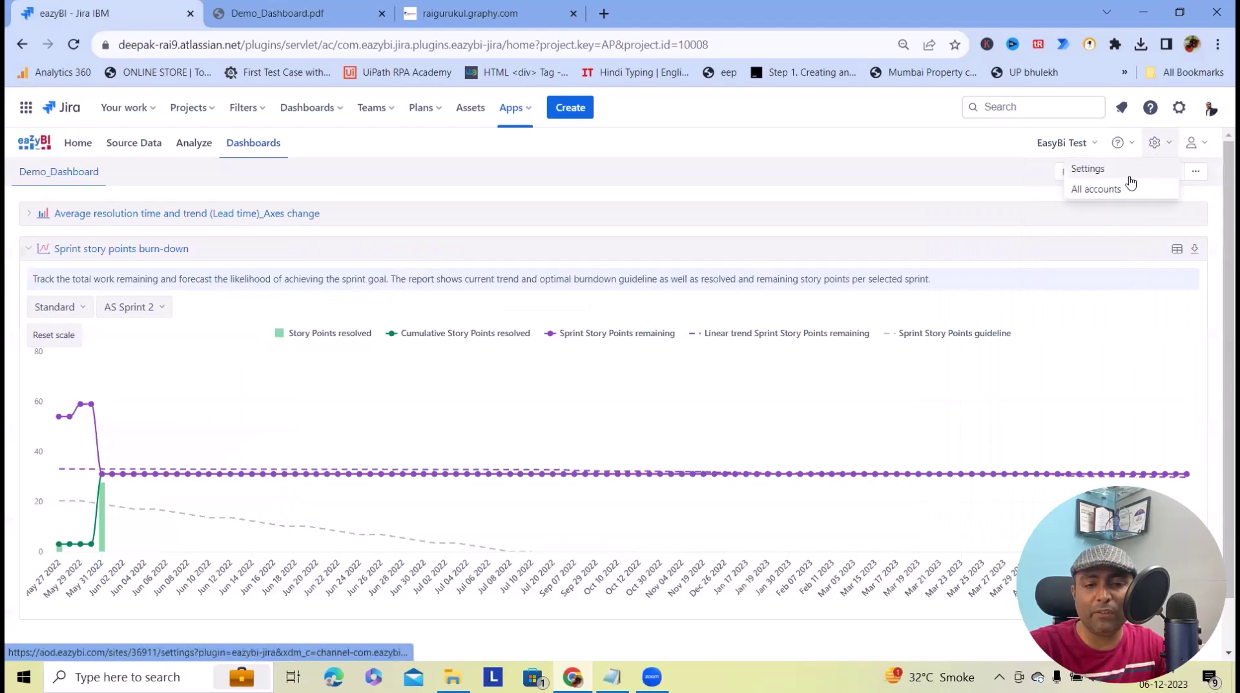
{"action": "left_click", "coordinate": [1201, 145]}
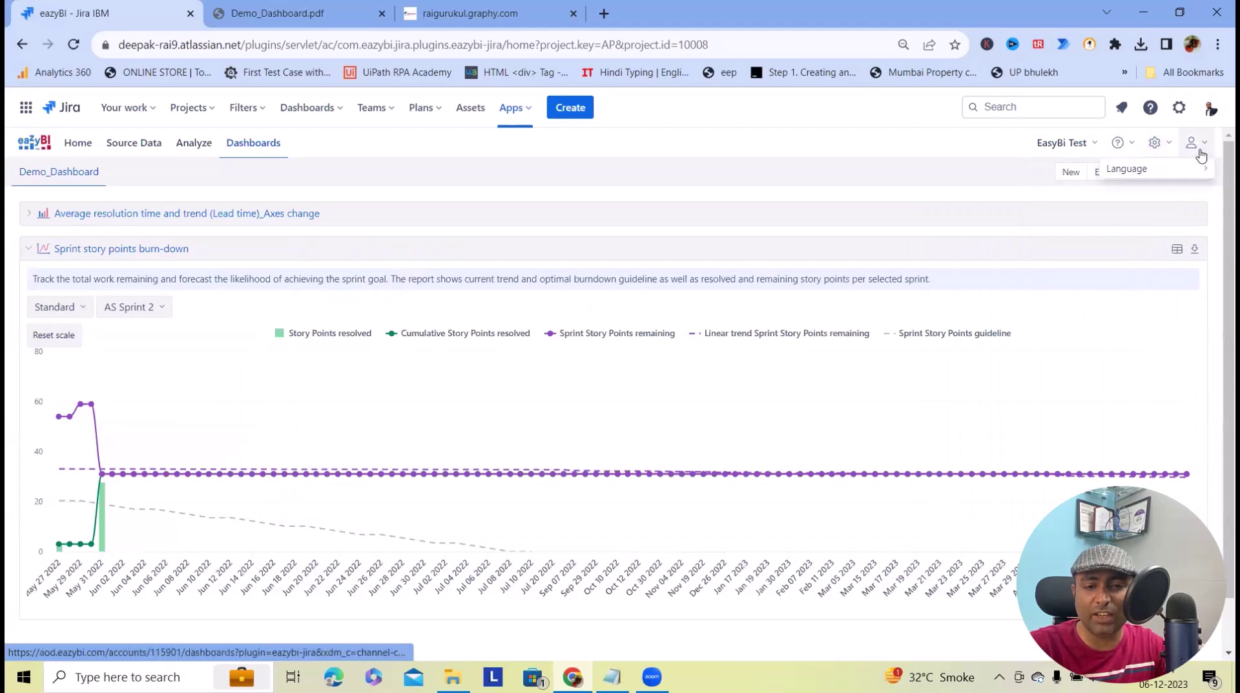
{"action": "mouse_move", "coordinate": [1155, 169]}
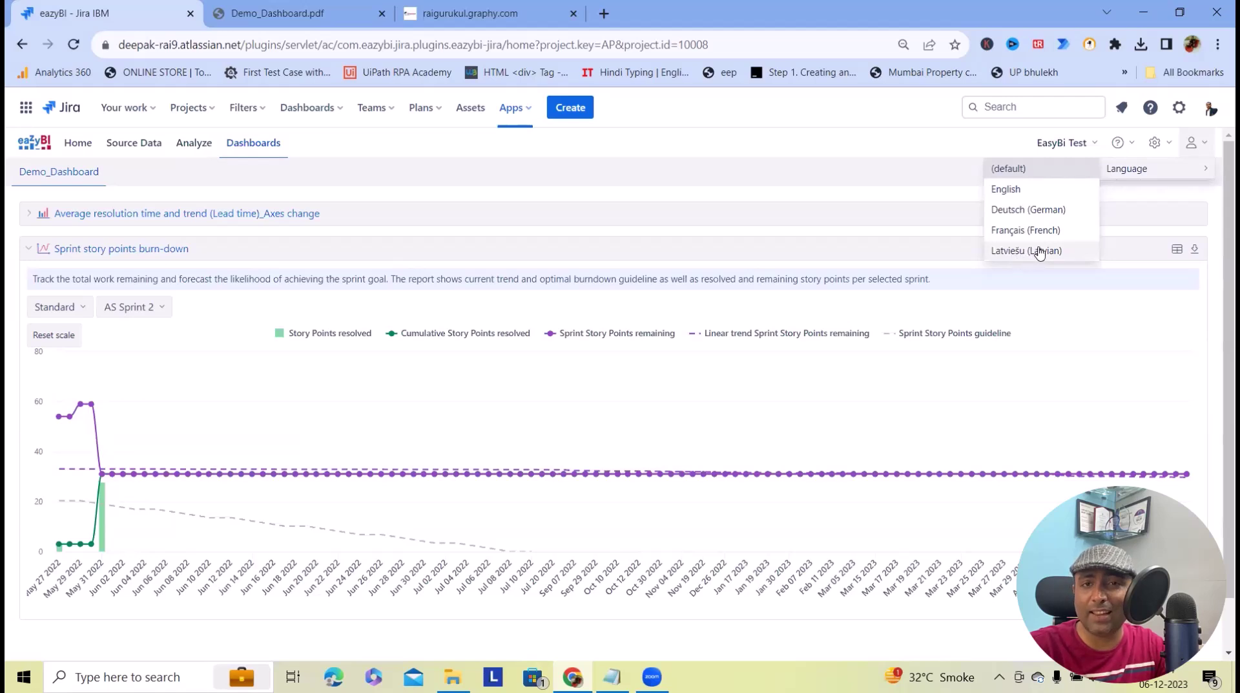
{"action": "left_click", "coordinate": [1040, 140]}
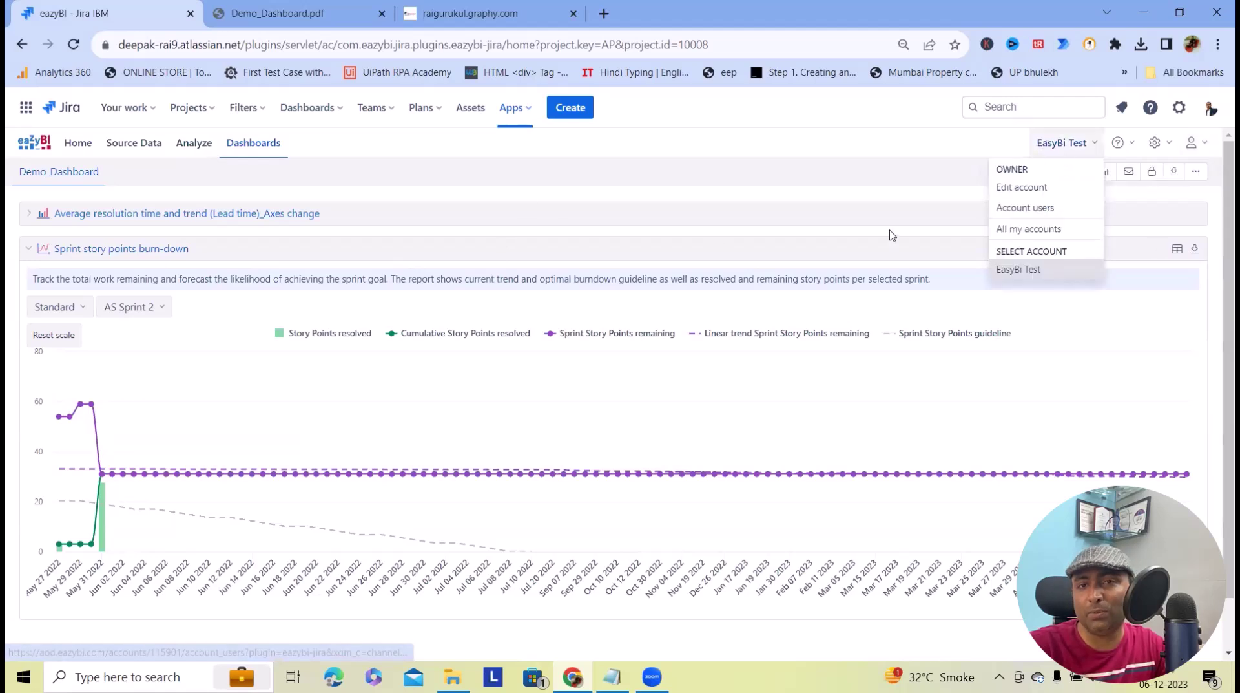